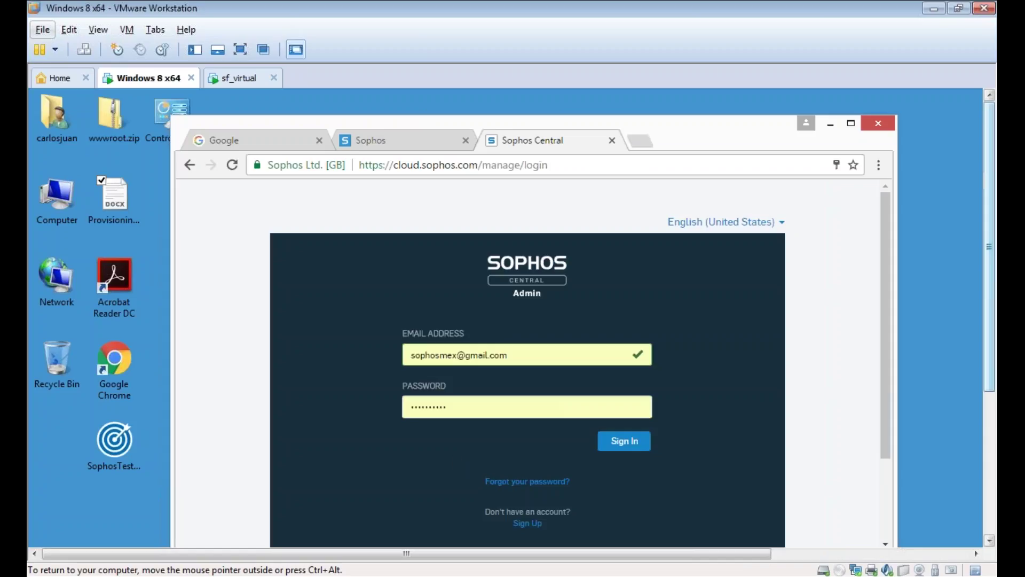
- Sign in to Sophos Central with the other admin account's e-mail and password
left_click(567, 358)
key("BackSpace")
key("BackSpace")
key("BackSpace")
key("BackSpace")
key("BackSpace")
key("BackSpace")
key("BackSpace")
key("BackSpace")
key("BackSpace")
key("BackSpace")
key("BackSpace")
key("BackSpace")
key("BackSpace")
key("BackSpace")
key("BackSpace")
key("BackSpace")
key("BackSpace")
key("BackSpace")
key("BackSpace")
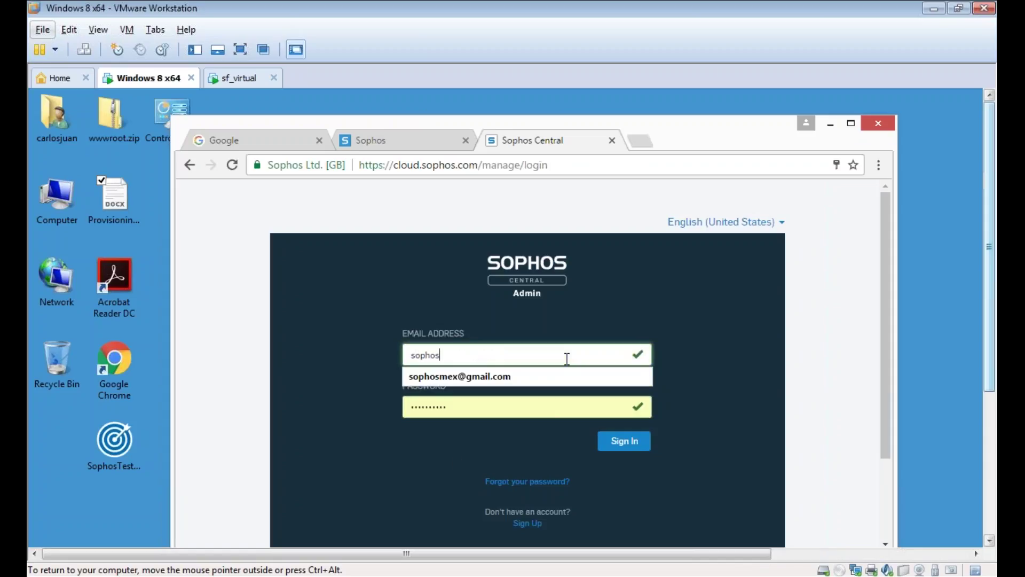
type("car")
left_click(563, 376)
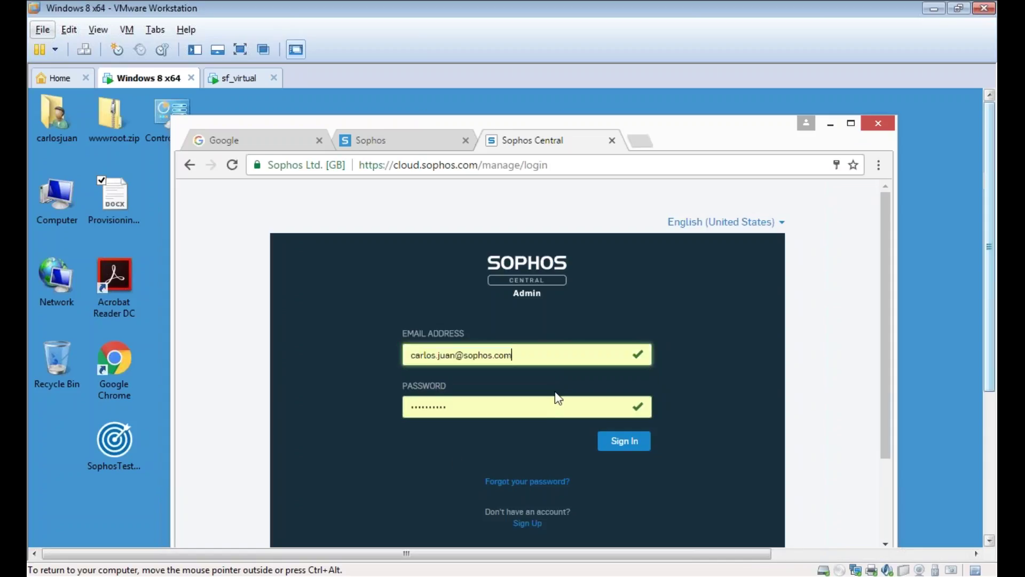
left_click(543, 416)
key("BackSpace")
key("BackSpace")
key("BackSpace")
key("BackSpace")
key("BackSpace")
key("BackSpace")
key("BackSpace")
key("BackSpace")
key("BackSpace")
key("BackSpace")
key("BackSpace")
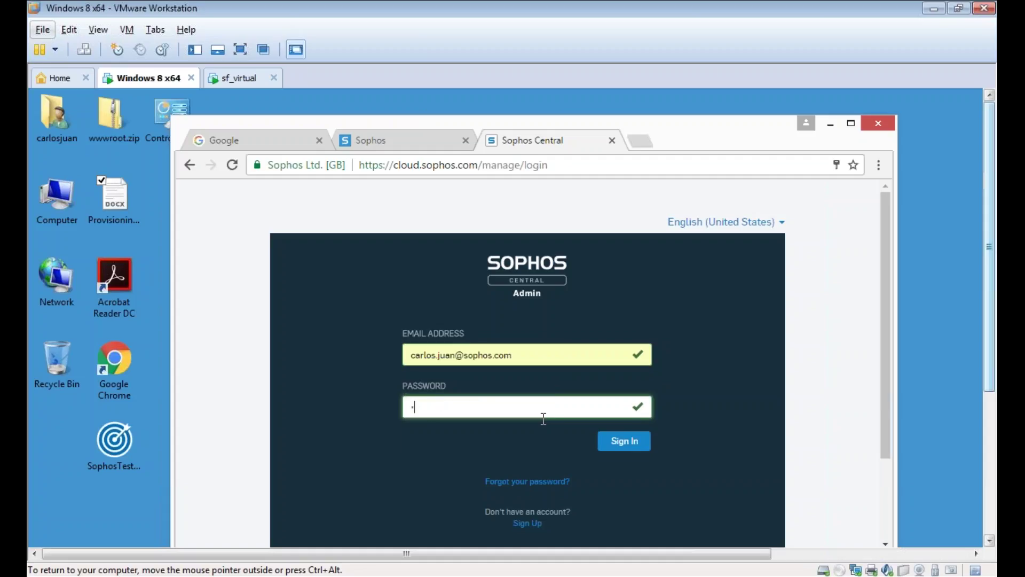
type("••••••••••••")
key("Return")
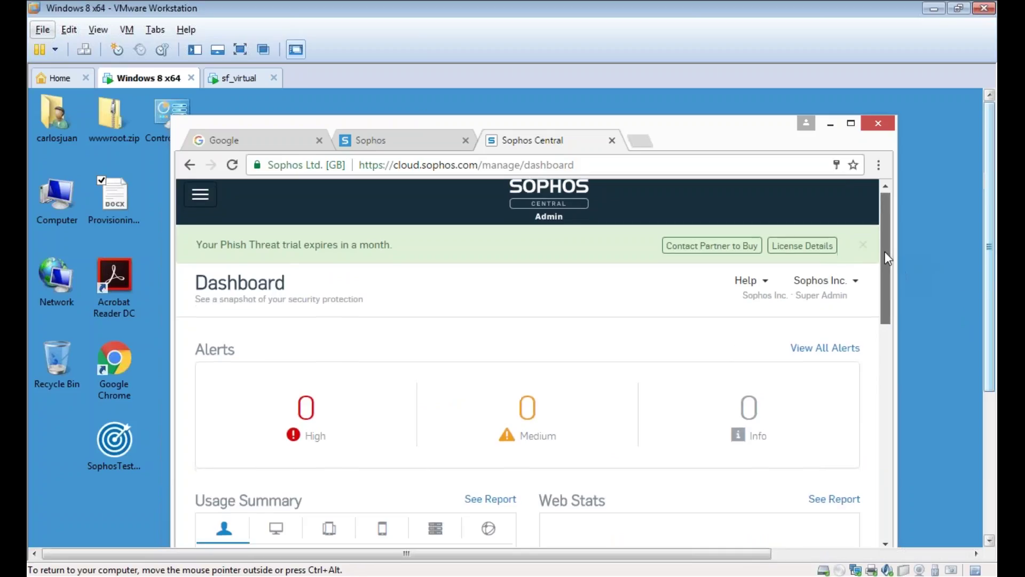
- Review the Central dashboard's alerts and usage, then switch to the XG Firewall Control Center
scroll(884, 253, "down", 3)
scroll(901, 292, "up", 1)
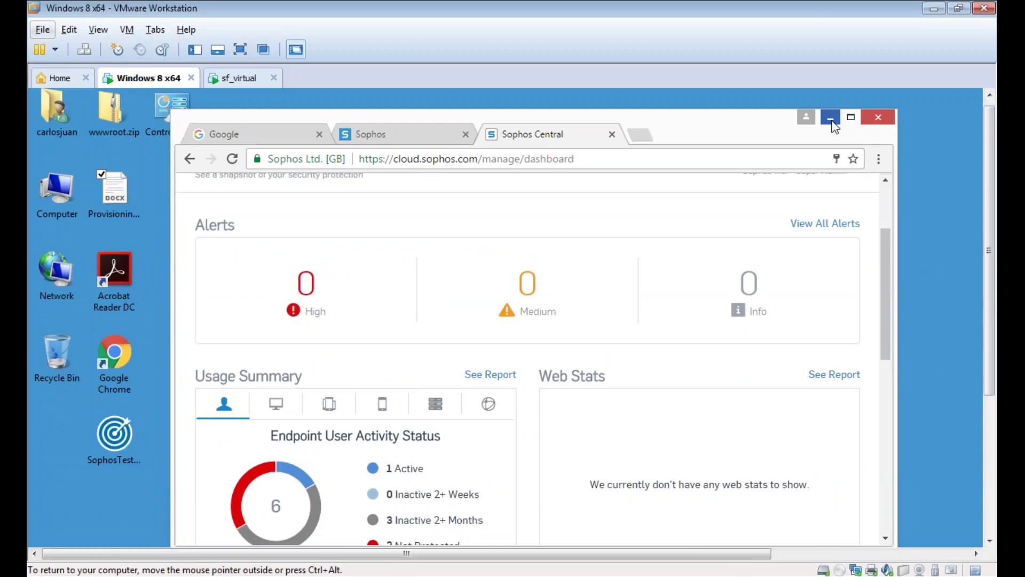
left_click(398, 131)
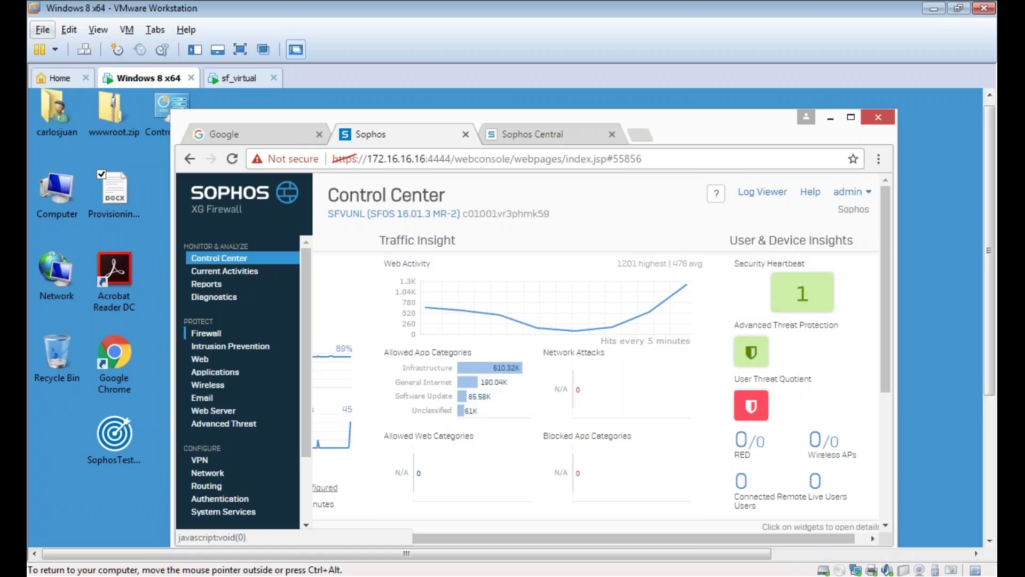
- In the Firewall rules list, expand the Alerta Roja rule and open its edit form
left_click(207, 330)
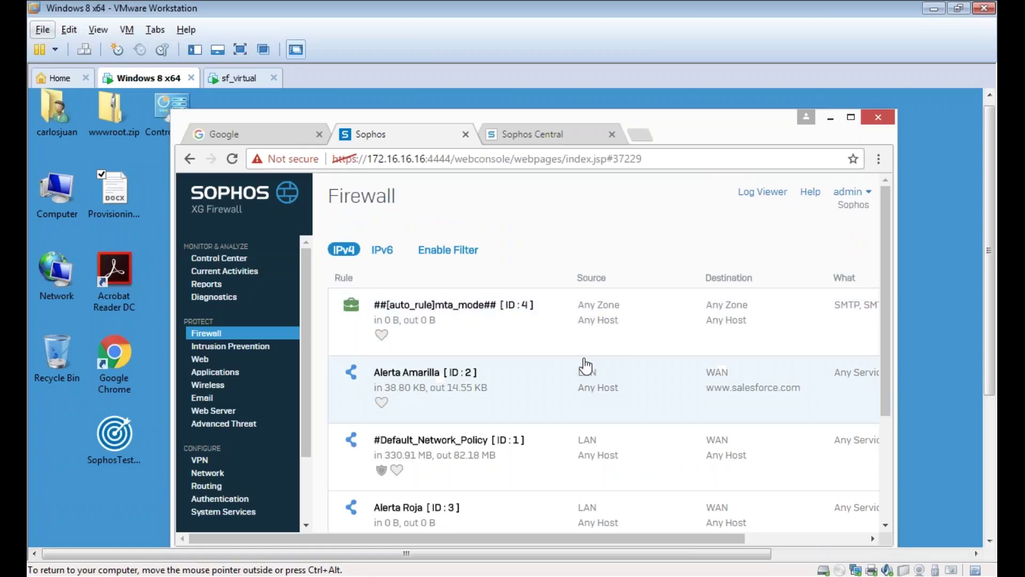
left_click_drag(888, 306, 886, 338)
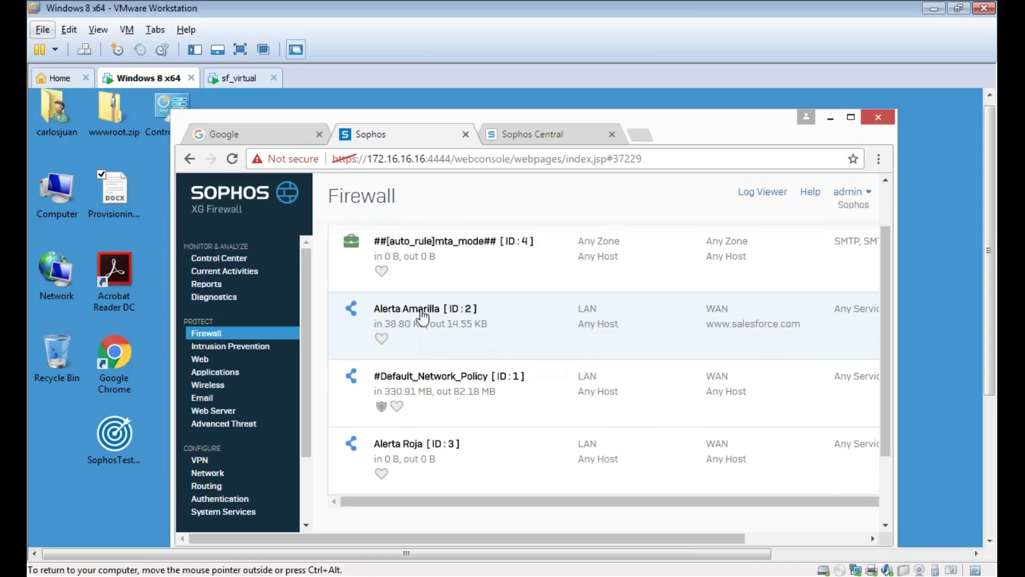
left_click(413, 452)
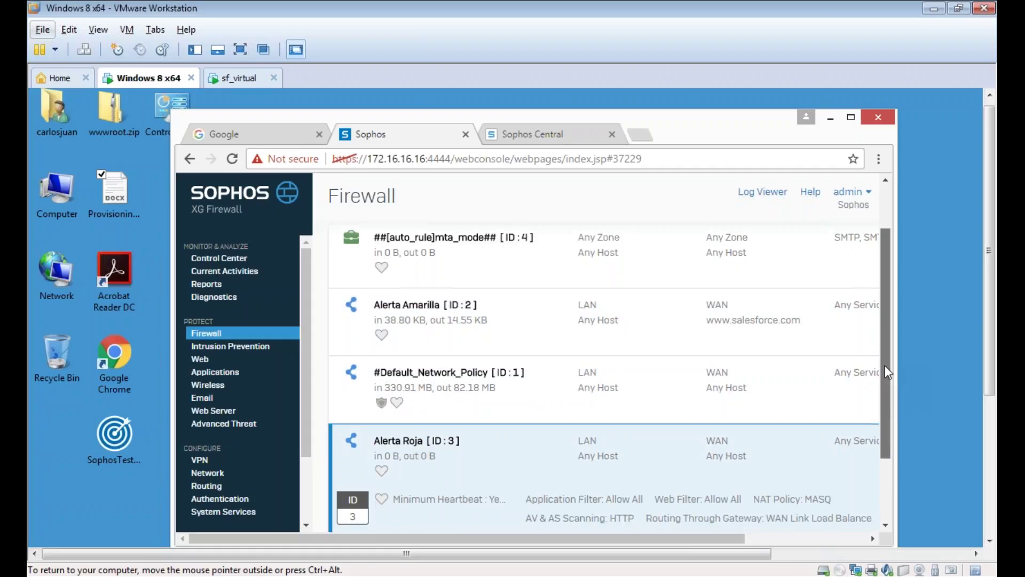
left_click_drag(884, 365, 794, 536)
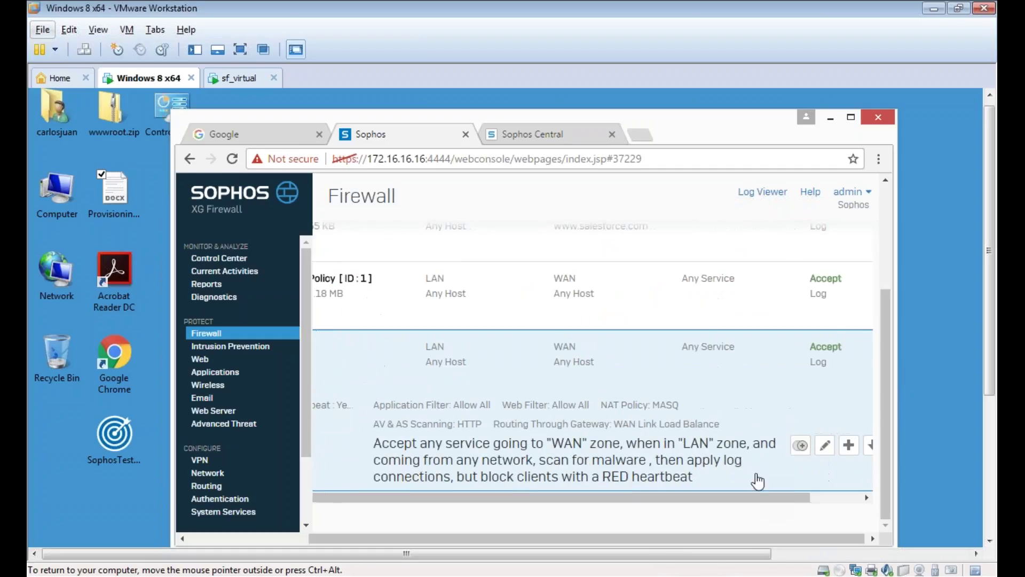
left_click(824, 442)
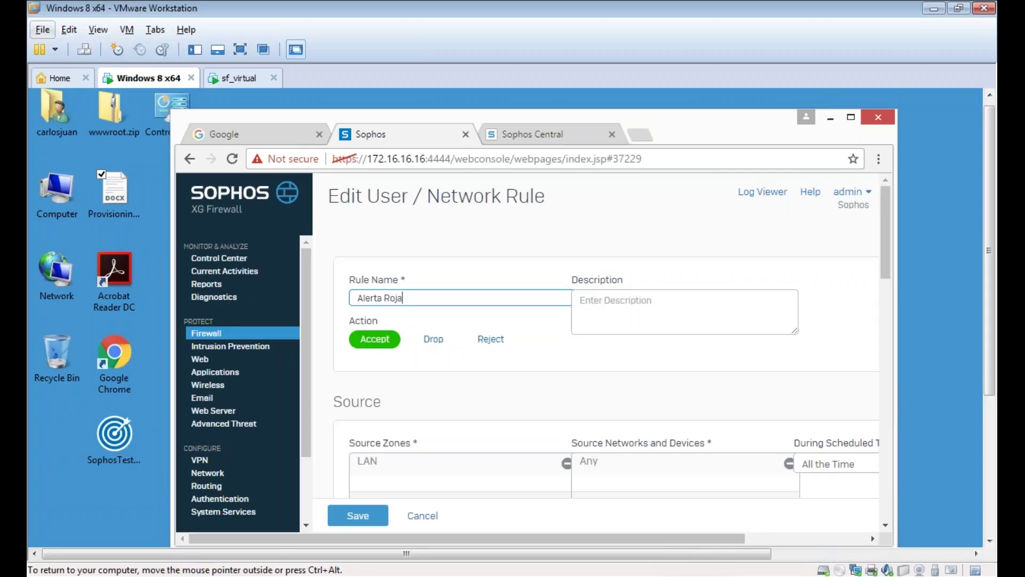
- Check Synchronized Security's Minimum Source HB is YELLOW, then open a new browser tab
left_click_drag(882, 246, 916, 438)
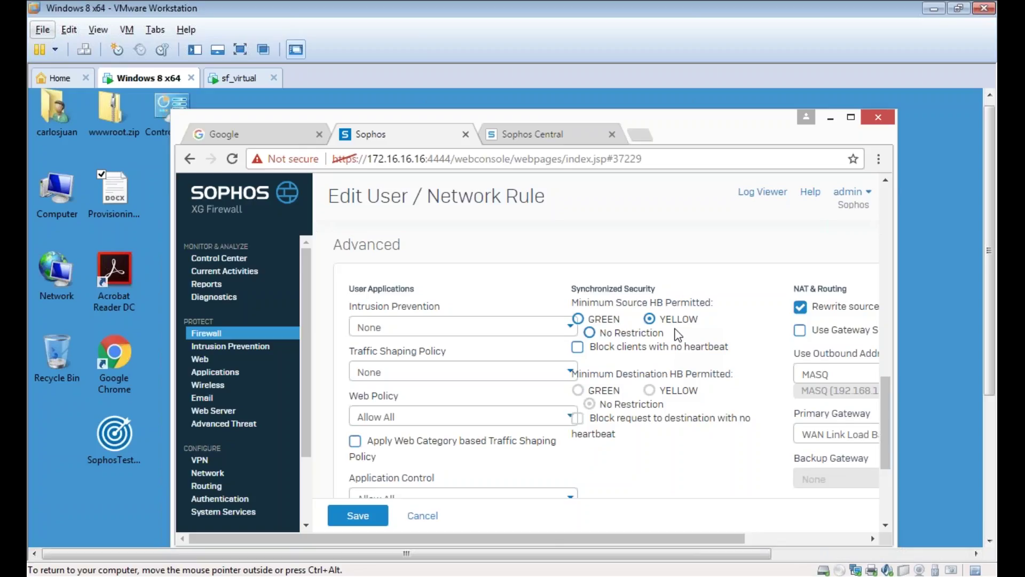
left_click(639, 137)
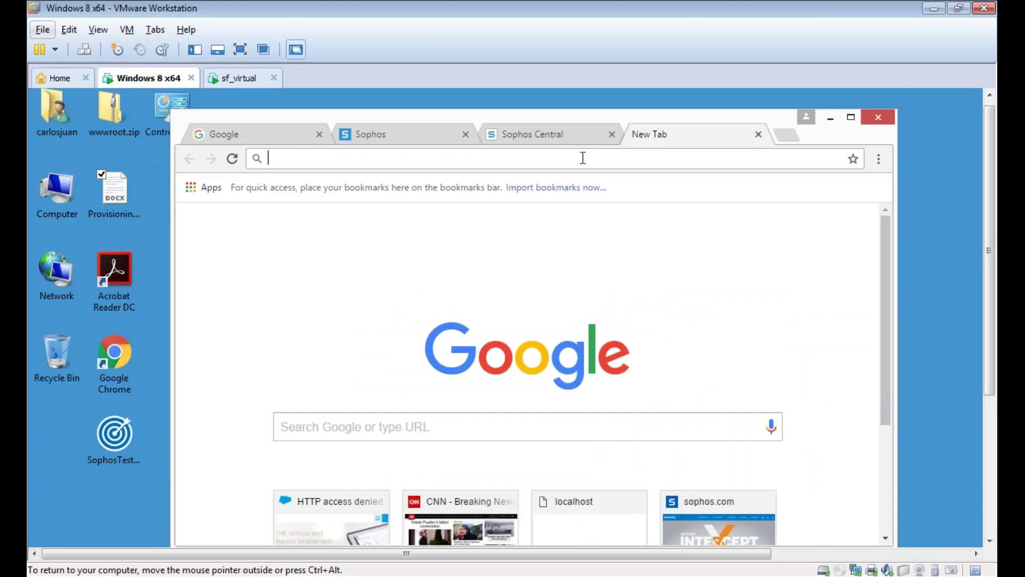
- Clear the new tab's address bar and open Provisioning.docx from the desktop in WordPad
type("lo")
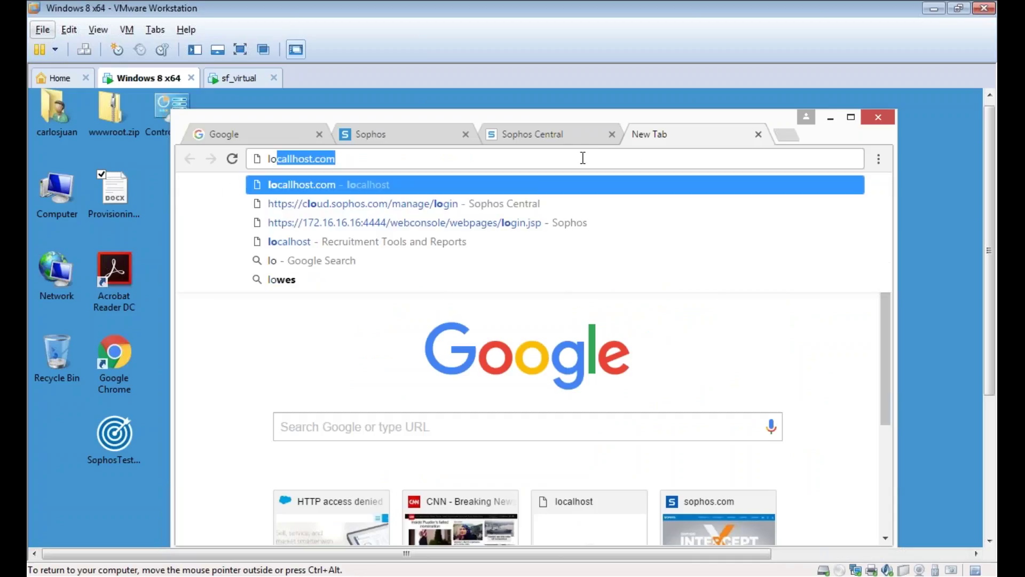
key("Delete")
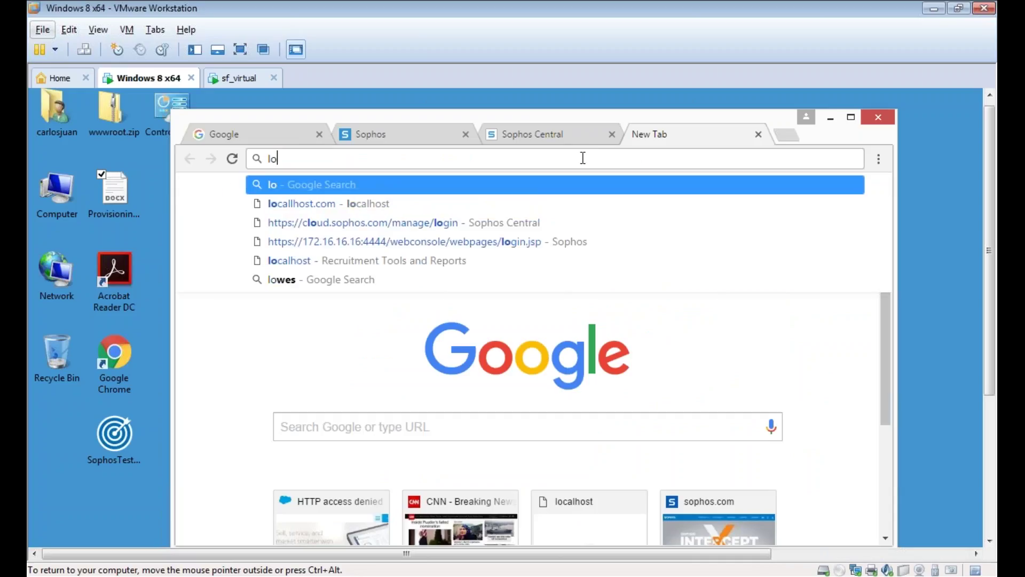
key("BackSpace")
key("BackSpace")
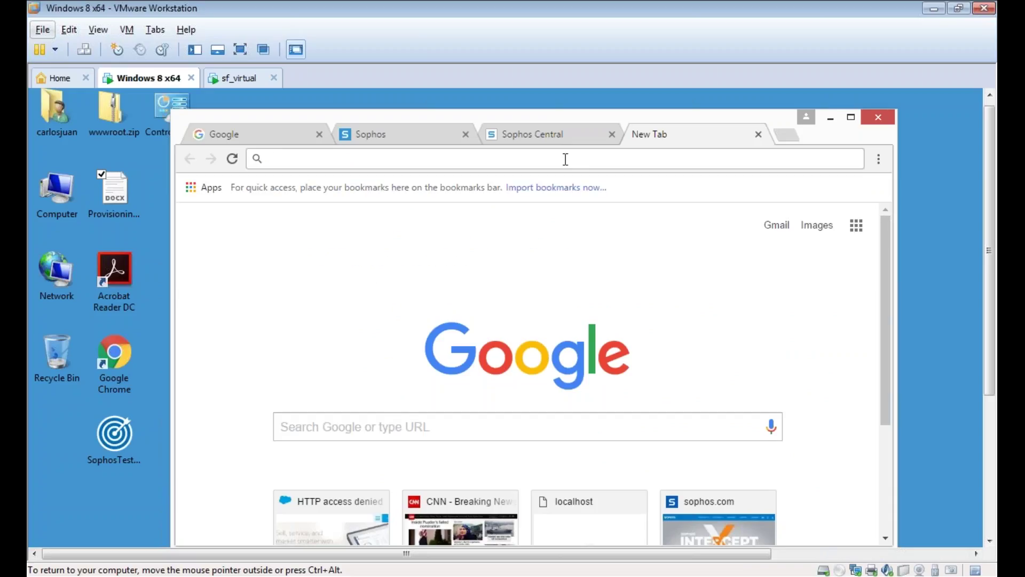
double_click(113, 200)
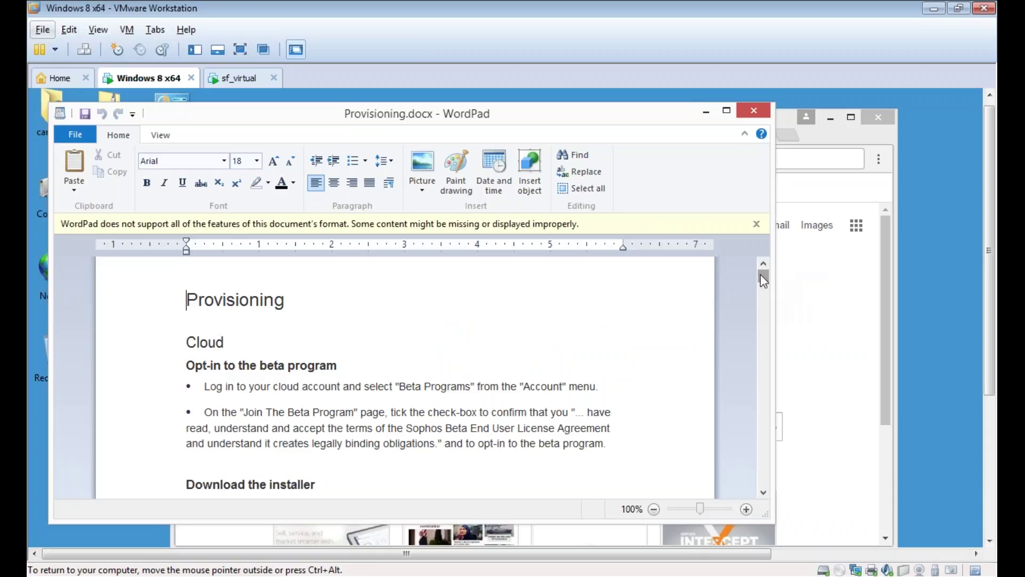
left_click_drag(760, 275, 715, 464)
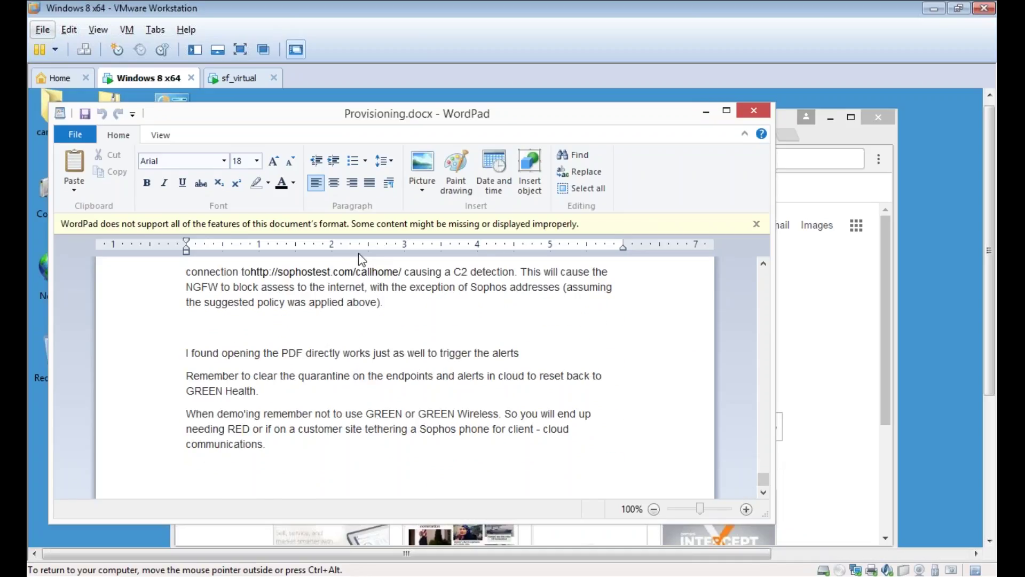
left_click_drag(397, 272, 251, 275)
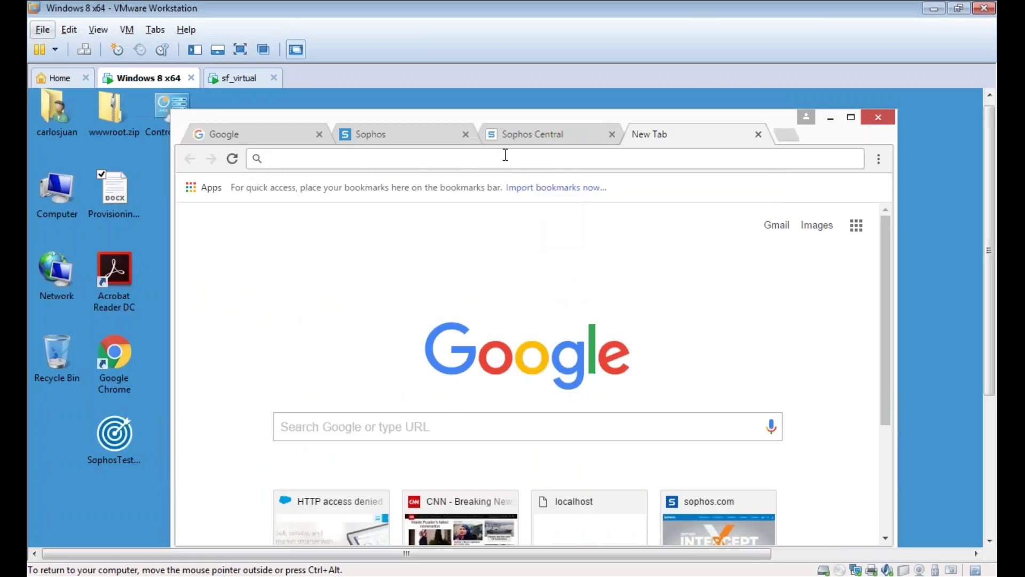
type("http://sophostest.com/callhome")
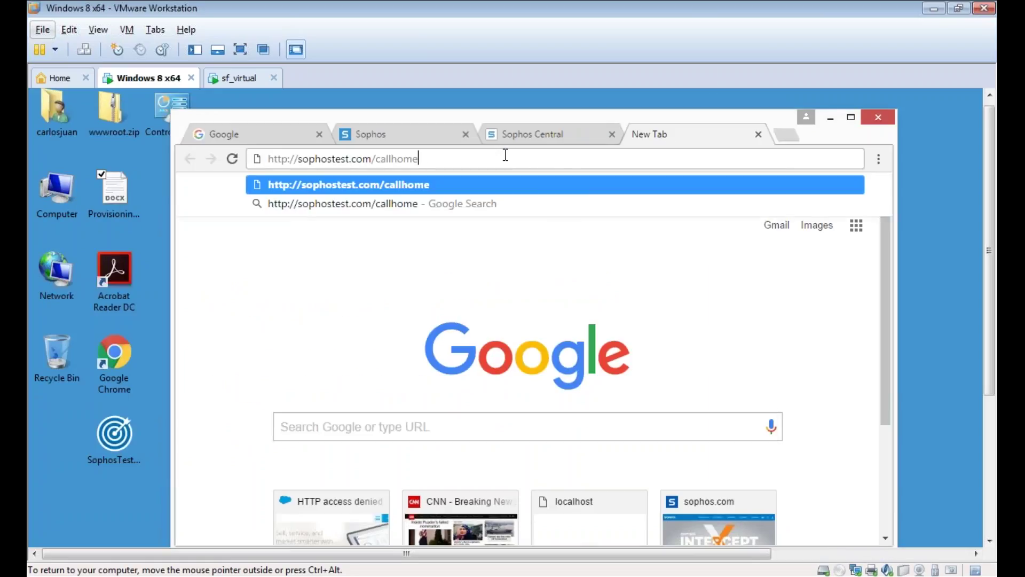
key("Return")
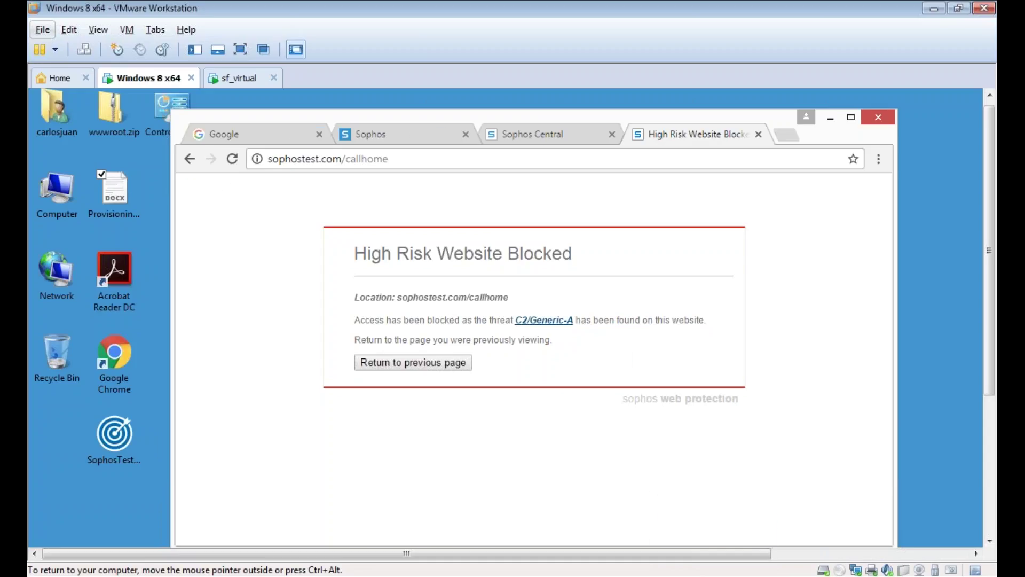
key("ctrl+t")
type("www.cnn.com")
key("Return")
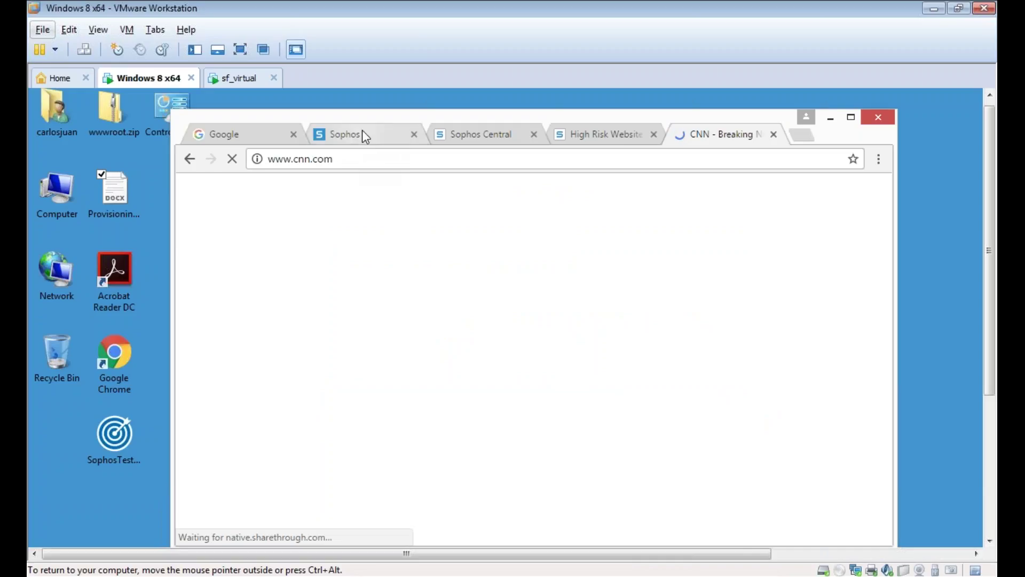
- Cancel the rule edit, reload Control Center and scroll to User & Device Insights
left_click(361, 139)
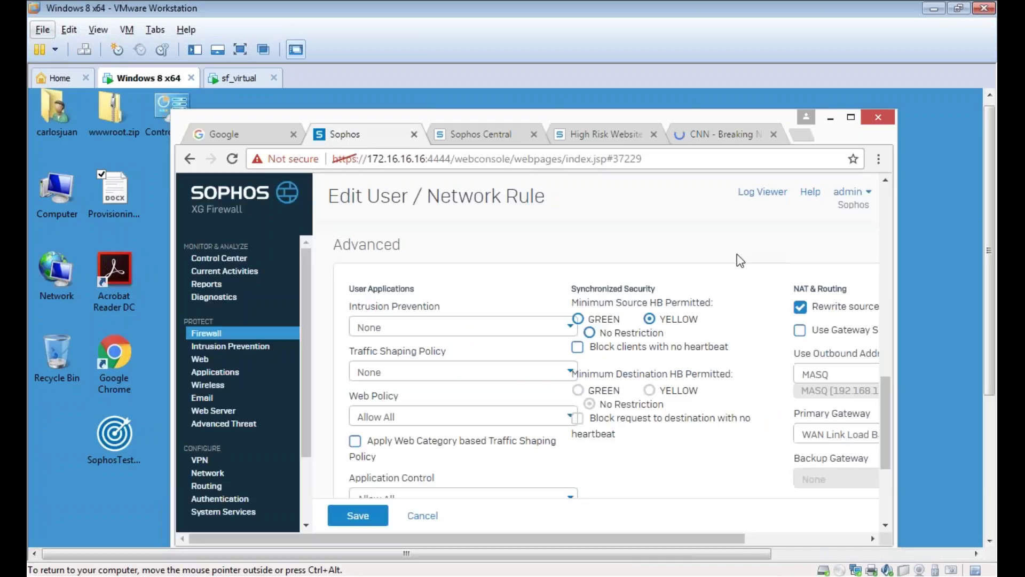
left_click(206, 333)
left_click(219, 258)
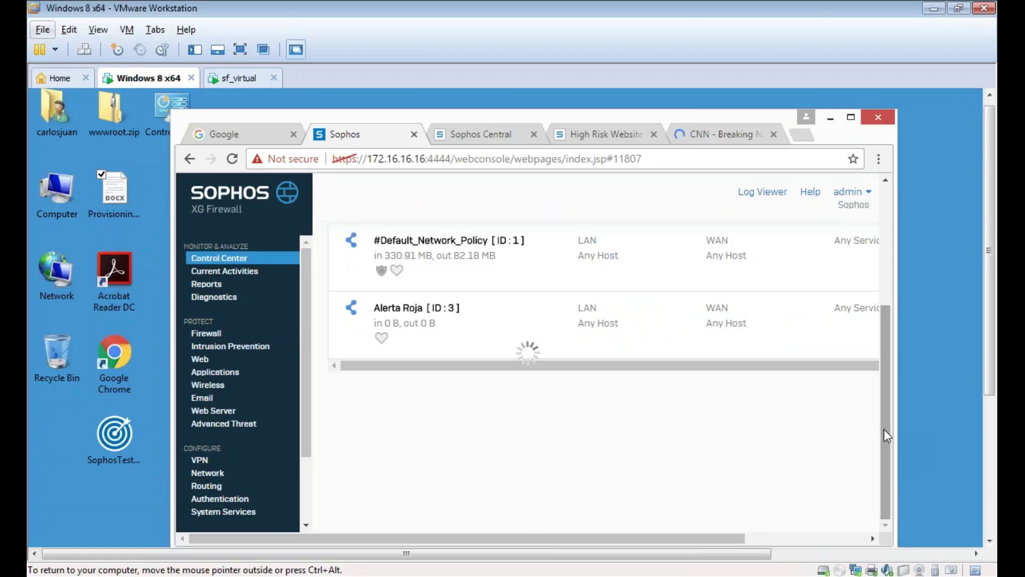
left_click_drag(885, 427, 892, 291)
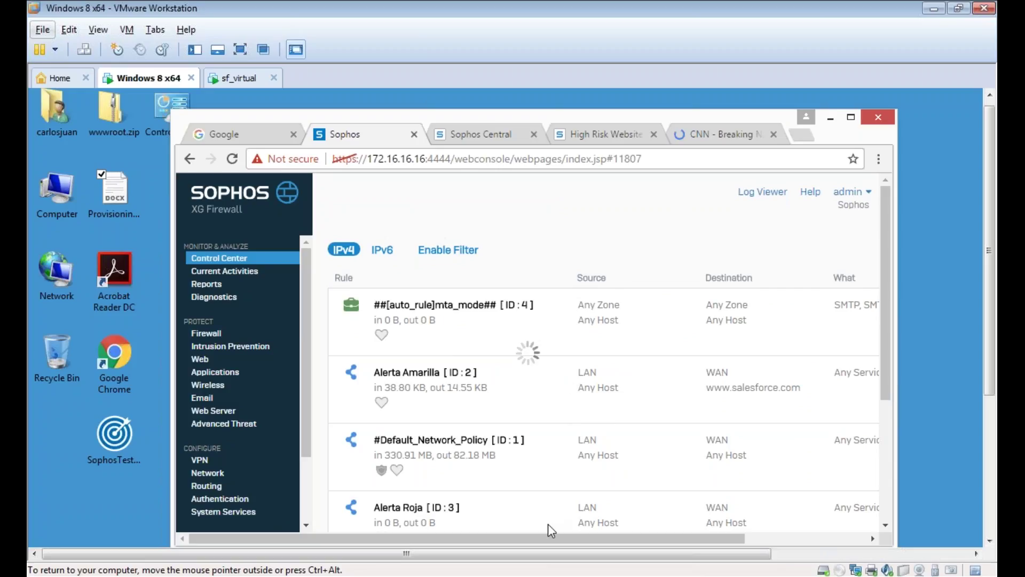
left_click_drag(540, 536, 845, 506)
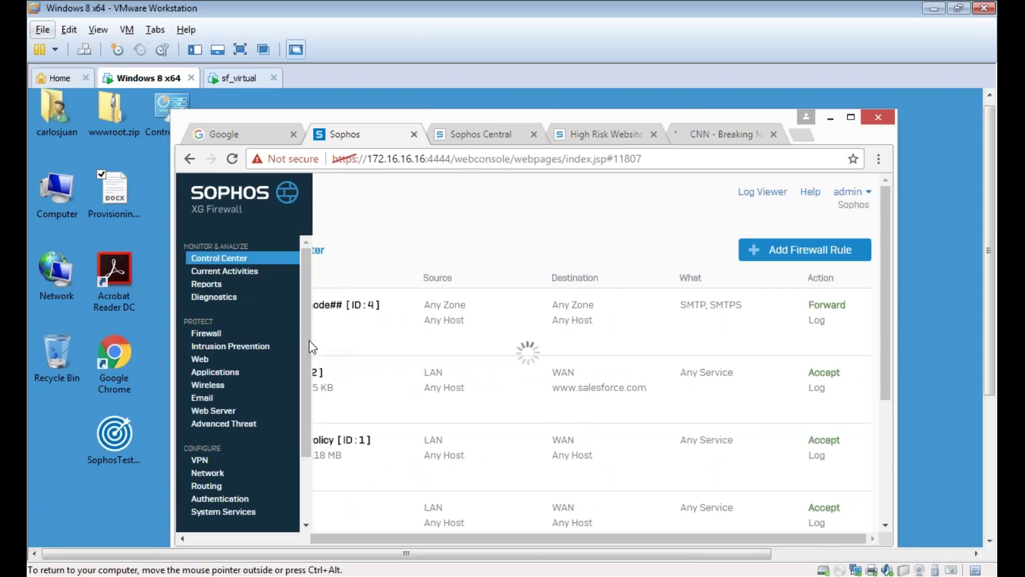
left_click(227, 160)
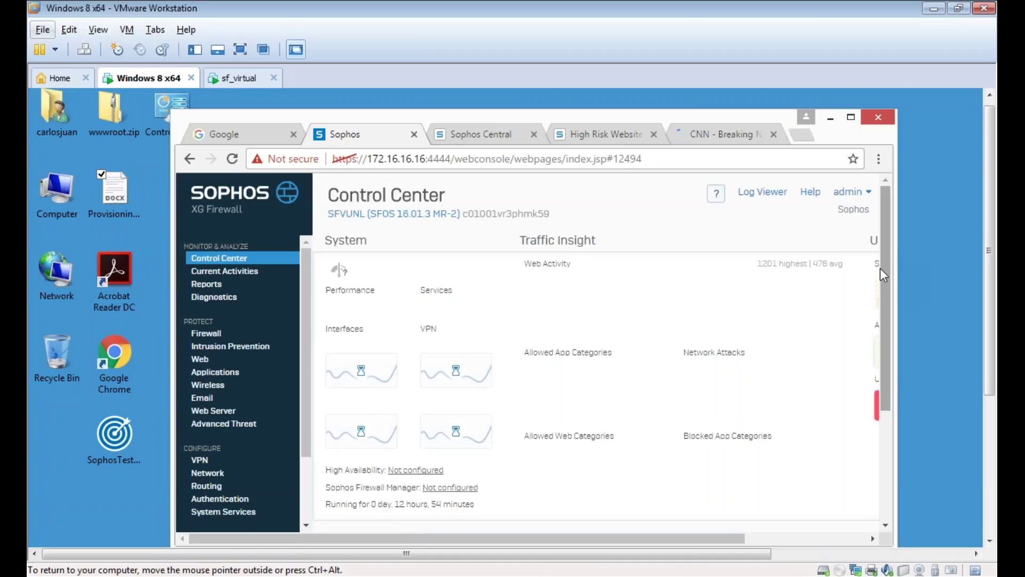
left_click_drag(703, 537, 798, 538)
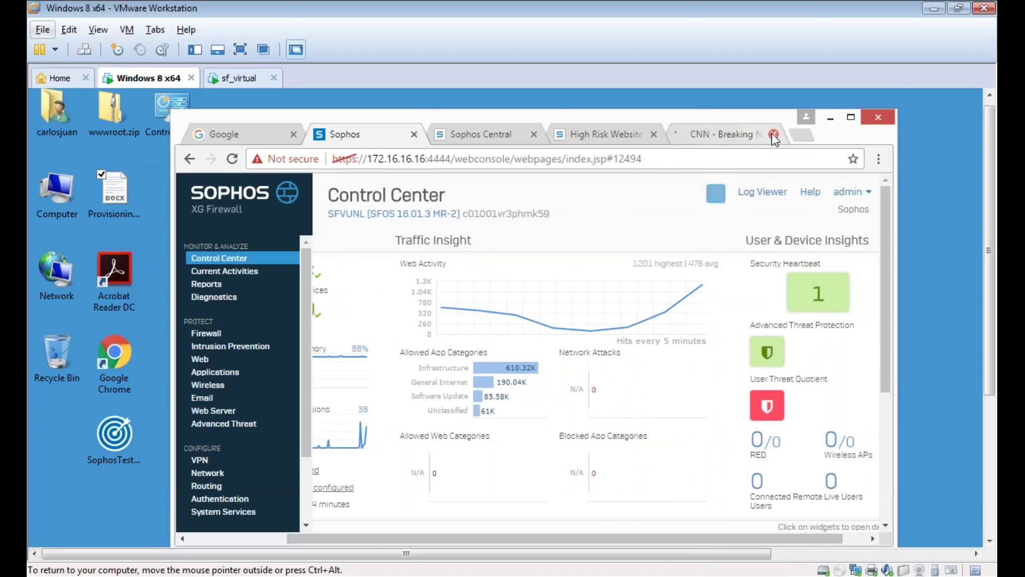
- Close the High Risk Website Blocked and CNN tabs
left_click(654, 134)
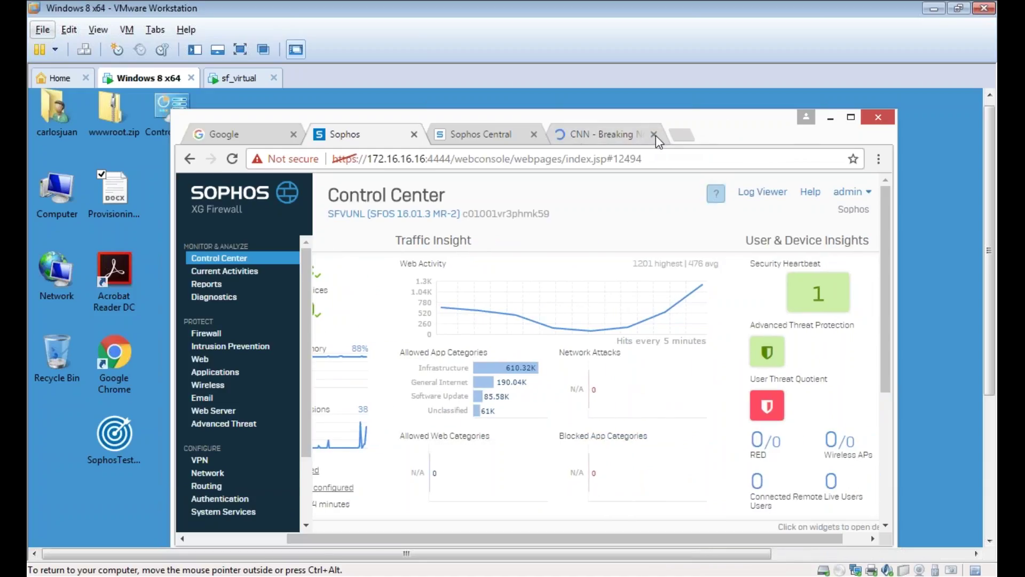
left_click(655, 136)
left_click(654, 134)
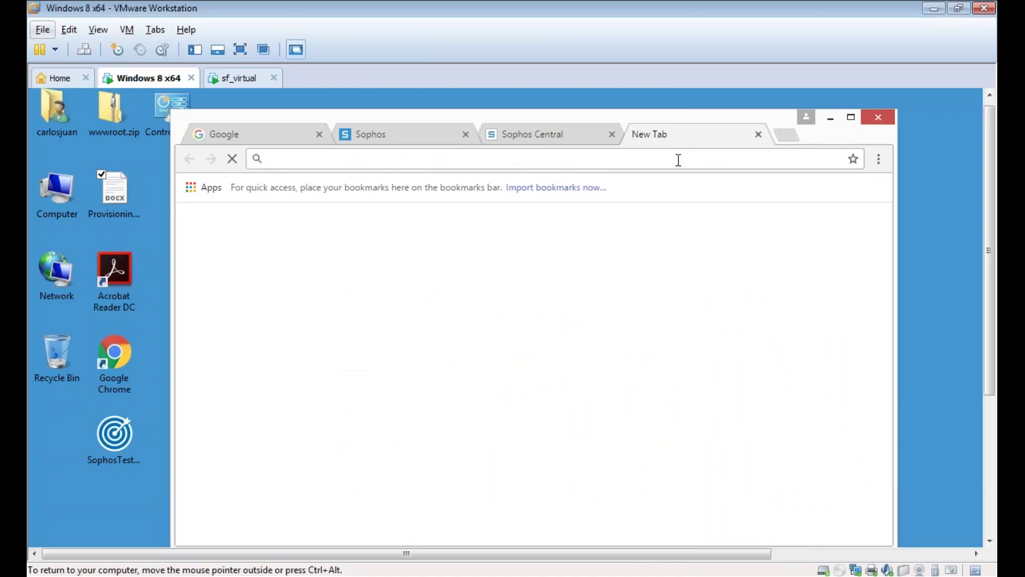
- Open the localhost Recruitment Tools and Reports site from the address-bar suggestions
type("lo")
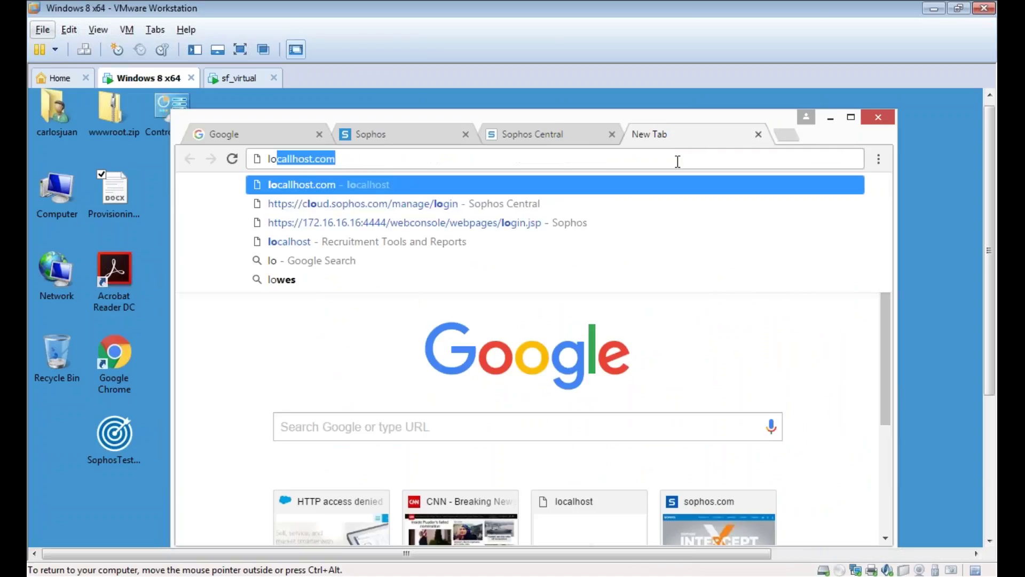
key("BackSpace")
key("BackSpace")
key("BackSpace")
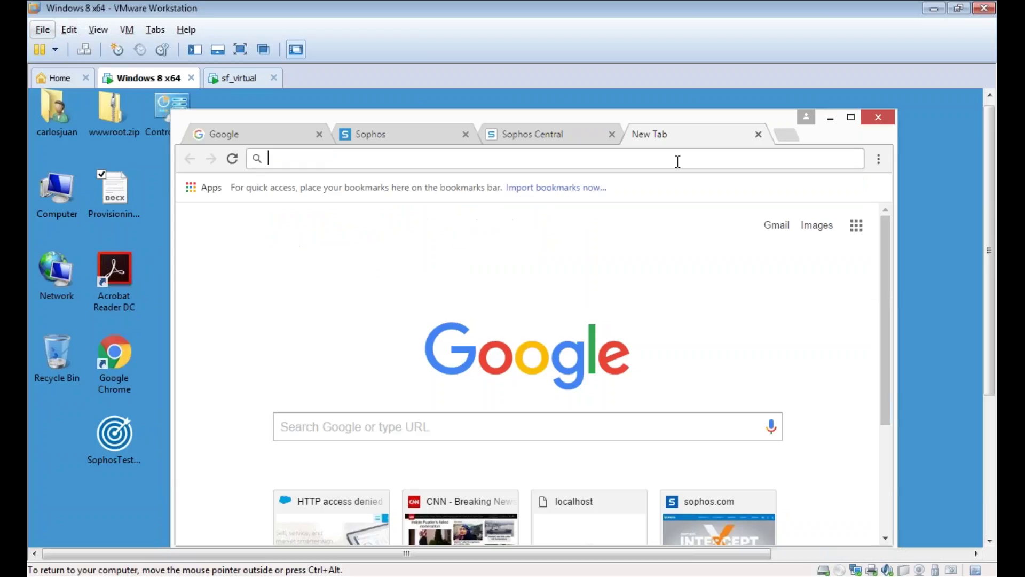
type("loc")
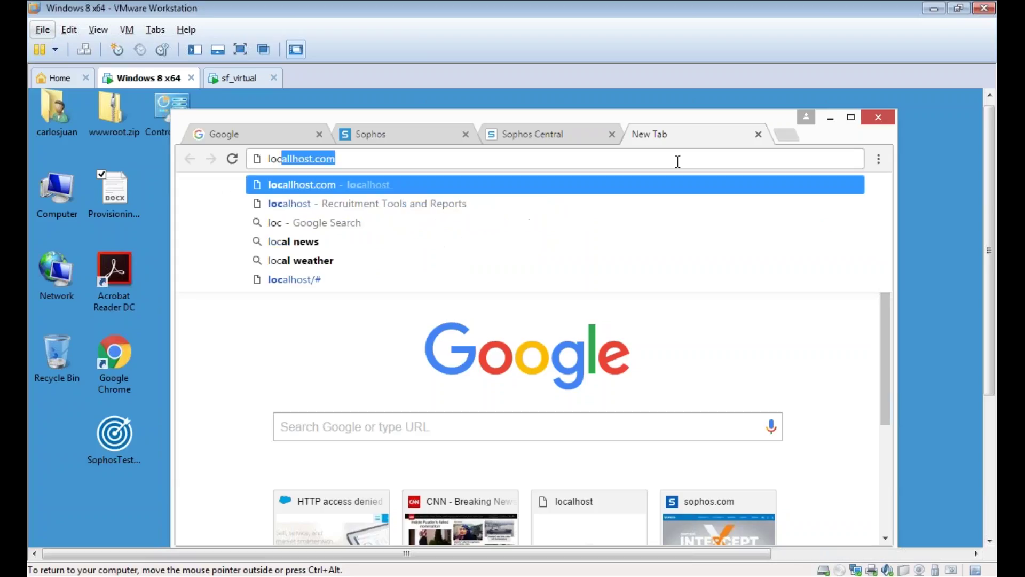
key("BackSpace")
key("BackSpace")
key("BackSpace")
key("BackSpace")
type("https")
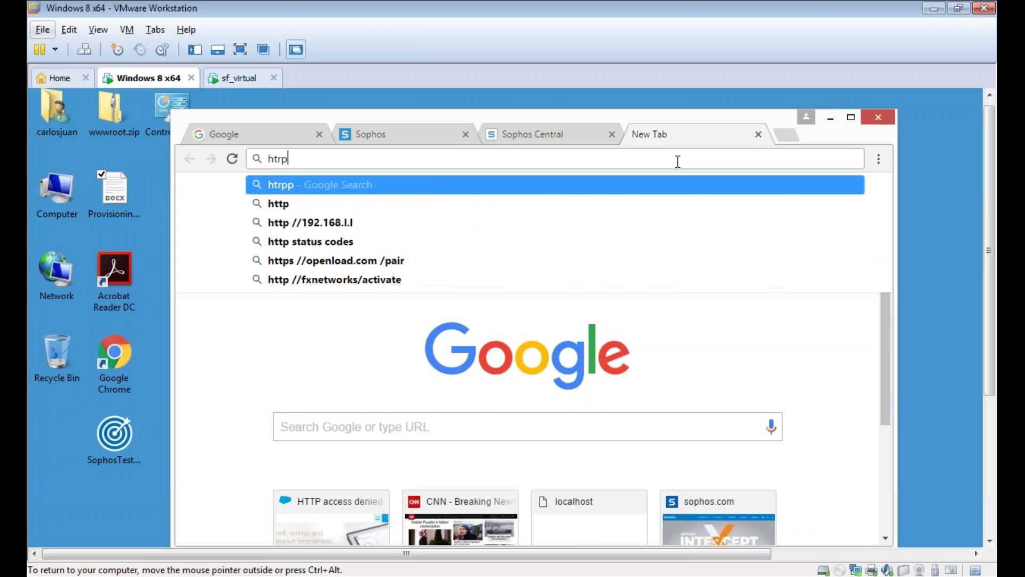
key("BackSpace")
key("BackSpace")
key("BackSpace")
type("tps://172.16.16.16:4444")
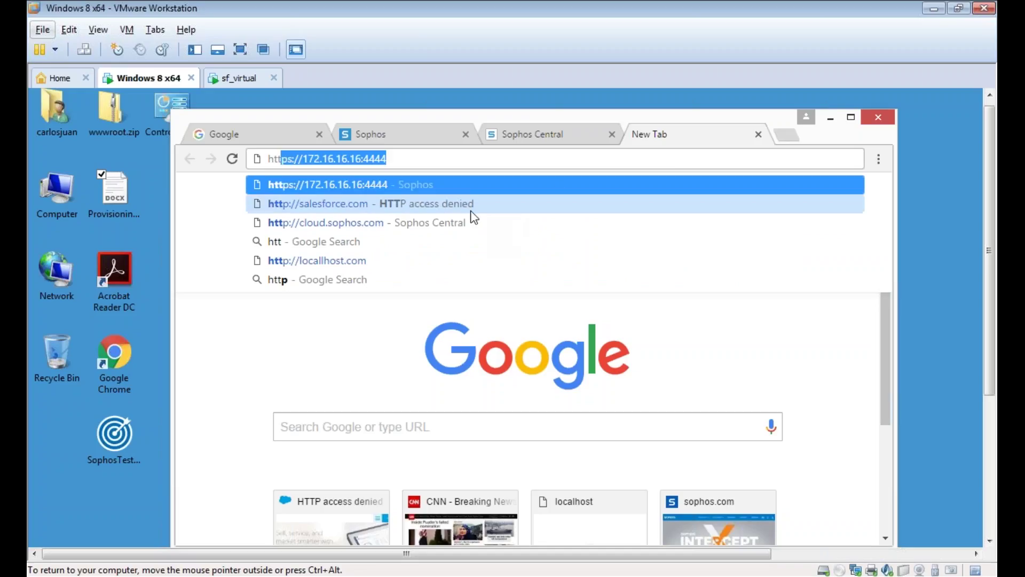
left_click(355, 261)
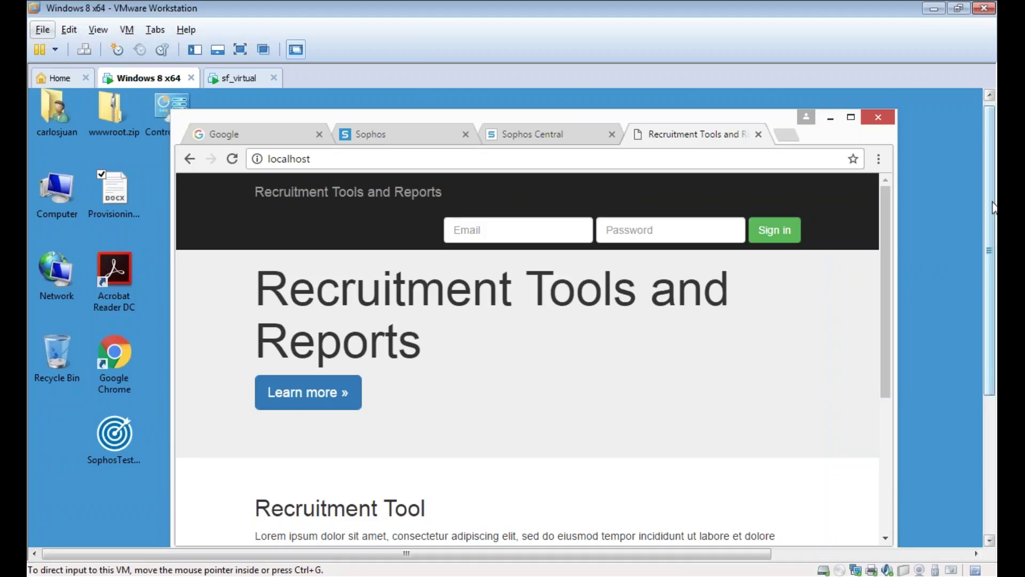
- Scroll to the Recruitment Tool section and download RecuitmentTool.exe
left_click_drag(993, 207, 994, 261)
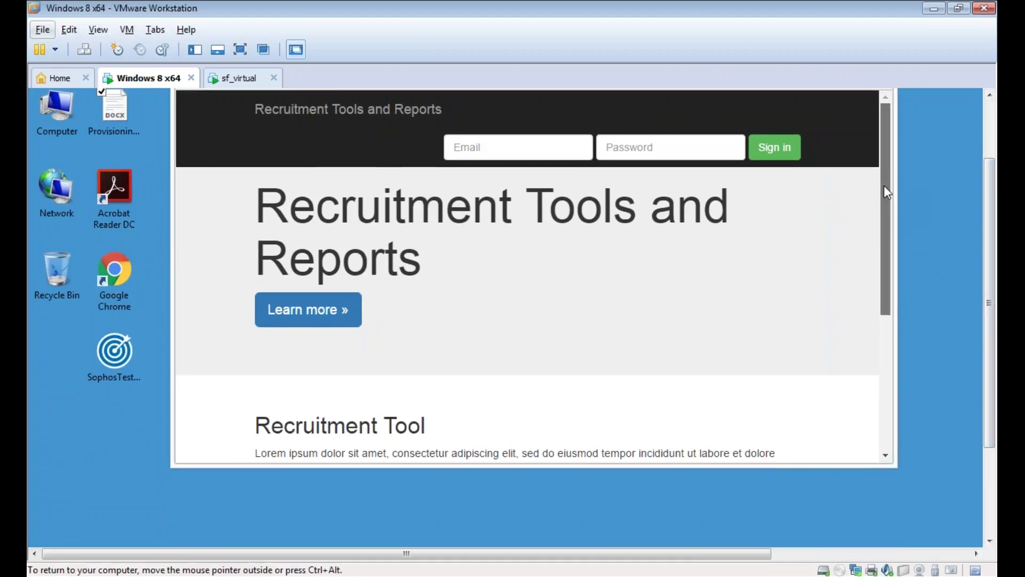
left_click_drag(883, 185, 889, 259)
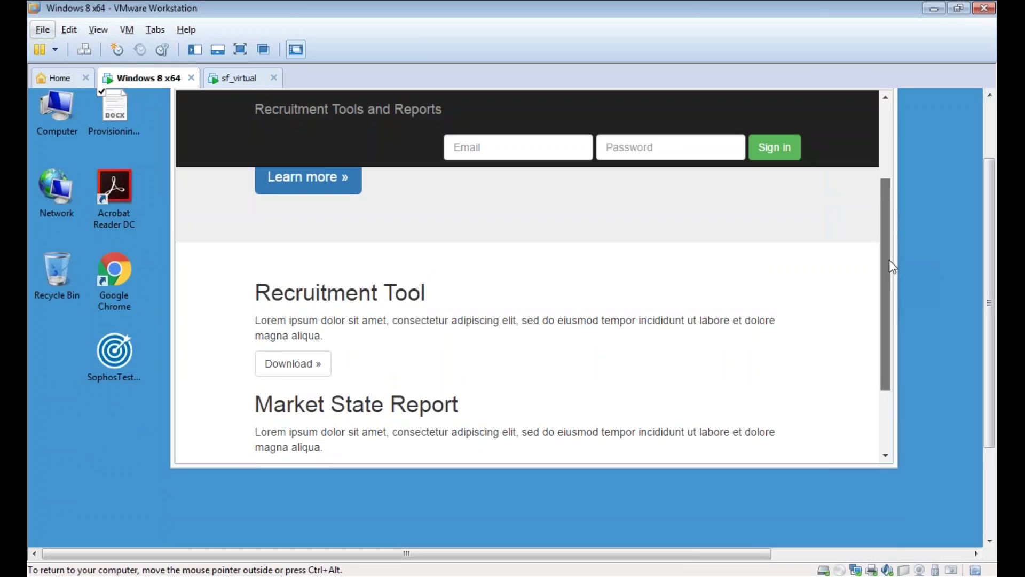
left_click_drag(889, 260, 888, 280)
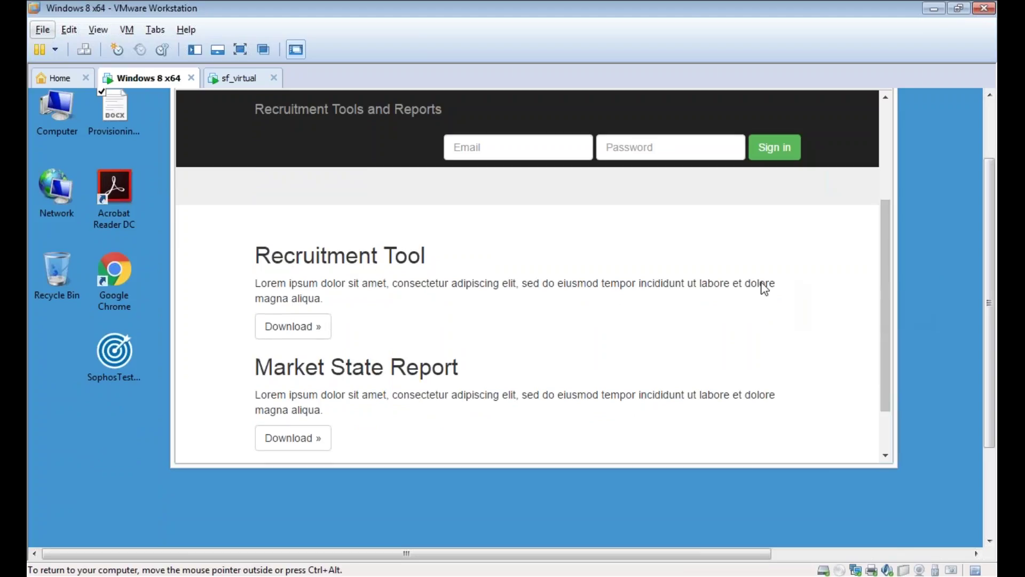
left_click(292, 326)
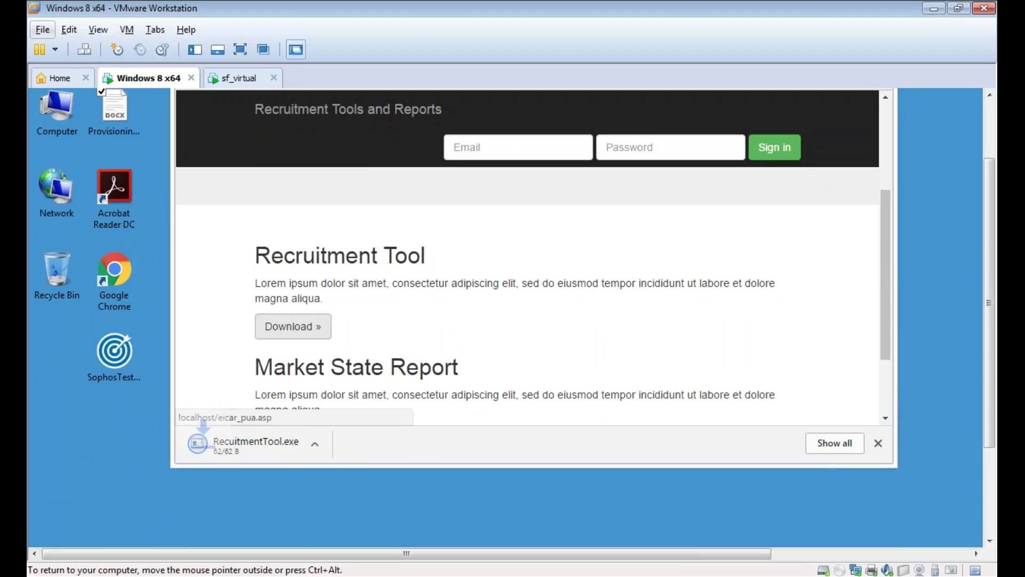
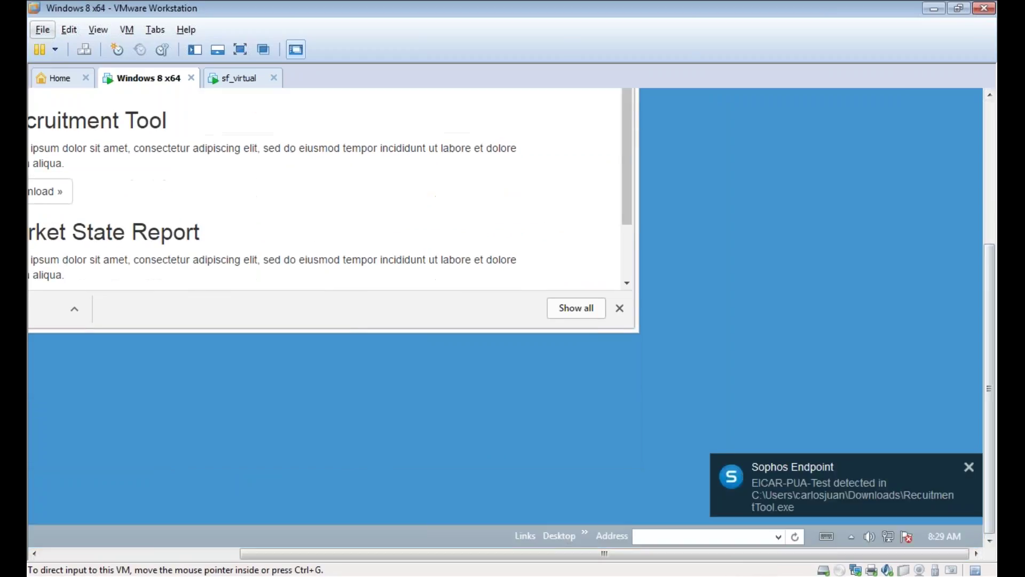
- Put the VM in full screen and show Sophos Central's dashboard in a maximized Chrome window
key("ctrl+alt+Return")
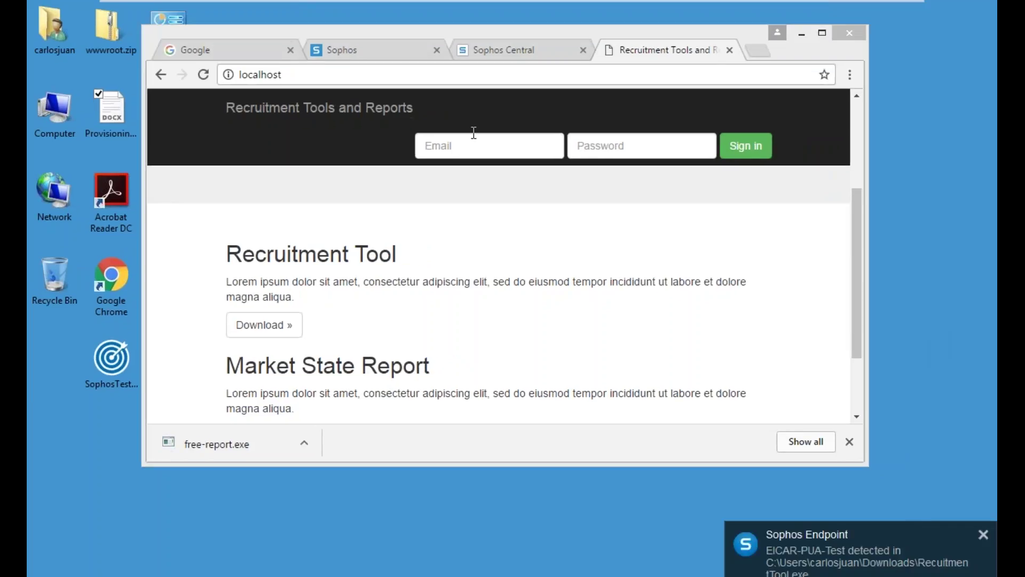
left_click(505, 52)
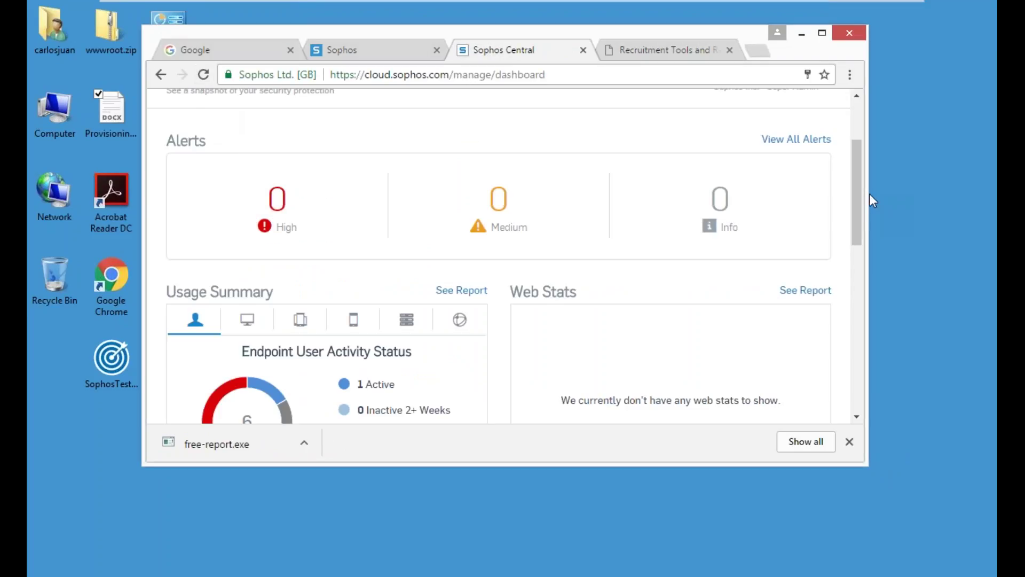
left_click_drag(859, 198, 865, 121)
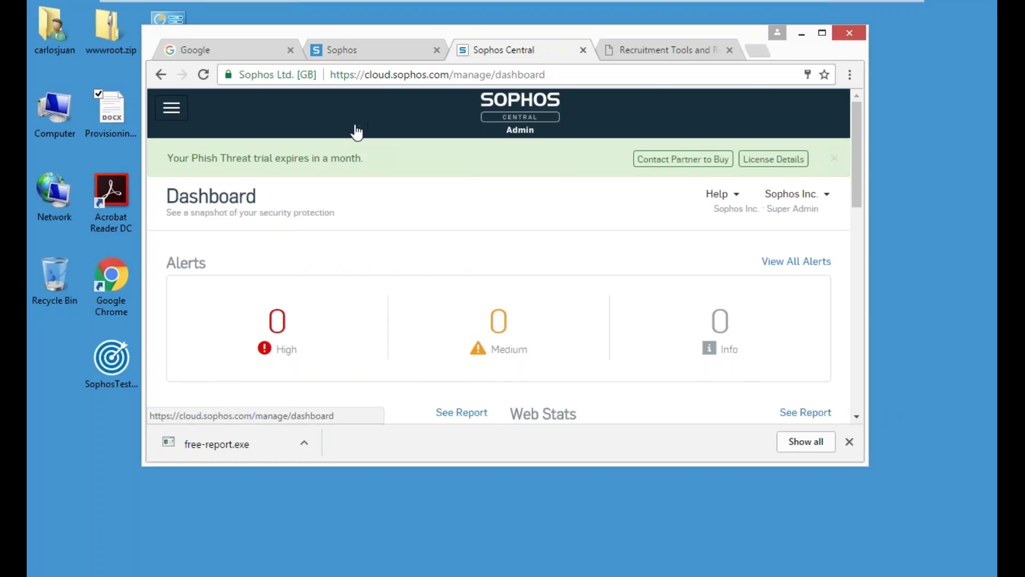
left_click(822, 33)
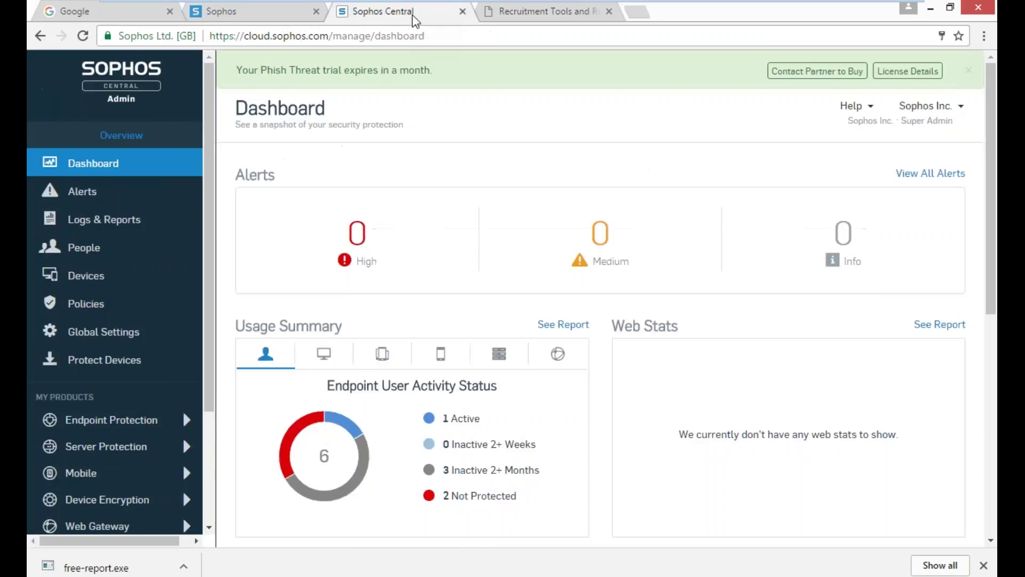
left_click(631, 13)
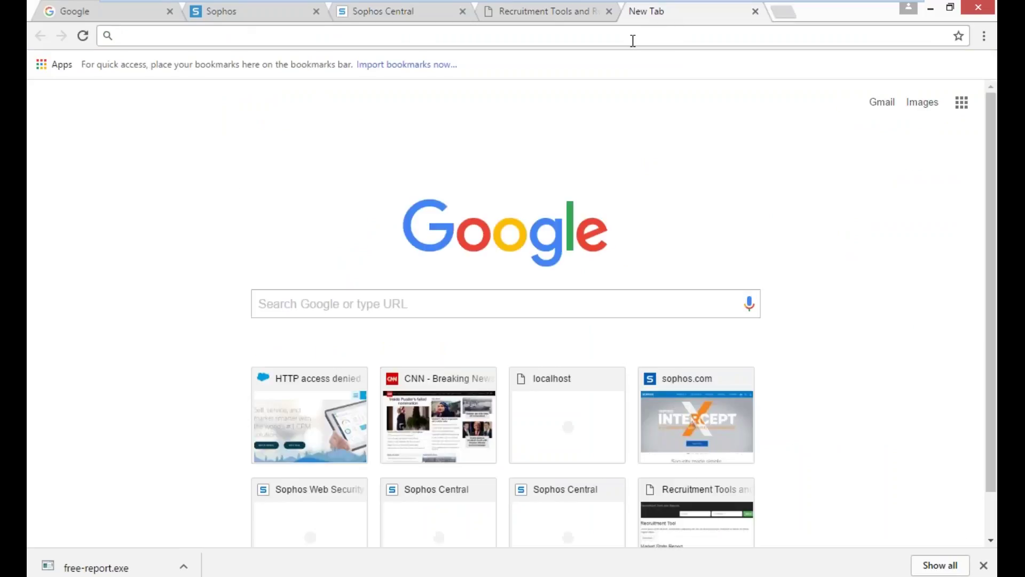
type("www.")
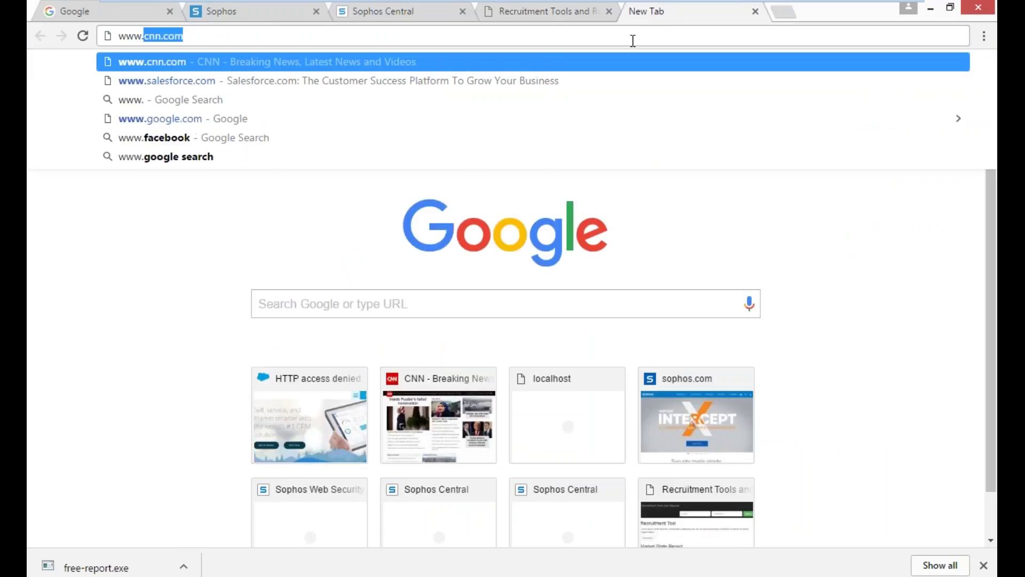
type("sales")
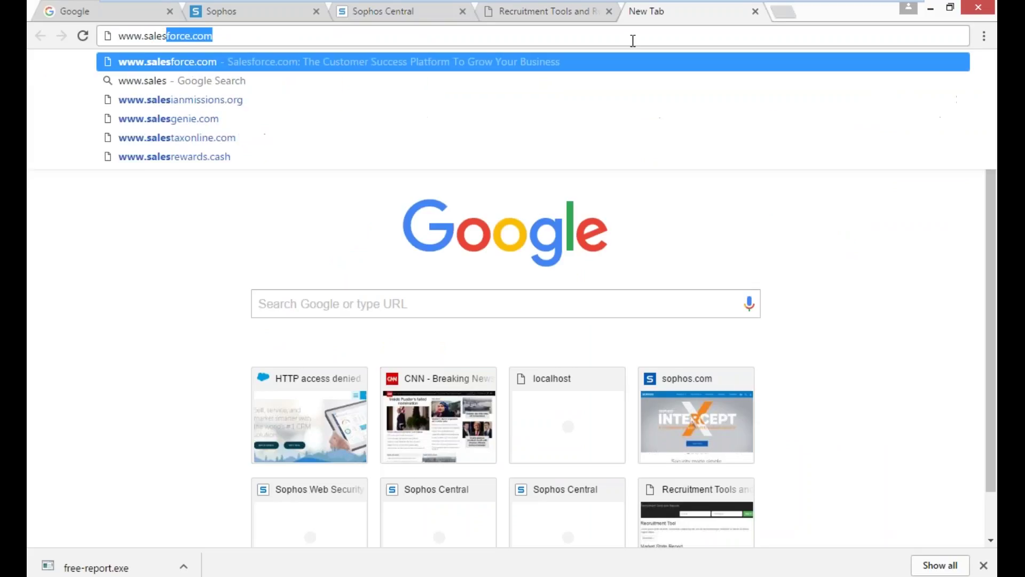
key("Return")
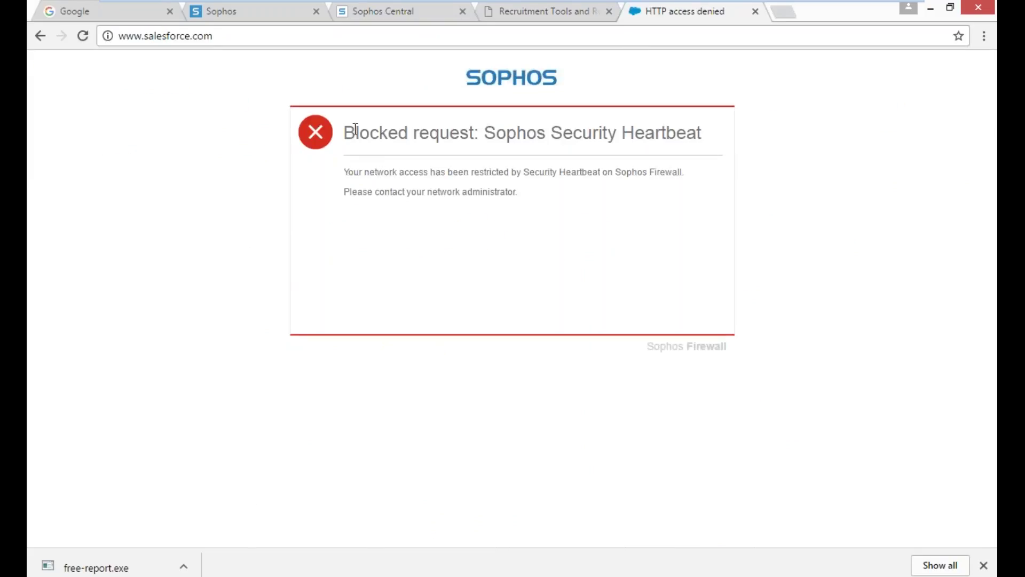
left_click_drag(356, 133, 612, 177)
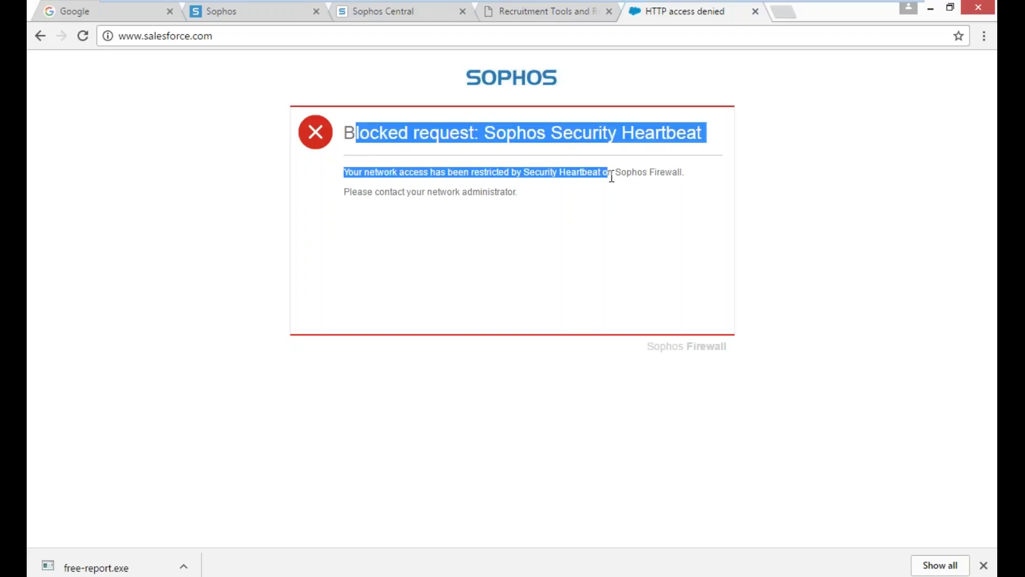
- Reload the Sophos Central dashboard, then load cnn.com in another new tab
left_click(540, 11)
left_click(366, 18)
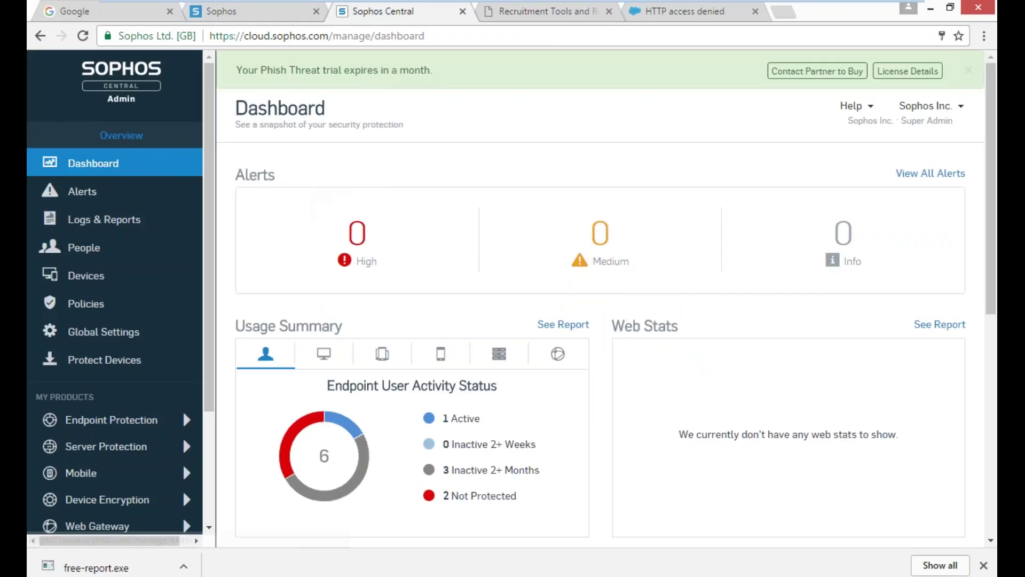
left_click(81, 38)
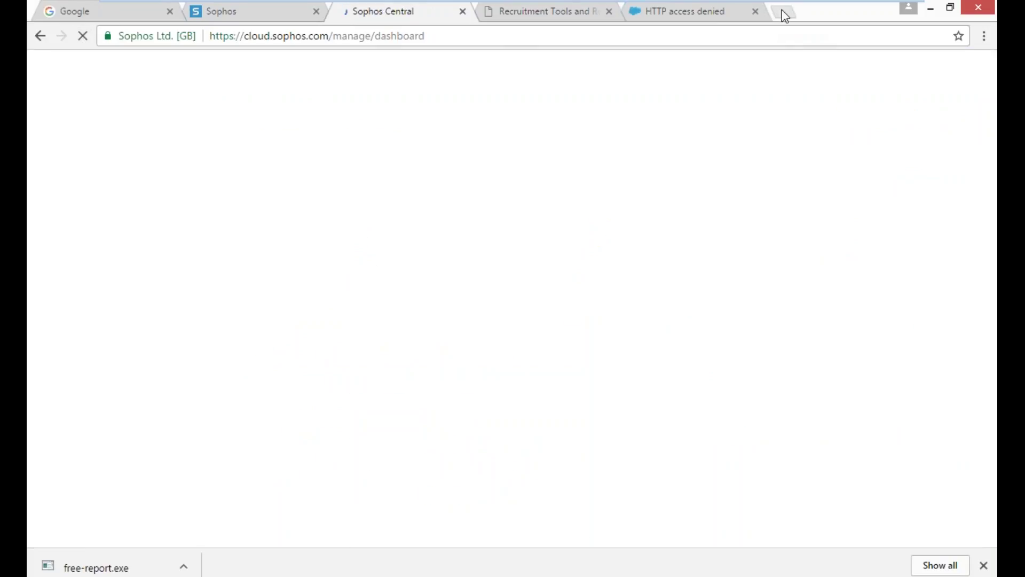
left_click(781, 12)
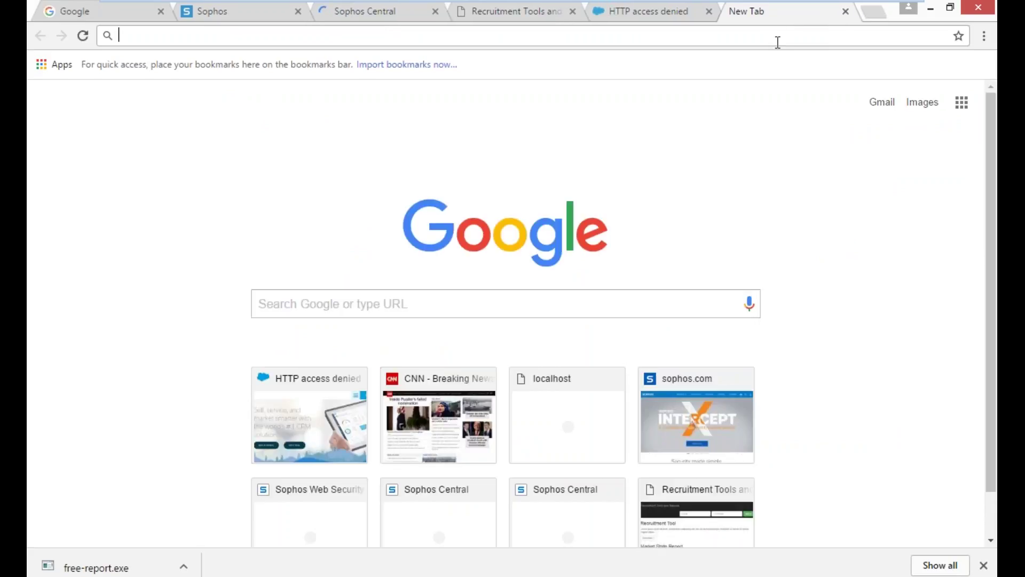
type("cnn")
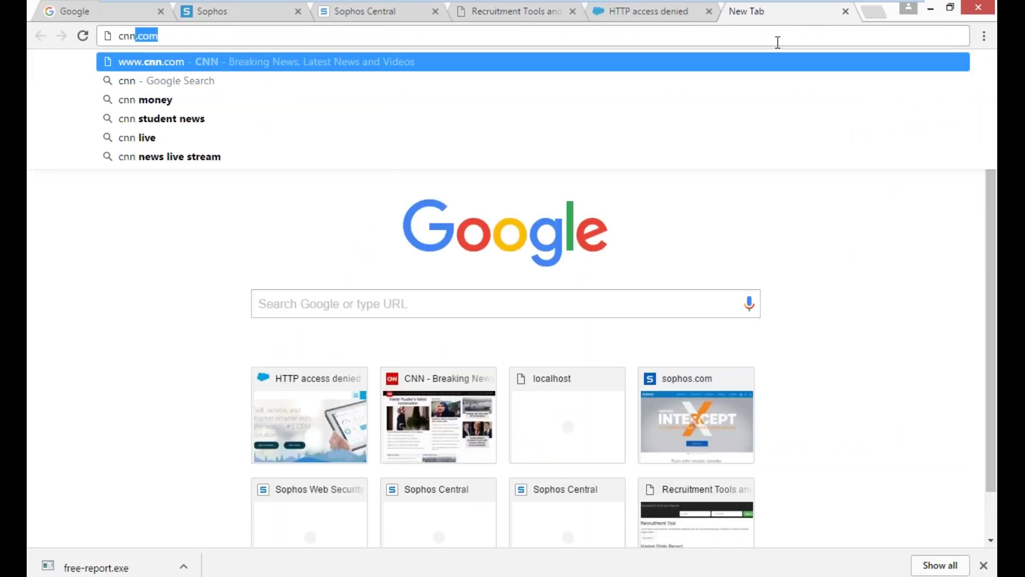
type(".com")
key("Return")
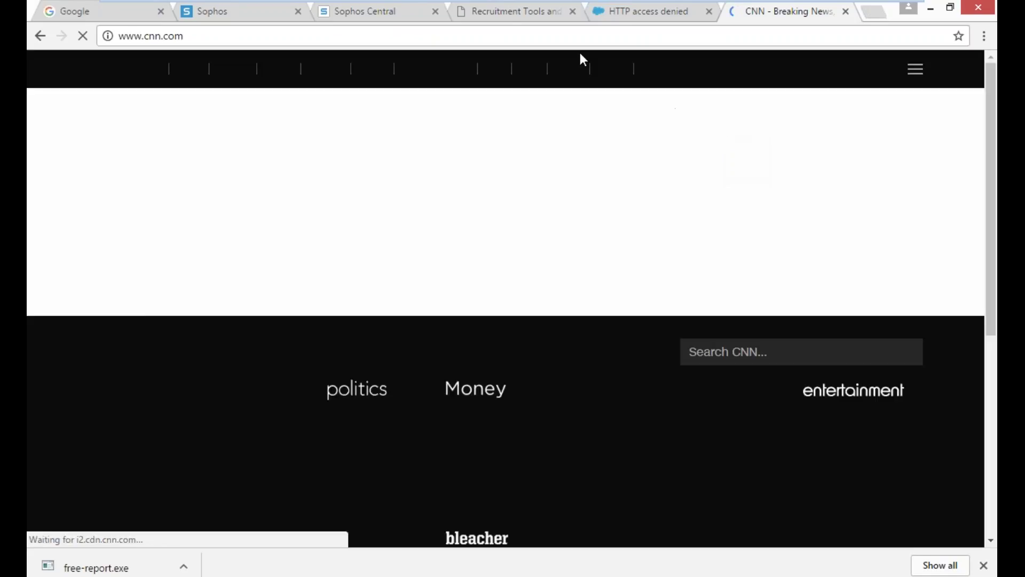
- Open the Medium alerts and attempt to clean up the EICAR-PUA-Test detection
left_click(366, 16)
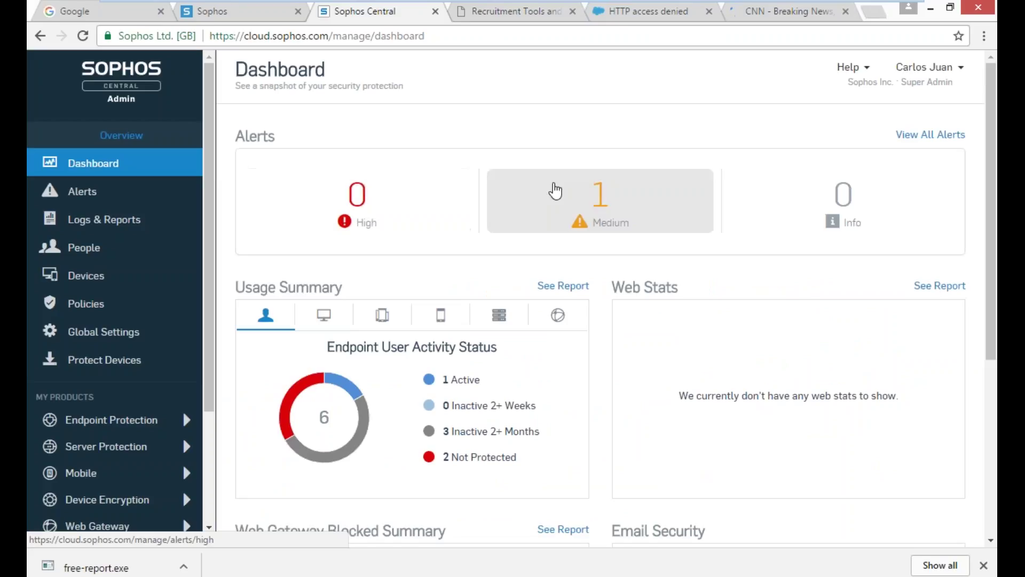
left_click(551, 190)
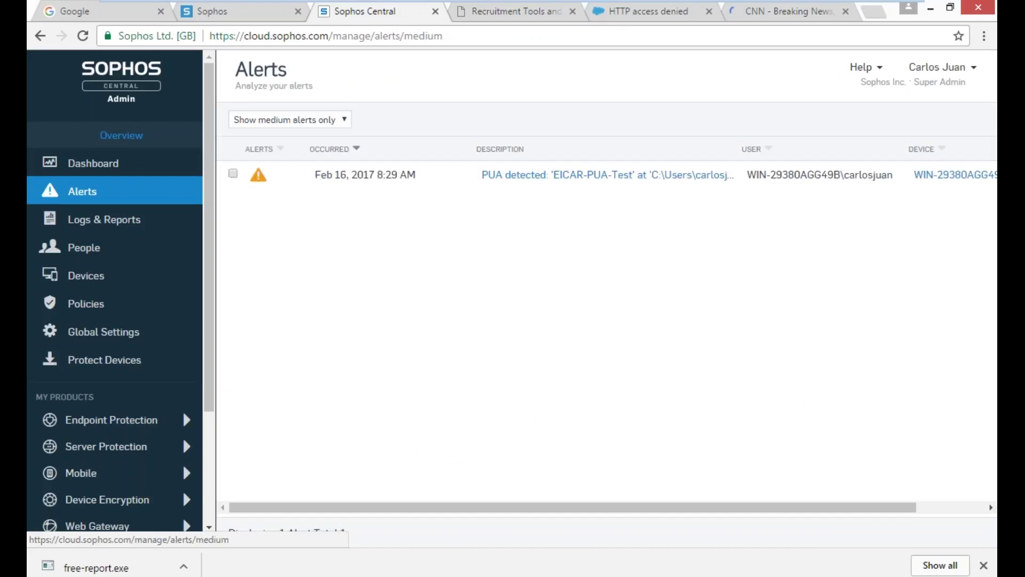
left_click(232, 174)
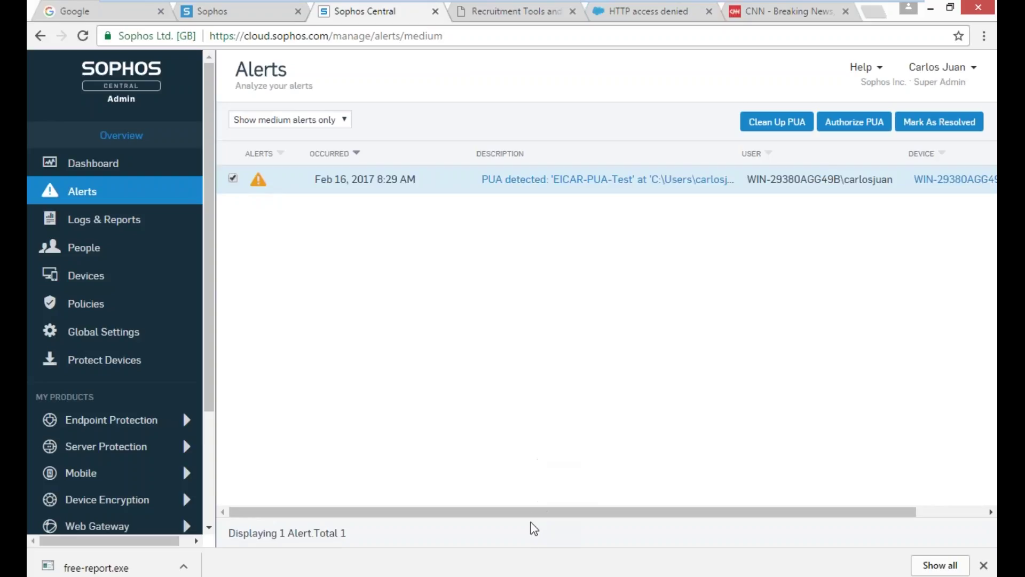
left_click_drag(535, 513, 641, 507)
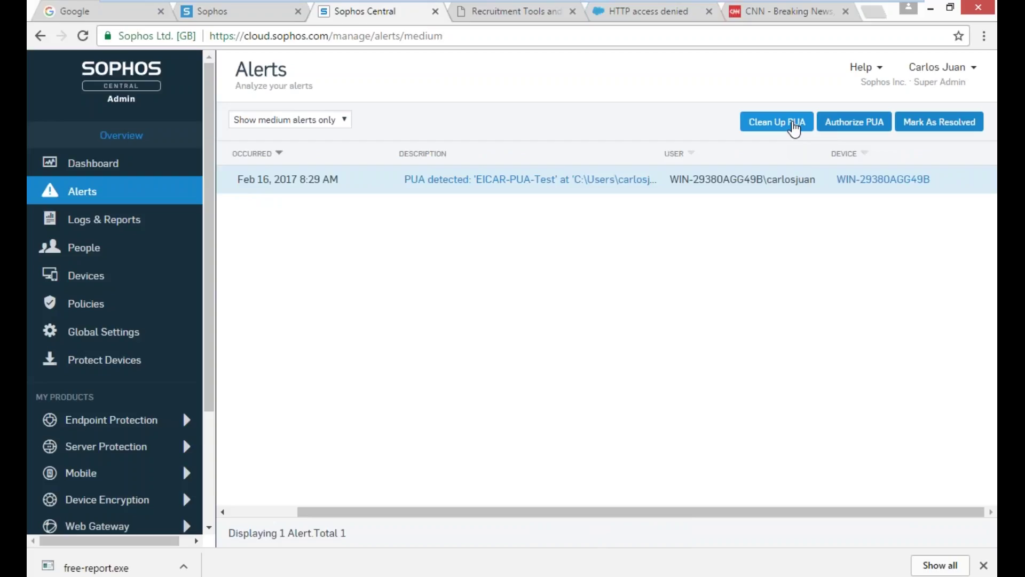
left_click(795, 129)
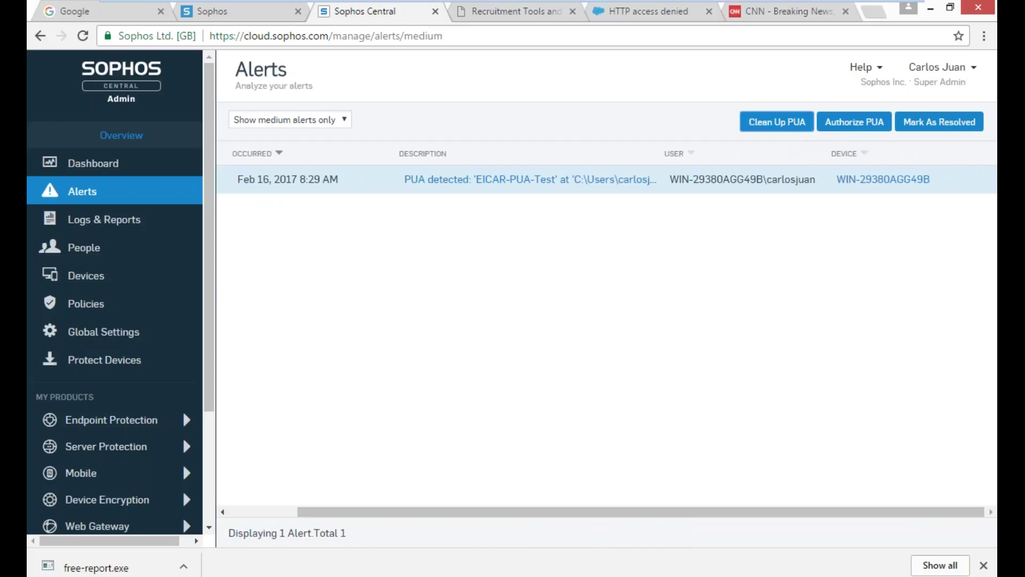
left_click(642, 241)
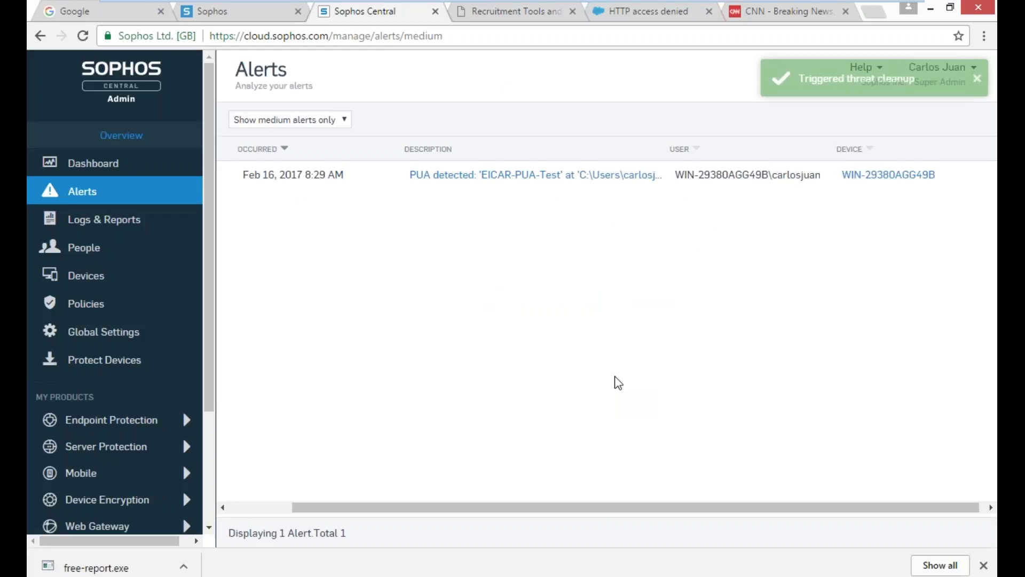
left_click_drag(590, 508, 506, 514)
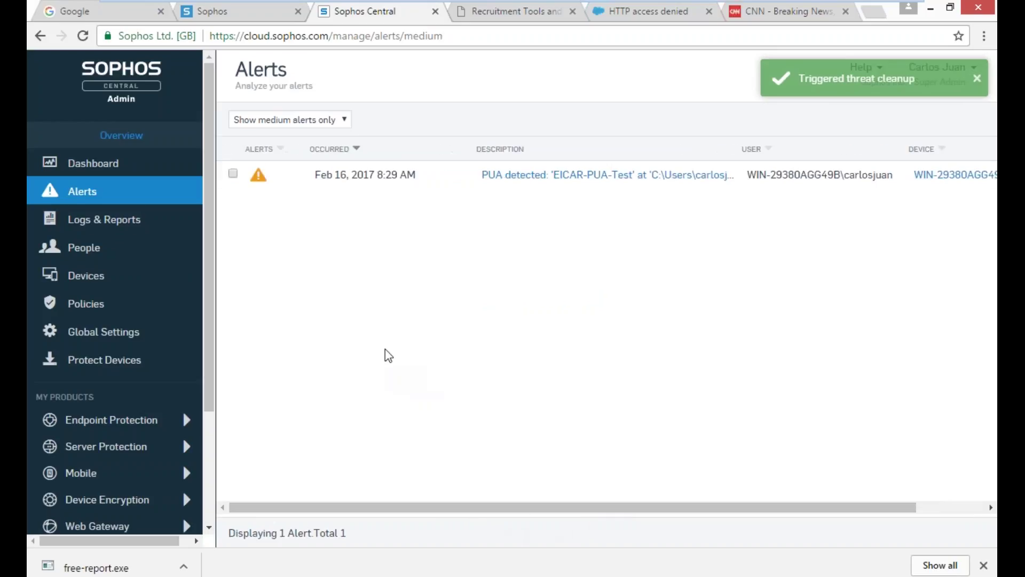
- Authorize the EICAR-PUA-Test PUA, then return to the firewall's Control Center
left_click(232, 174)
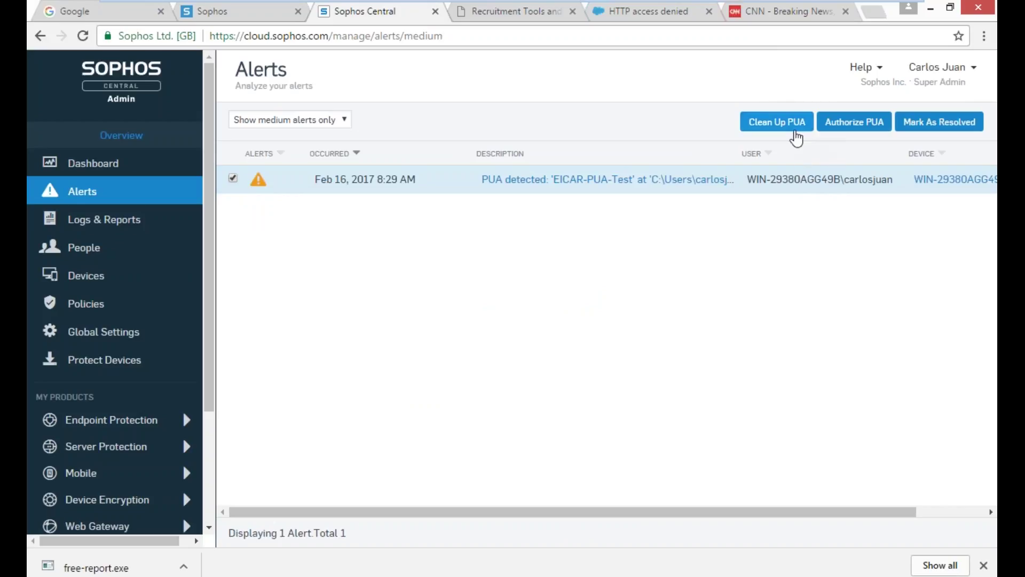
left_click(853, 123)
left_click(645, 239)
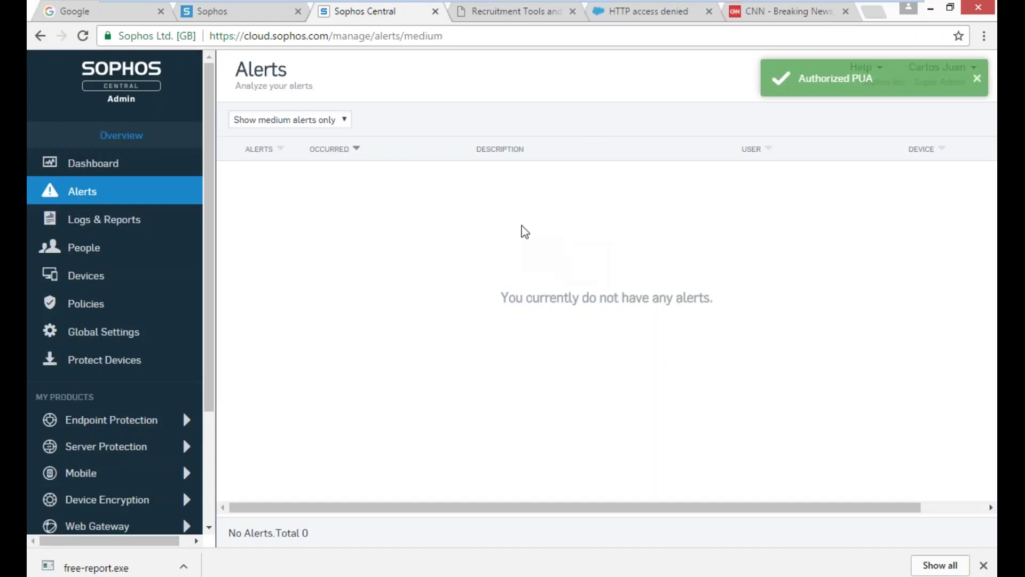
left_click(247, 14)
left_click(89, 142)
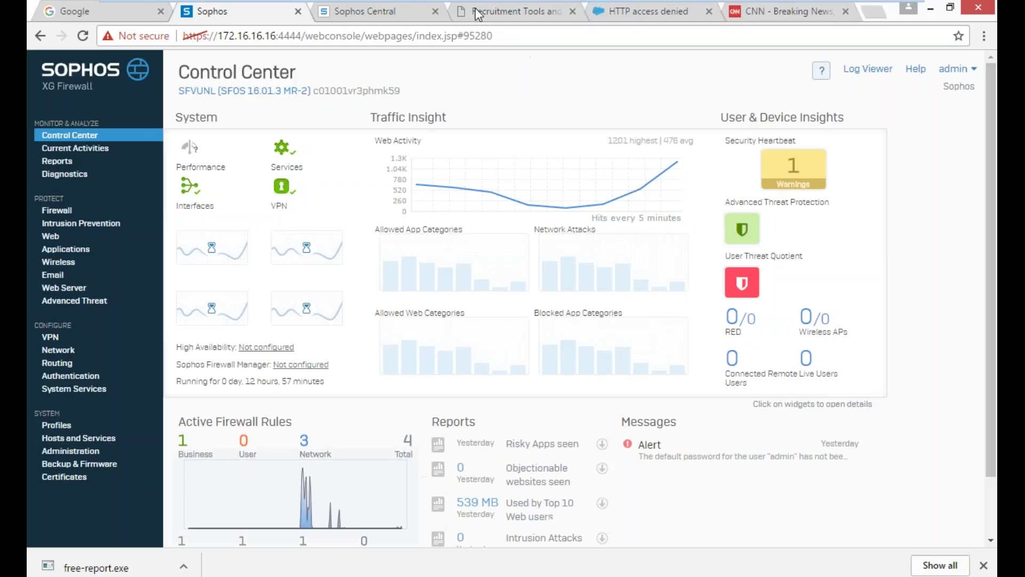
- Check the Sophos Central dashboard for alerts, then view the XG Control Center's Heartbeat status
left_click(375, 10)
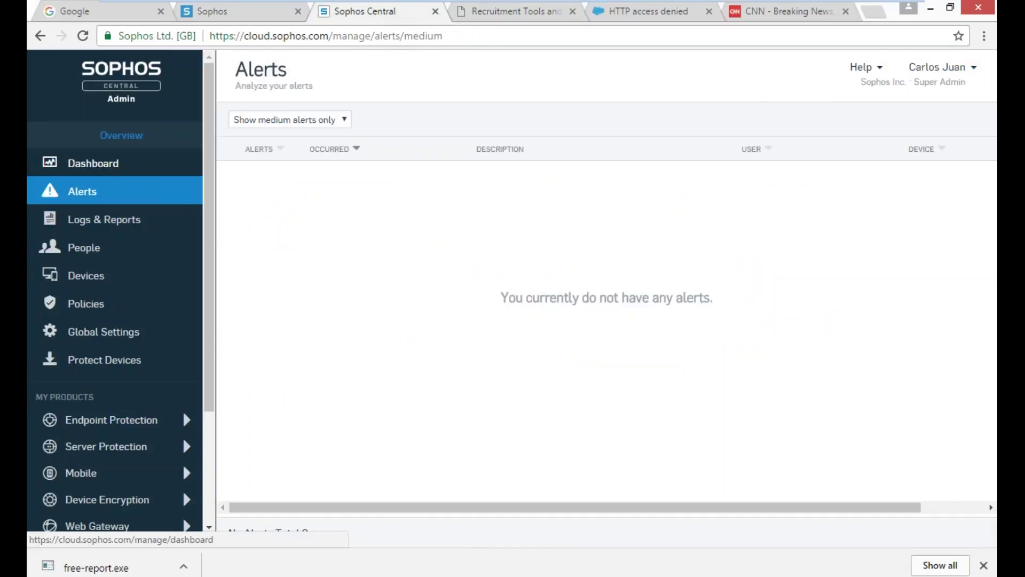
left_click(99, 166)
left_click(99, 167)
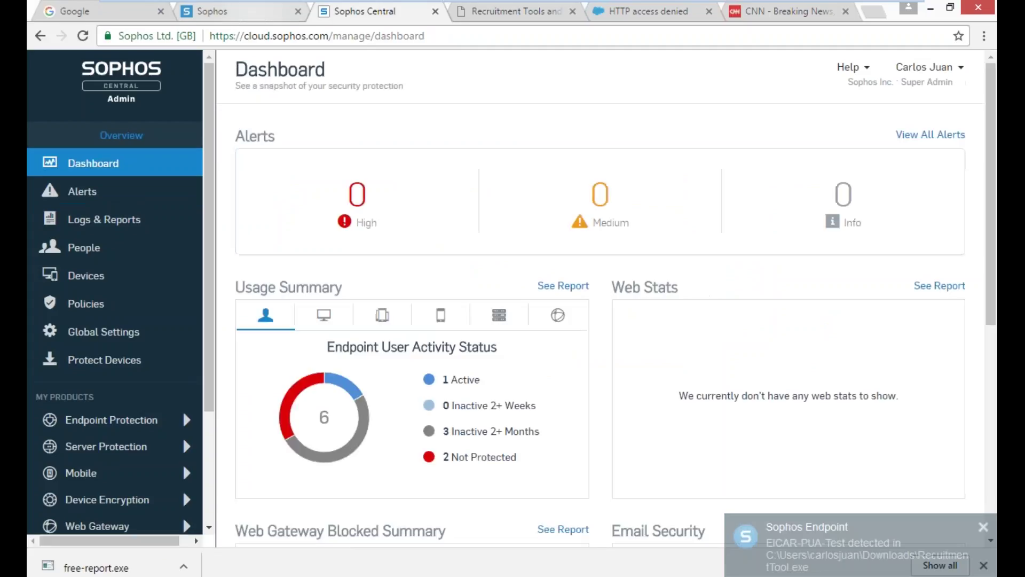
left_click(212, 11)
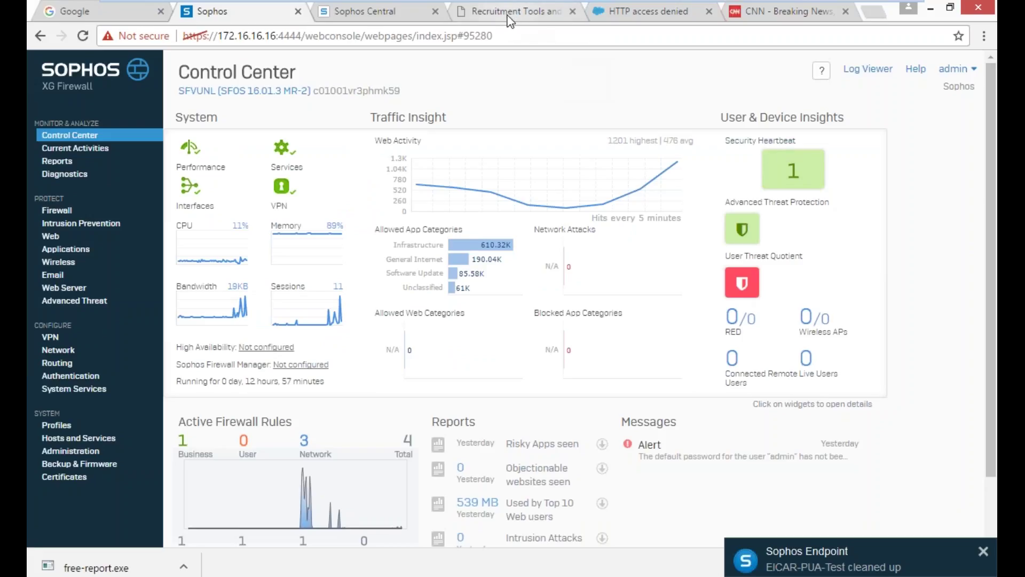
- Reload the blocked salesforce.com tab so it opens normally, then minimize Chrome
left_click(652, 15)
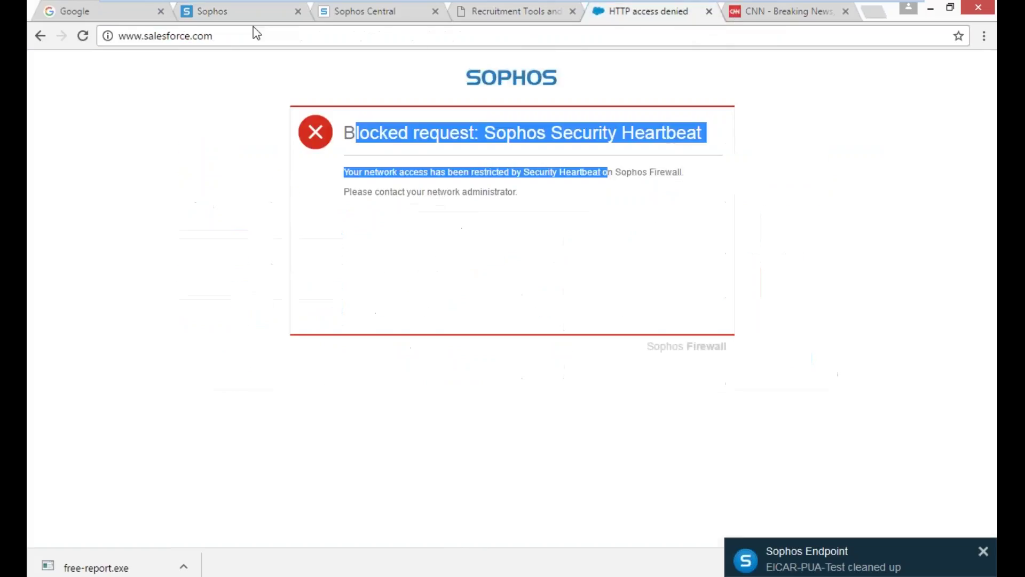
left_click(80, 36)
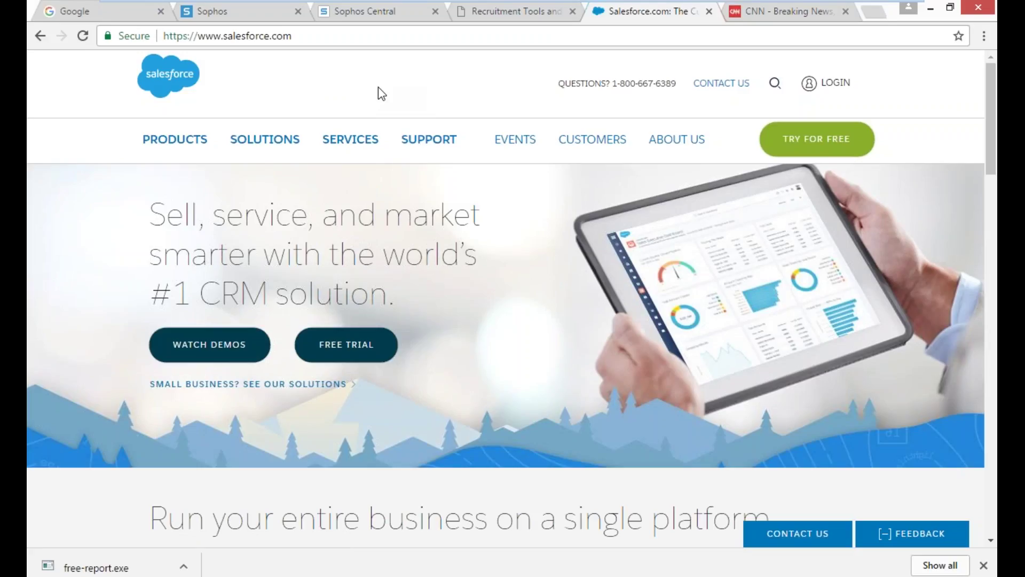
left_click(930, 9)
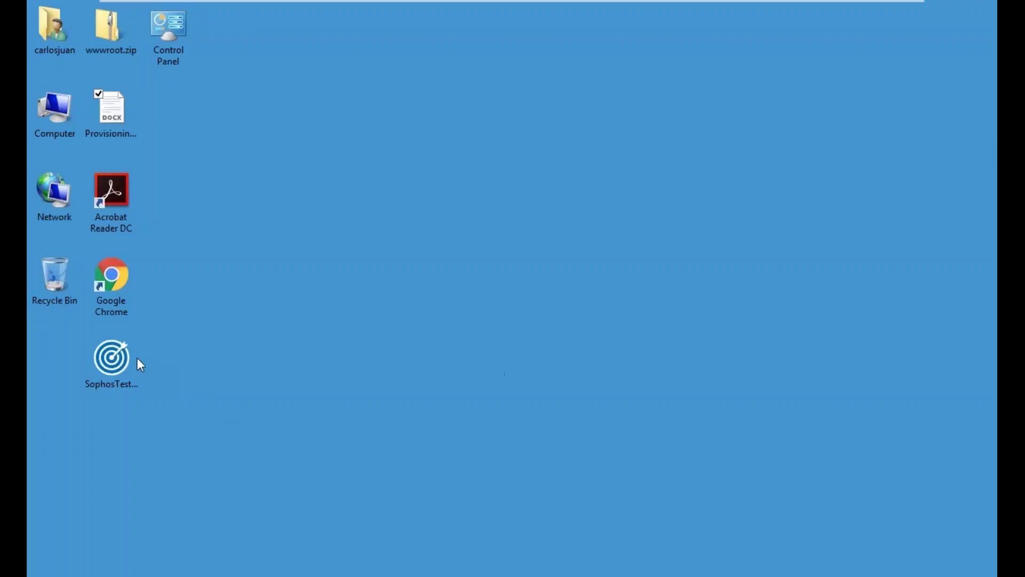
- Launch SophosTester.exe as administrator and dismiss its safety notice
left_click(118, 360)
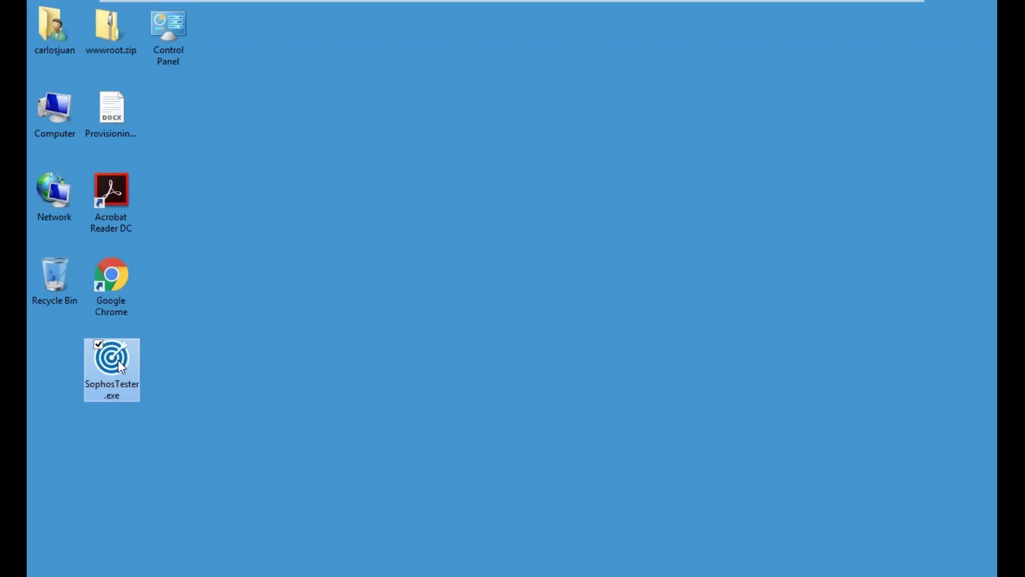
right_click(118, 360)
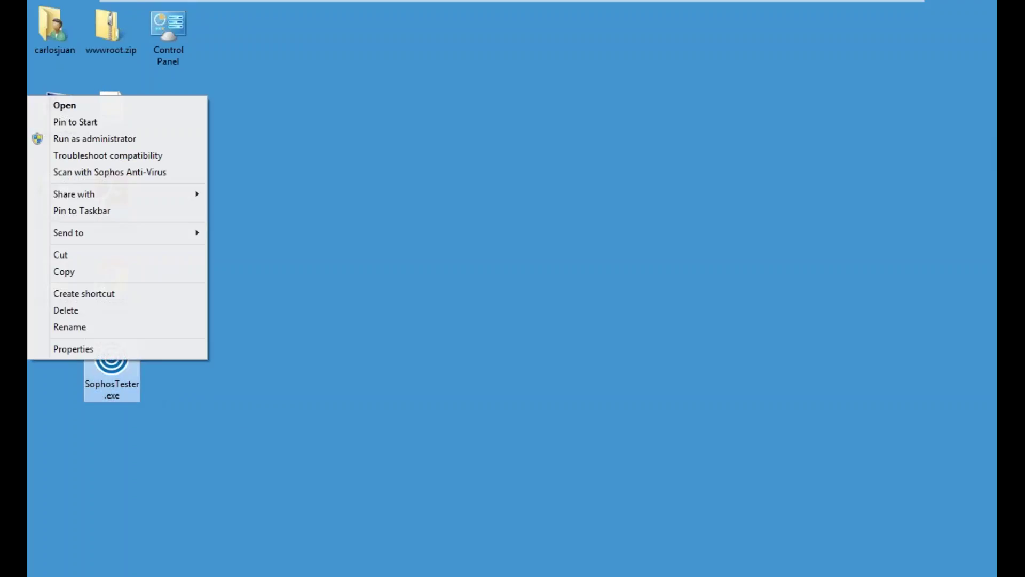
left_click(109, 140)
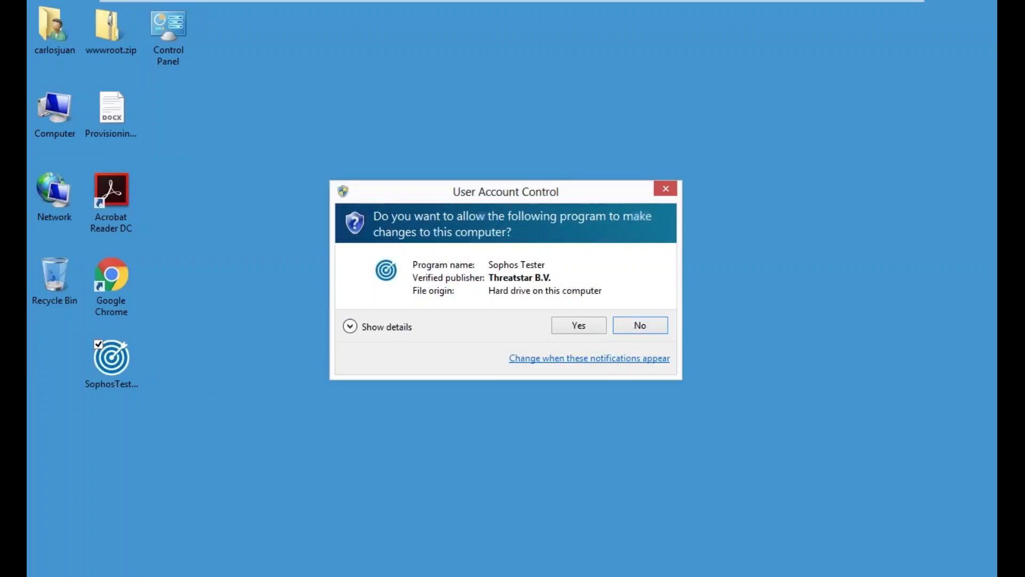
left_click(578, 325)
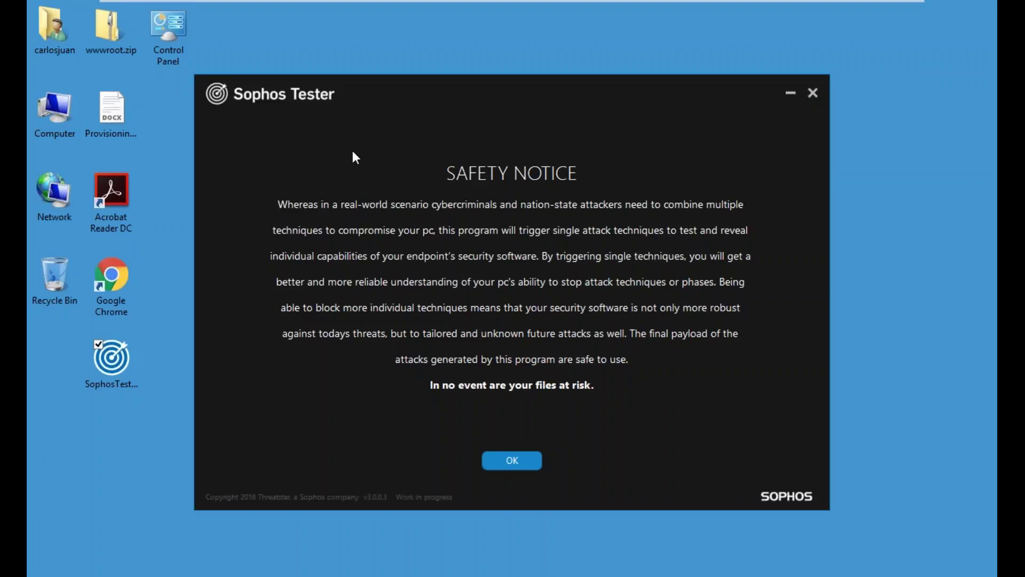
left_click(510, 469)
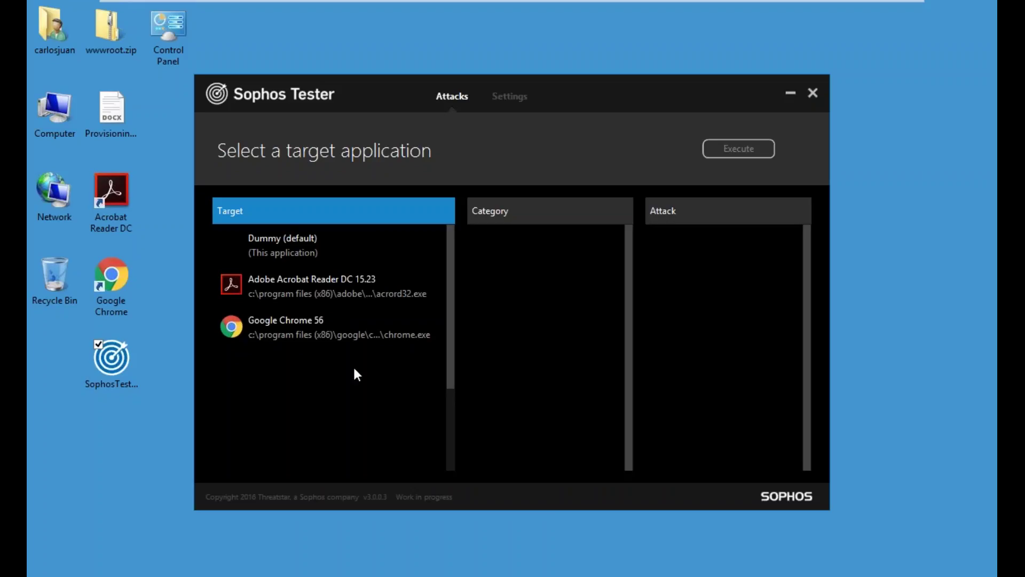
- Run the Locky ransomware test against Adobe Acrobat Reader DC, then minimize the tester
left_click(299, 339)
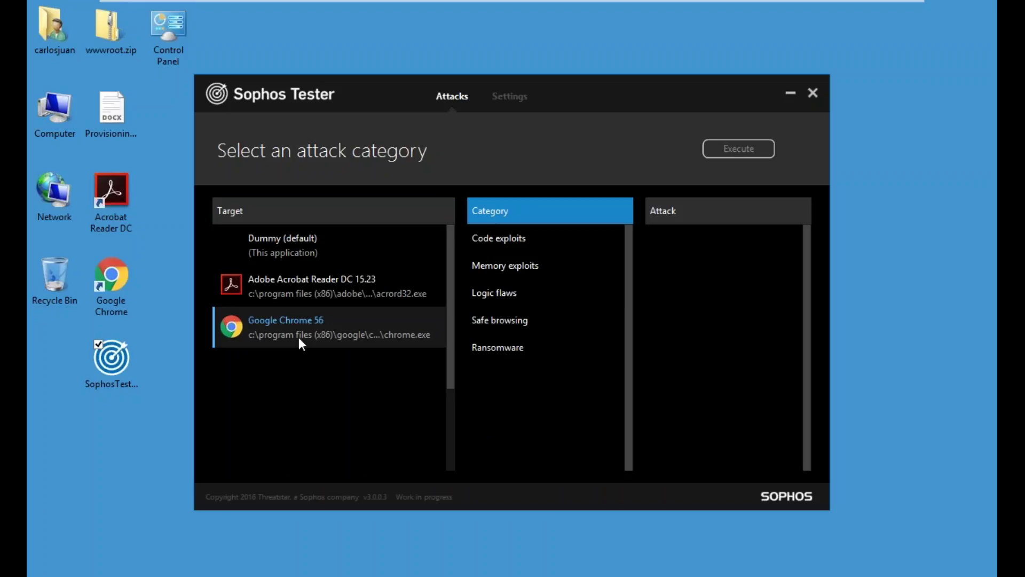
left_click(283, 288)
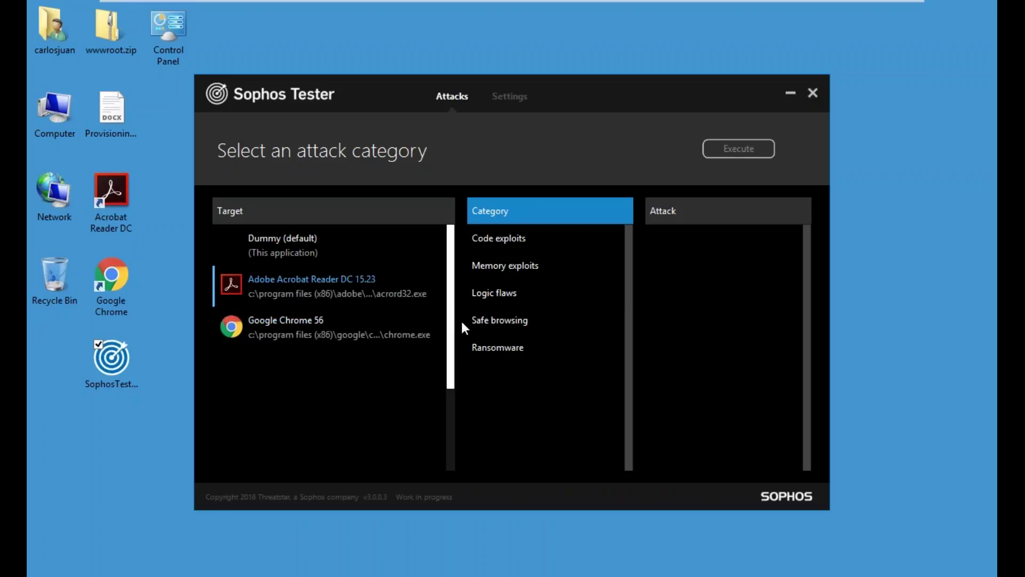
left_click(498, 349)
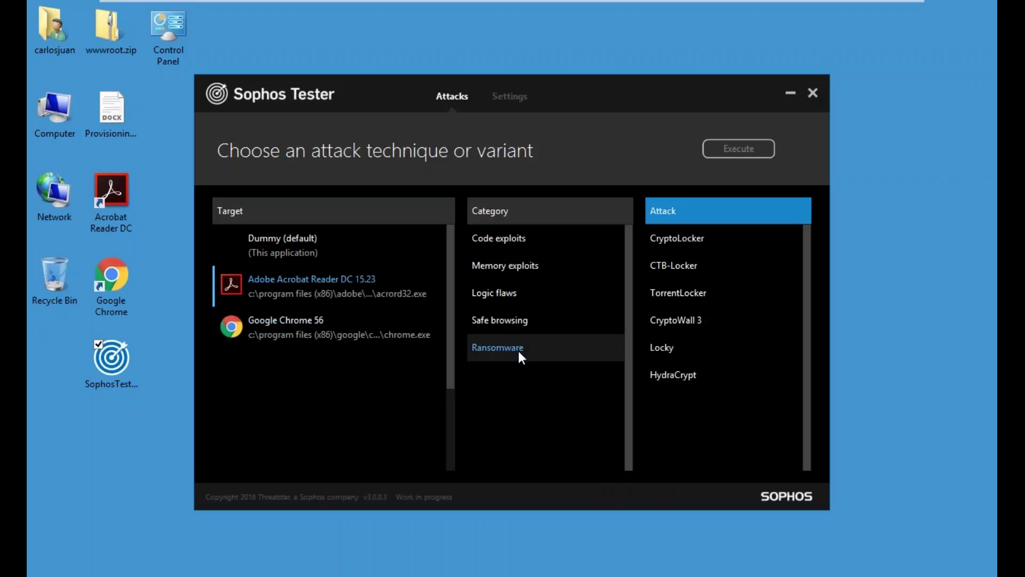
left_click(661, 347)
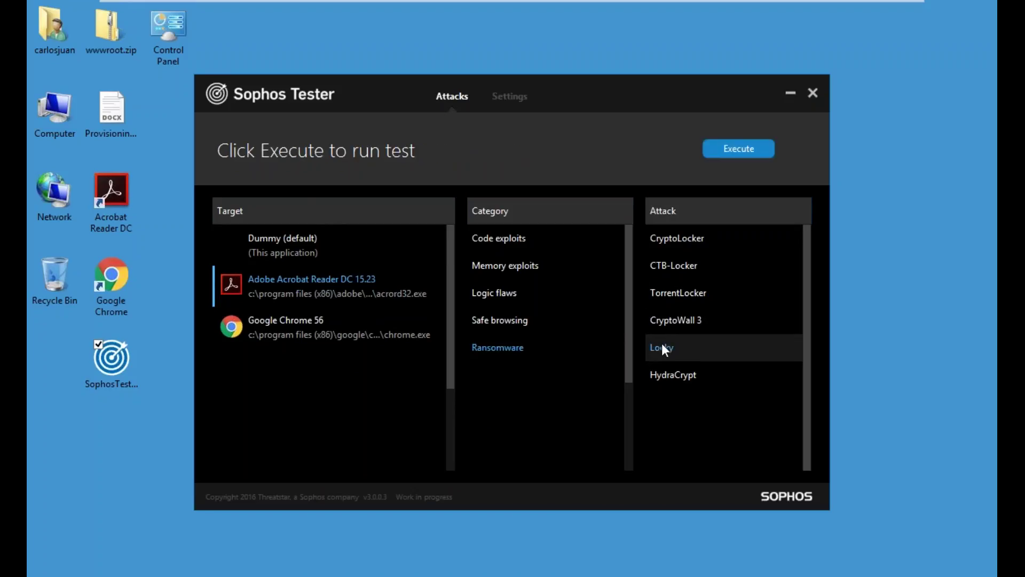
left_click(753, 150)
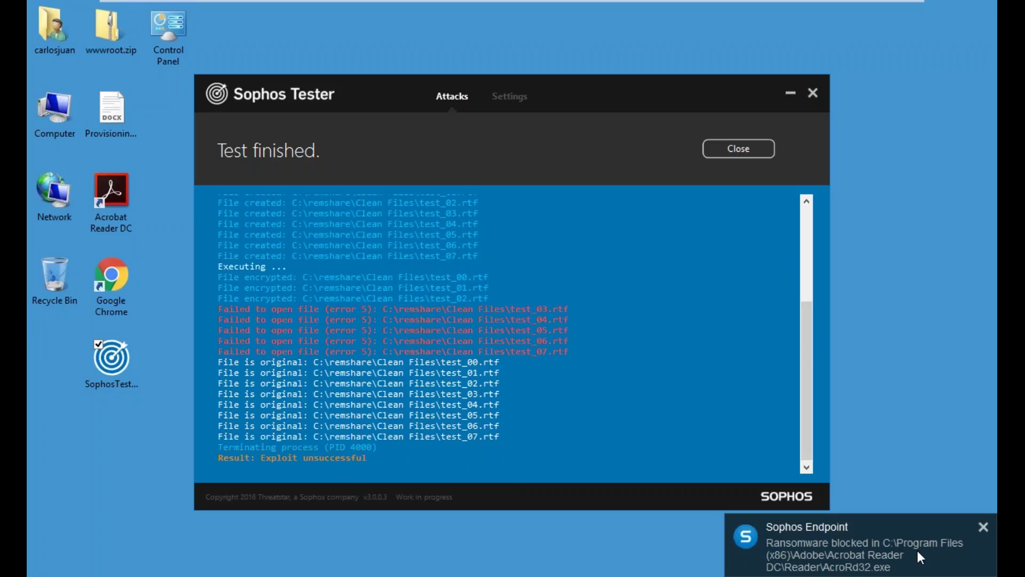
left_click(790, 97)
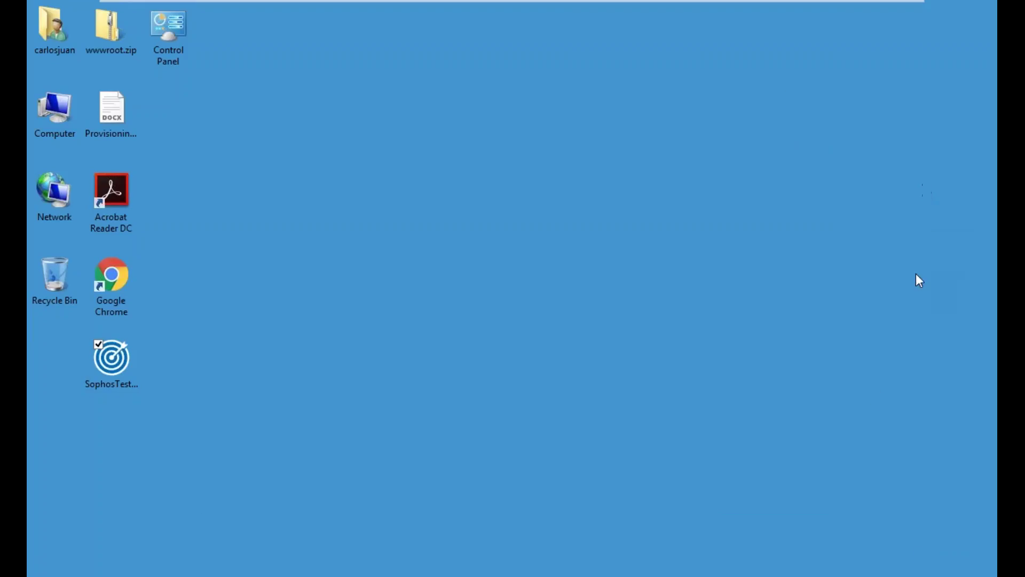
- Restore Chrome and reload the Sophos Central dashboard to reveal the new High alert
left_click(318, 575)
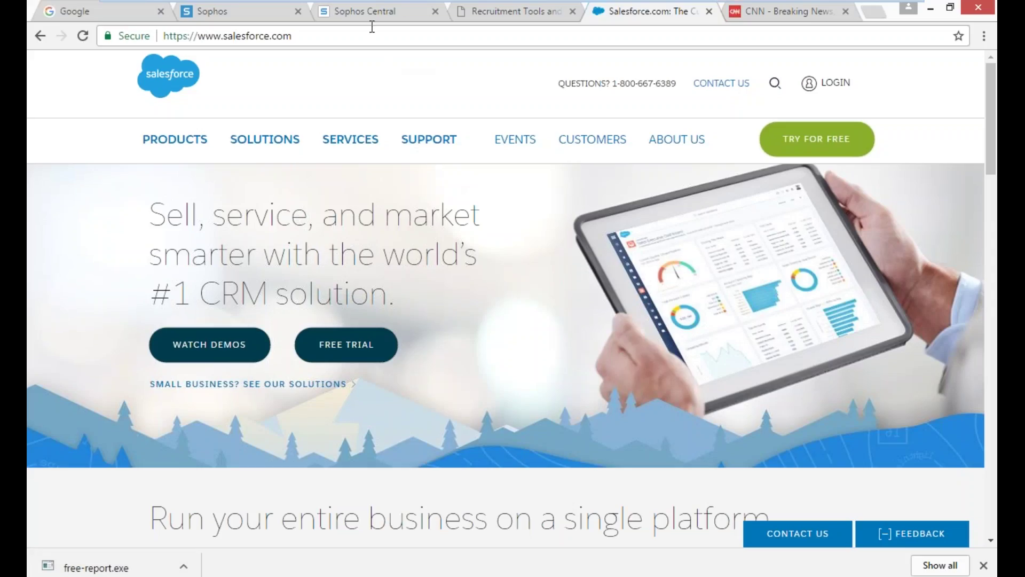
left_click(362, 9)
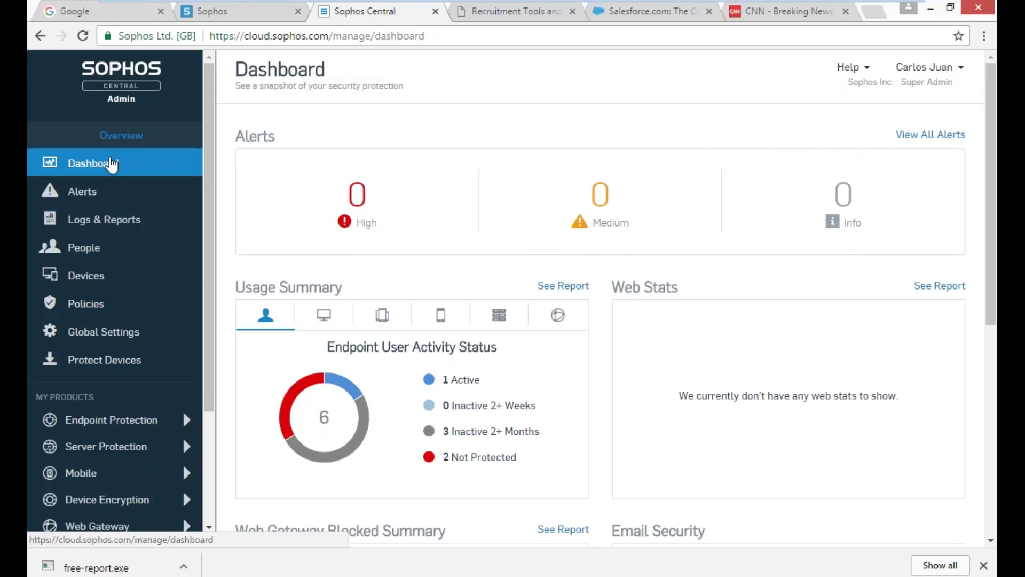
left_click(85, 36)
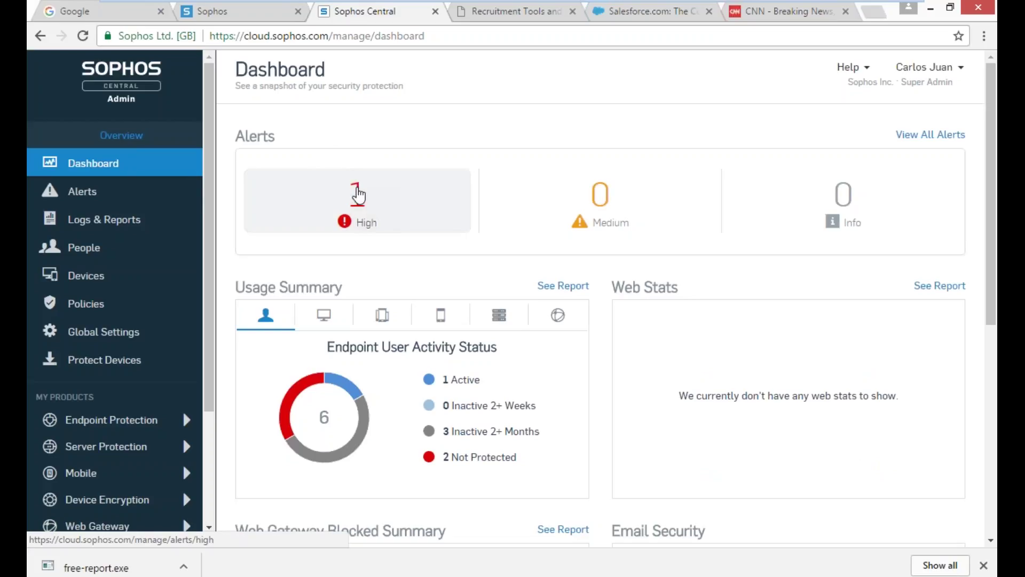
- Open the High alerts list, reloading the CNN tab along the way
left_click(357, 195)
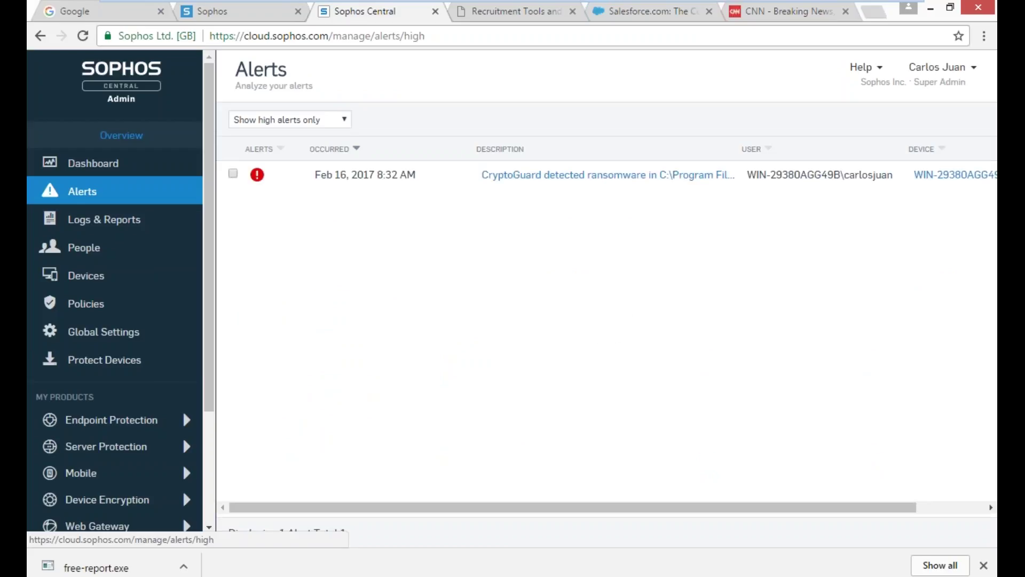
left_click(754, 13)
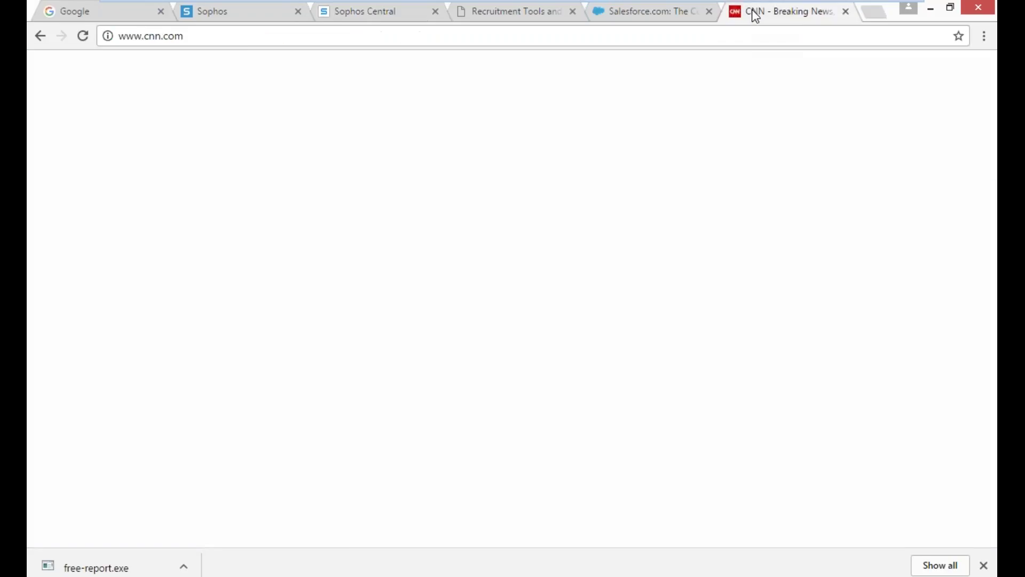
left_click(83, 36)
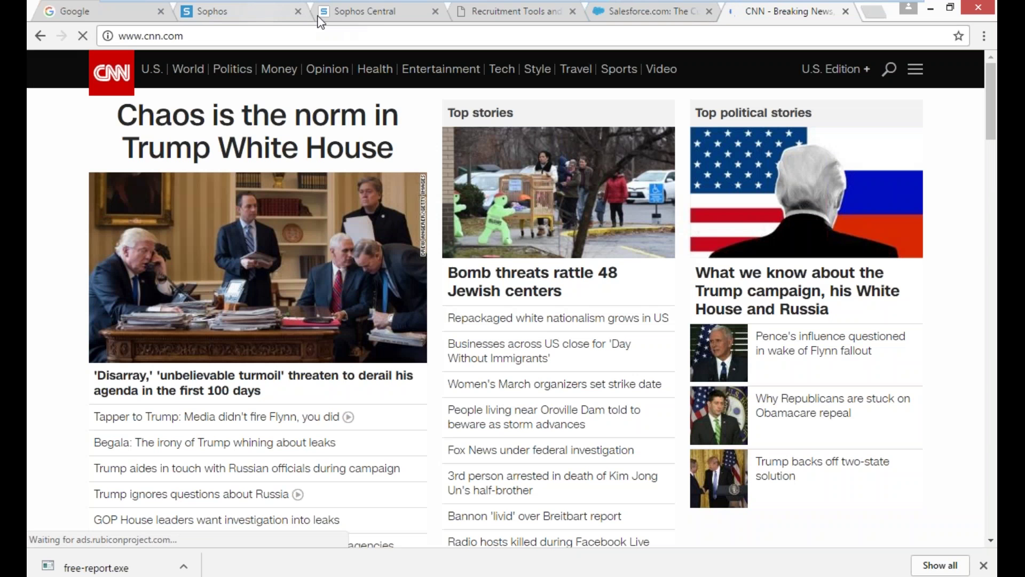
left_click(321, 16)
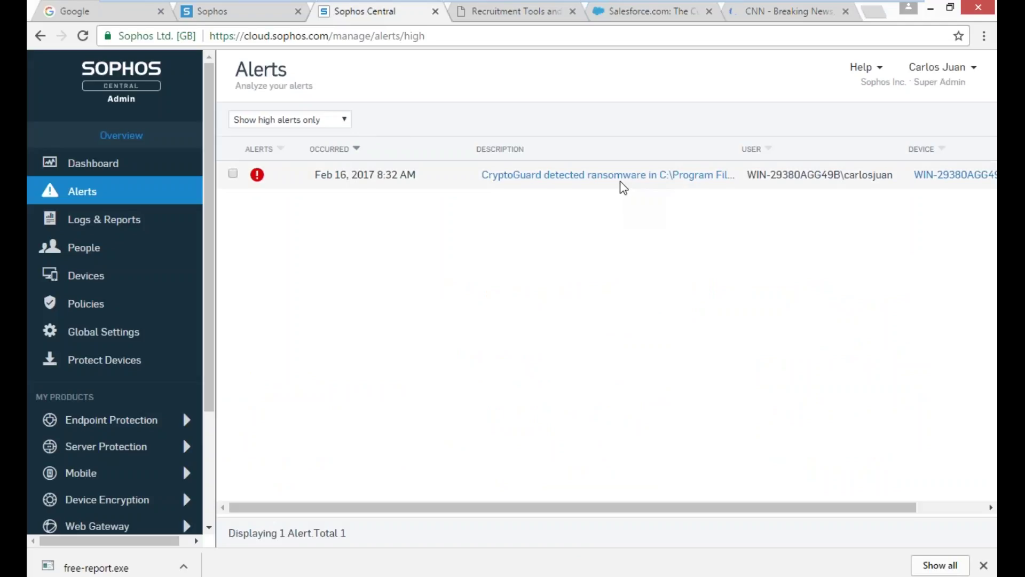
- Select the CryptoGuard ransomware alert, then open Endpoint Protection's Root Cause Analysis cases
left_click(234, 174)
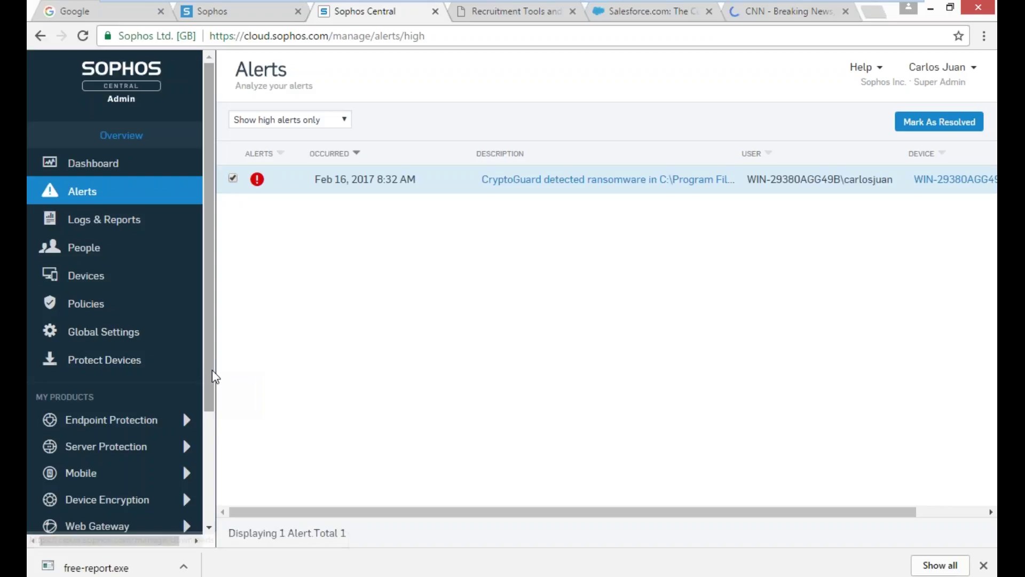
left_click_drag(212, 369, 212, 381)
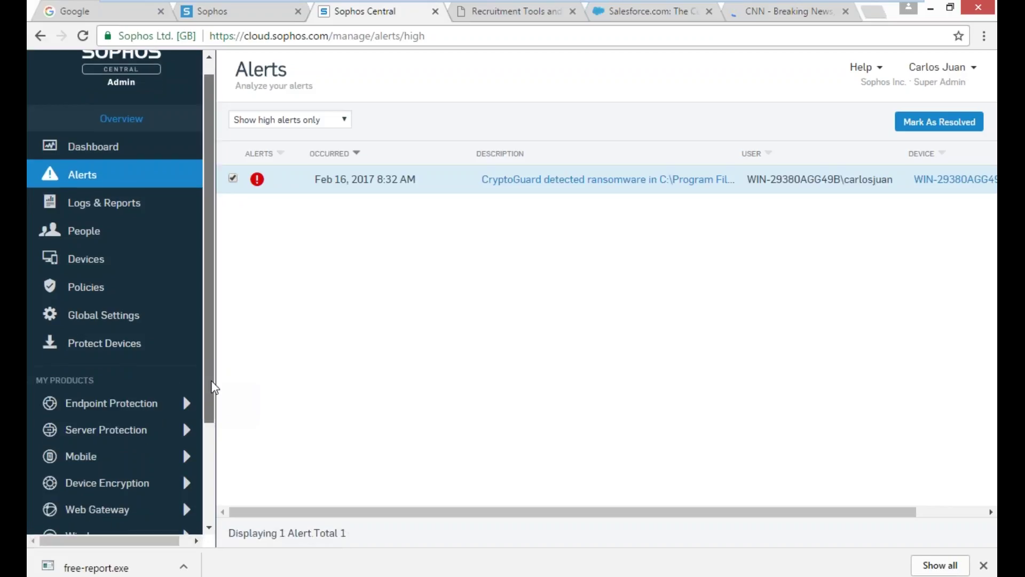
left_click_drag(211, 388, 211, 401)
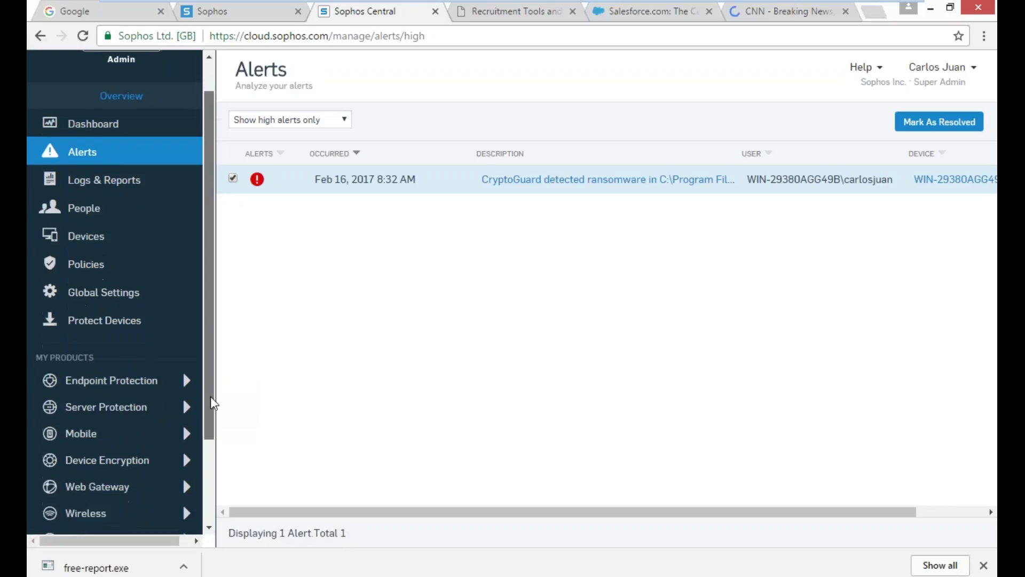
left_click(111, 377)
left_click(133, 250)
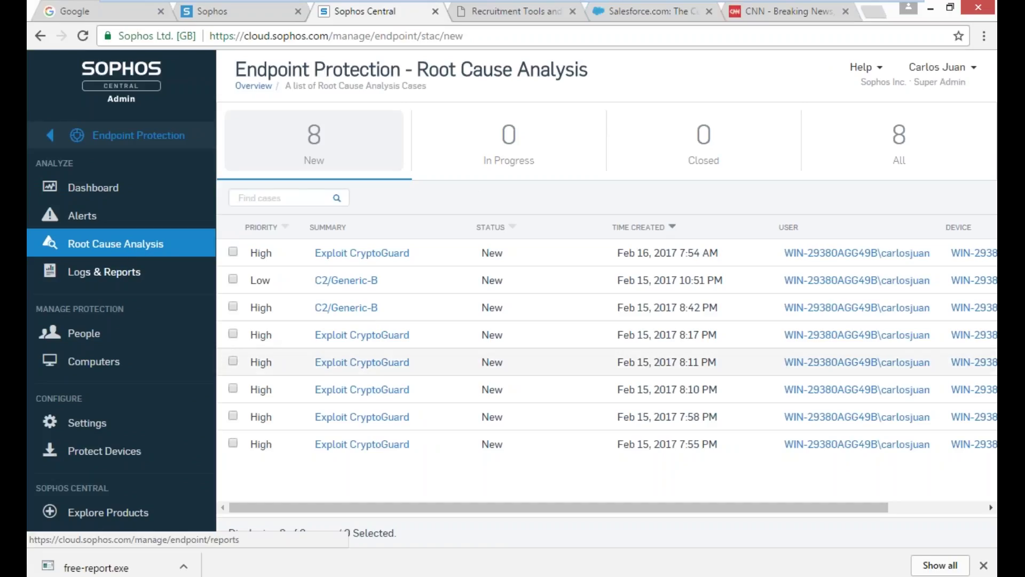
- Open the Feb 15, 8:17 PM Exploit CryptoGuard case and switch to its Visualize graph
left_click(355, 336)
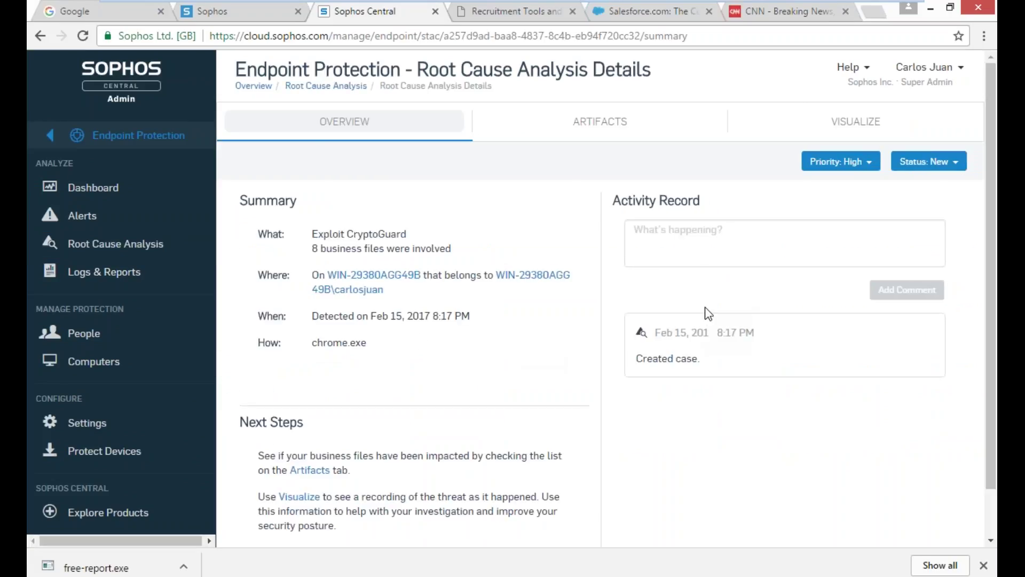
left_click(836, 123)
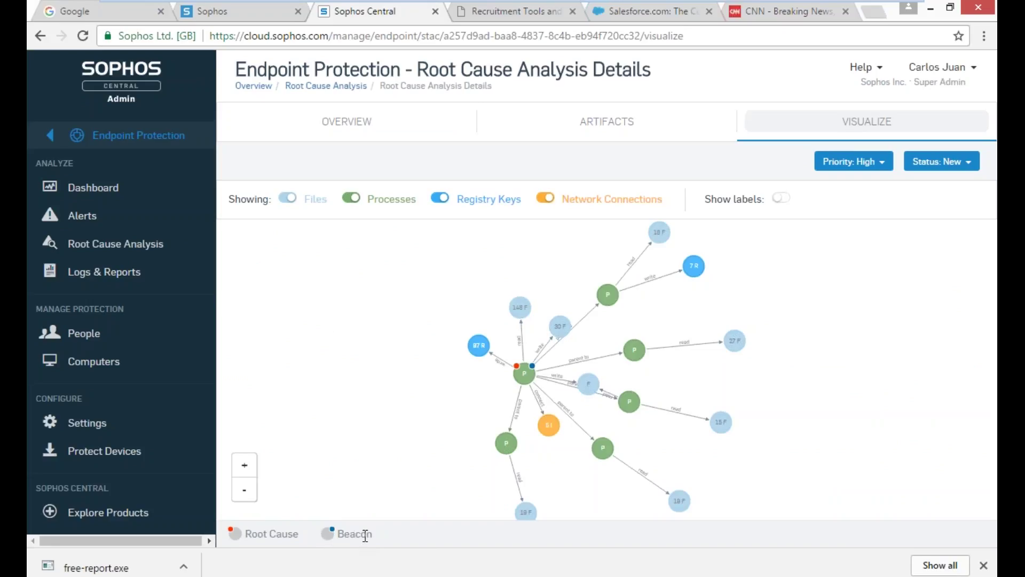
- Inspect the graph's 87-registry-key node, network connection and upper file node details
left_click(479, 347)
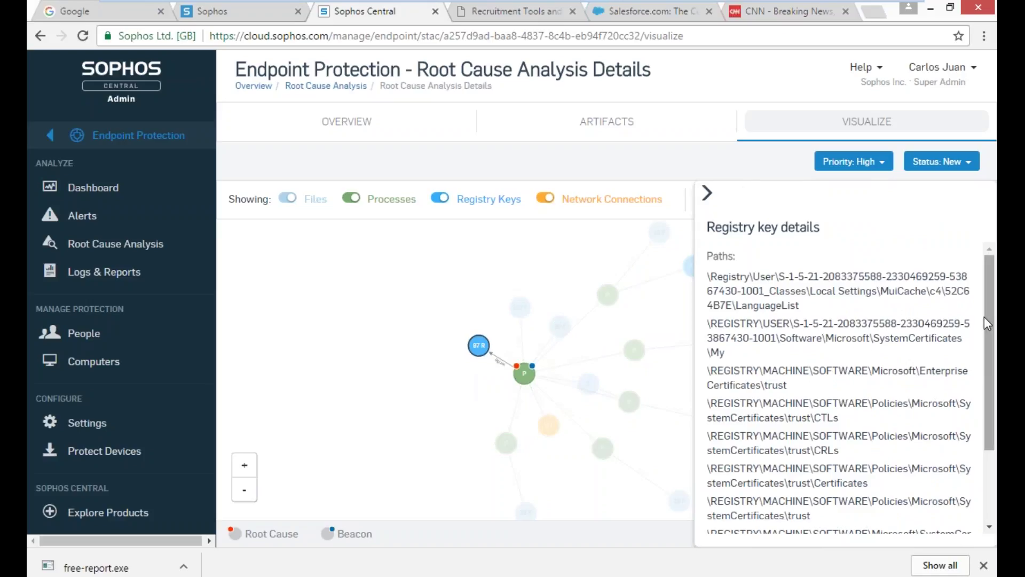
scroll(995, 355, "down", 1)
scroll(996, 355, "down", 1)
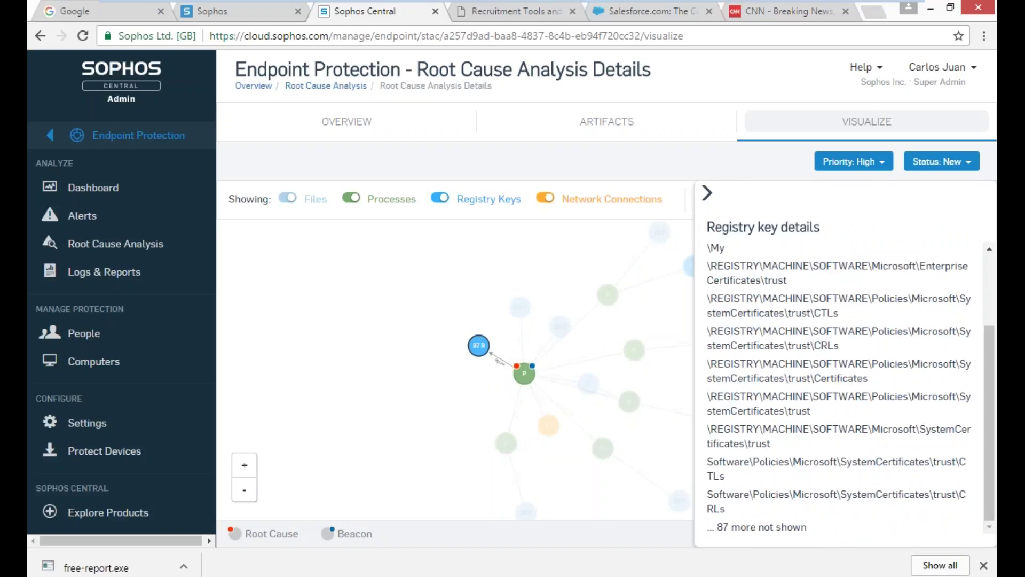
left_click(707, 193)
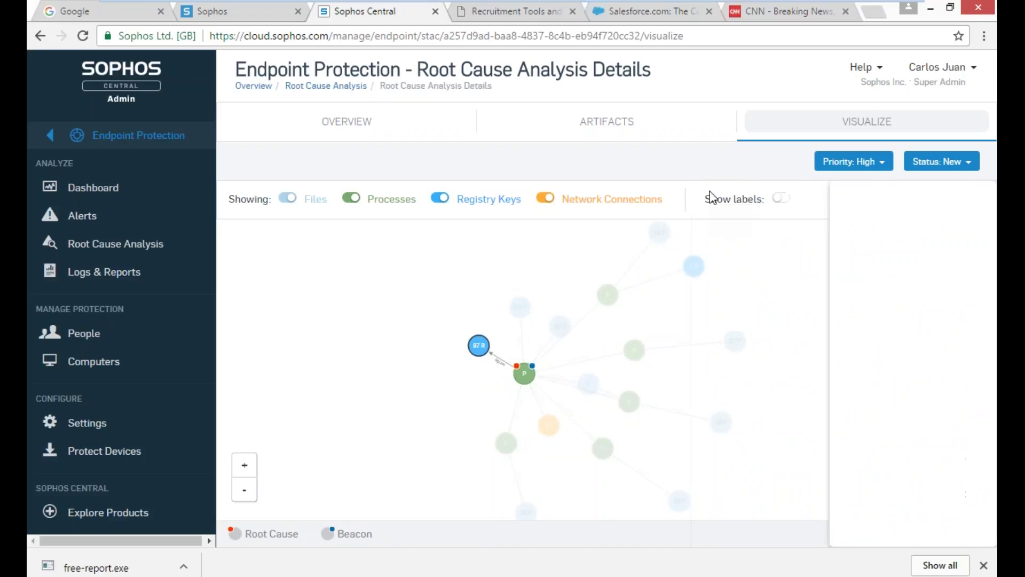
left_click(548, 425)
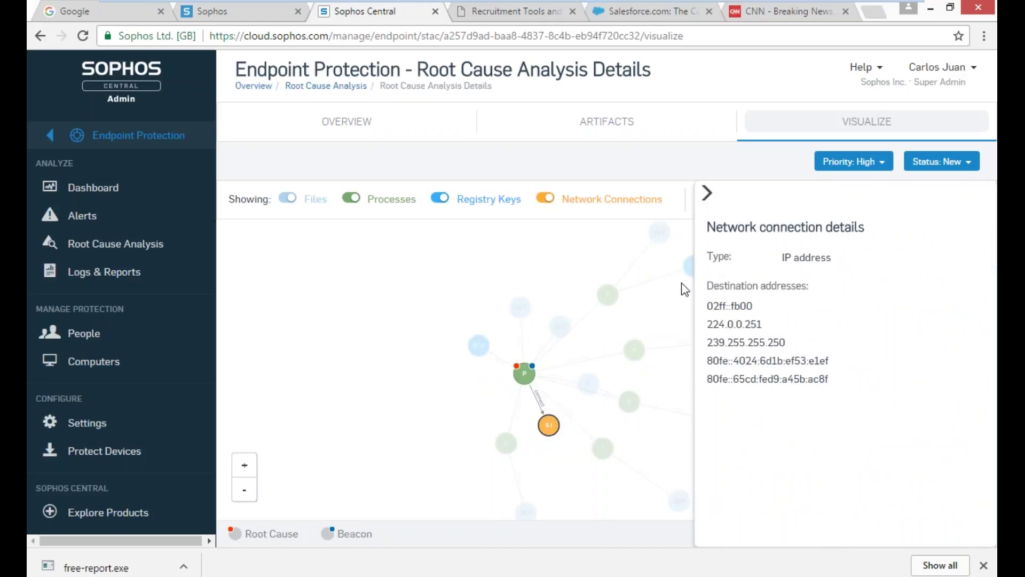
left_click(460, 275)
left_click(516, 305)
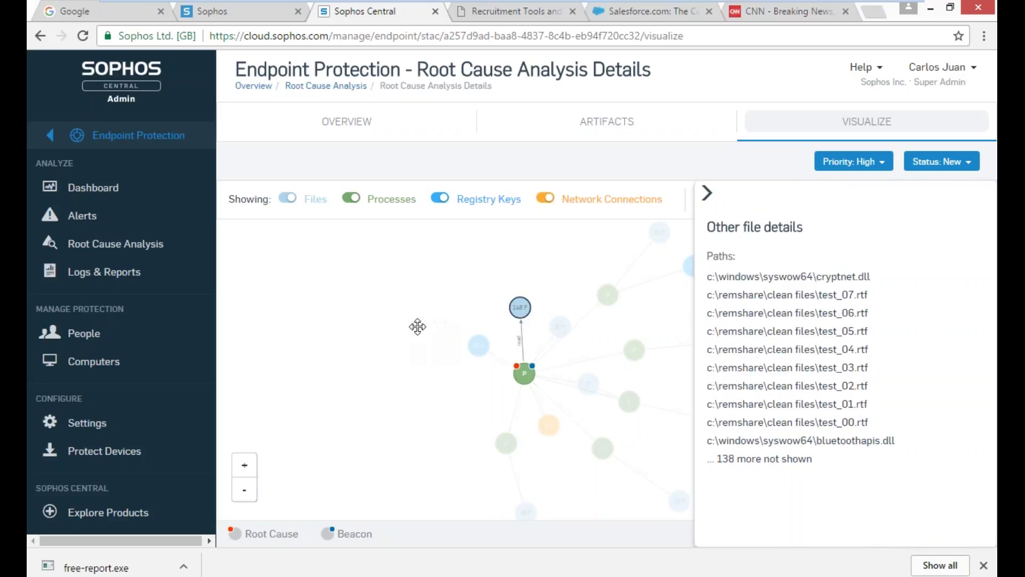
left_click(397, 322)
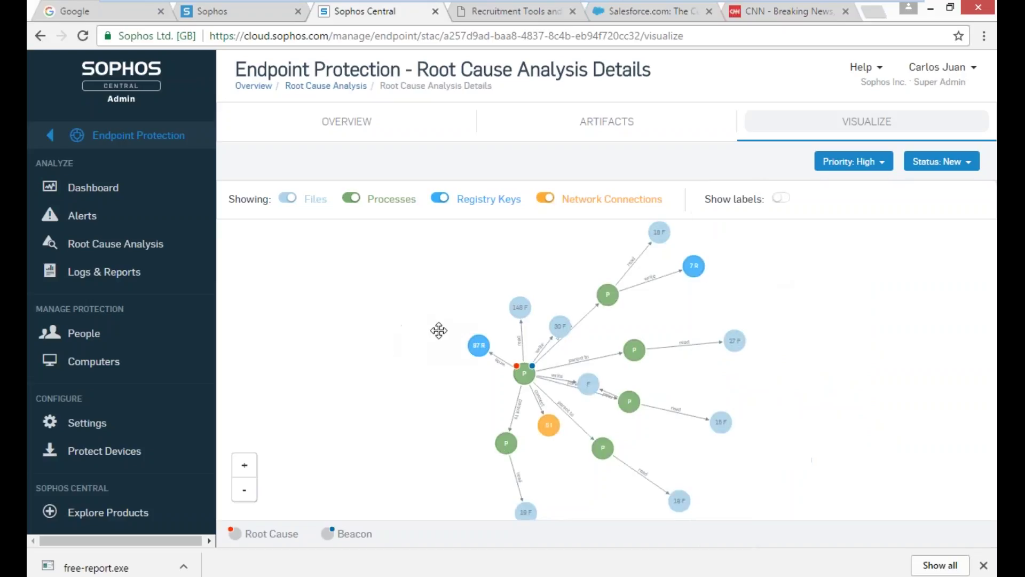
- Inspect the 30 F and 18 F file nodes, chrome.exe process, 7R registry keys and settings.dat file
left_click(562, 333)
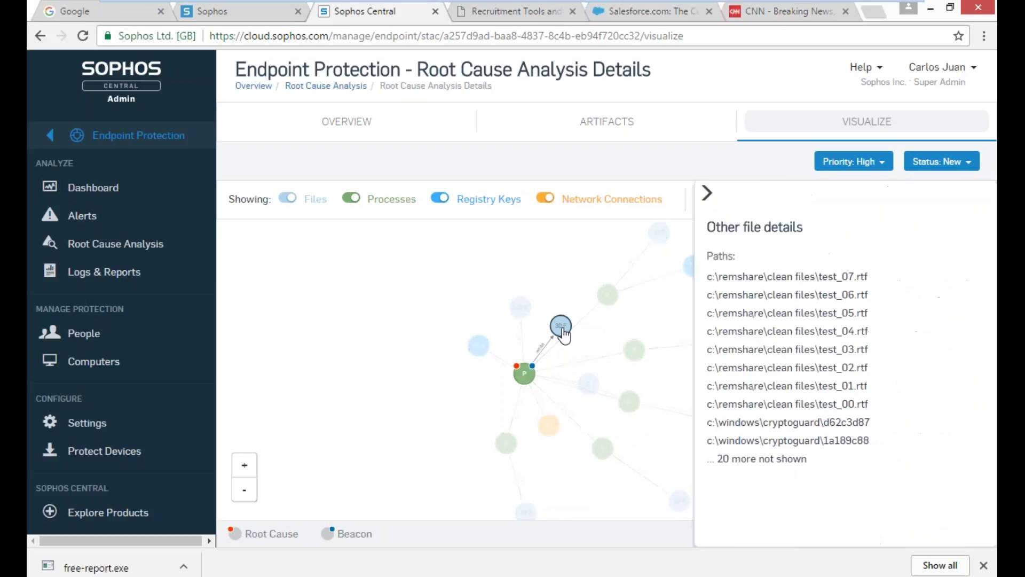
left_click(562, 333)
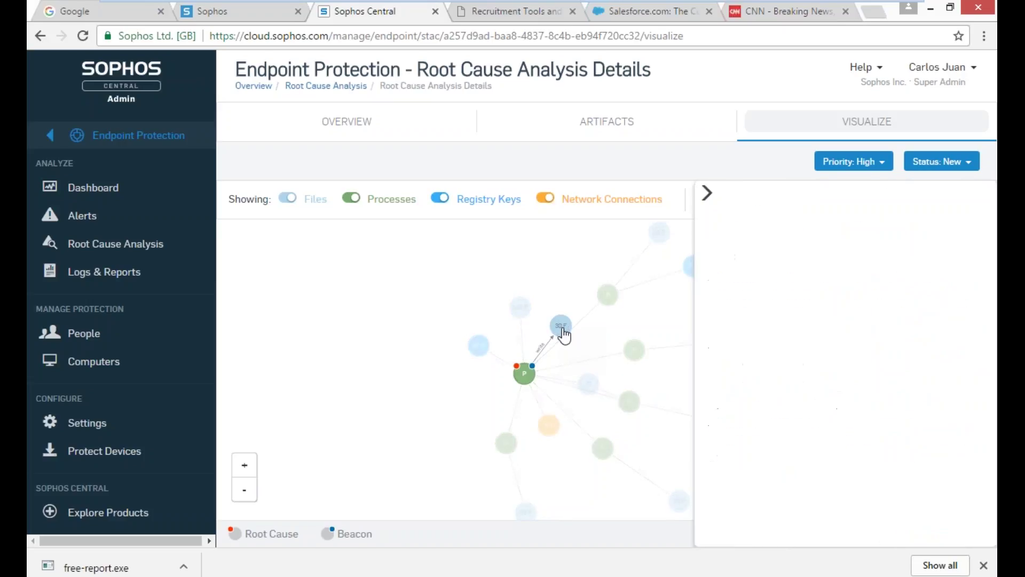
left_click(608, 297)
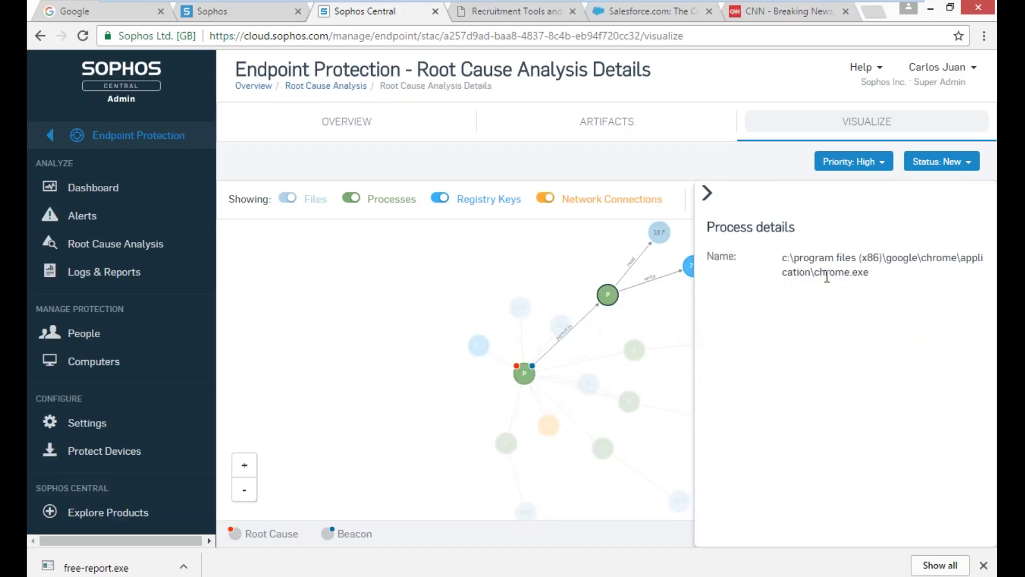
left_click(590, 274)
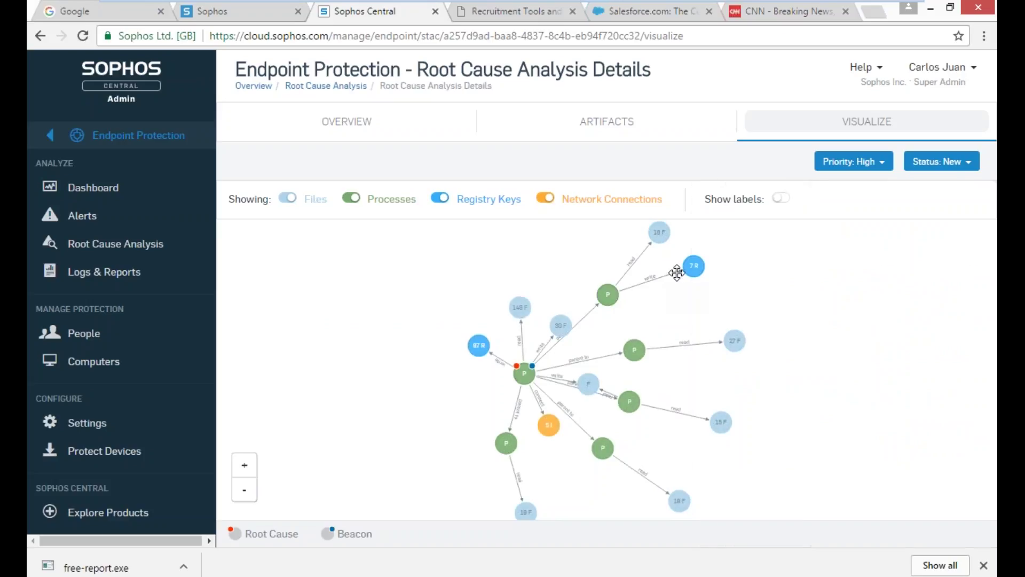
left_click(696, 274)
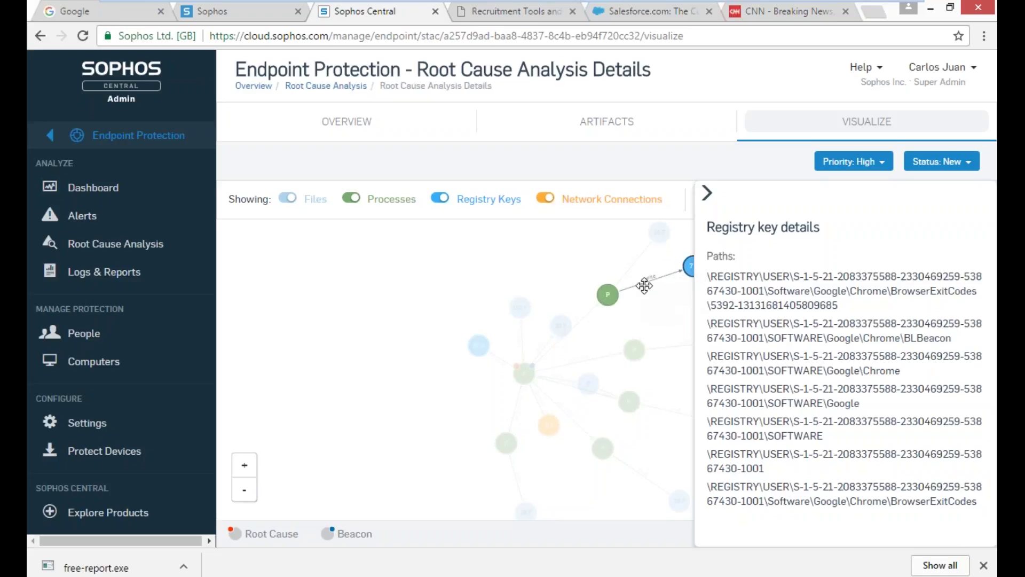
left_click(659, 233)
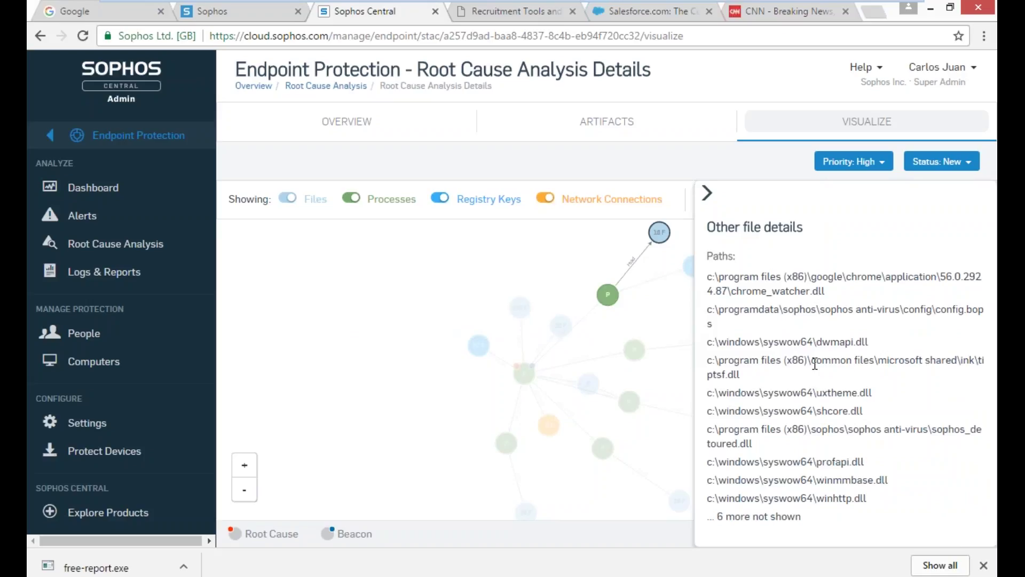
left_click(400, 359)
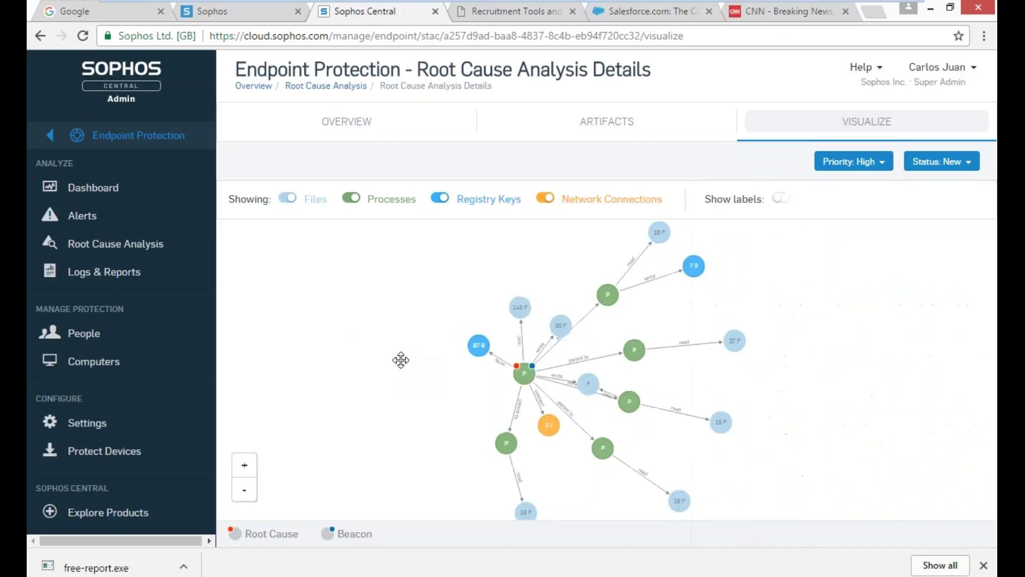
left_click(589, 385)
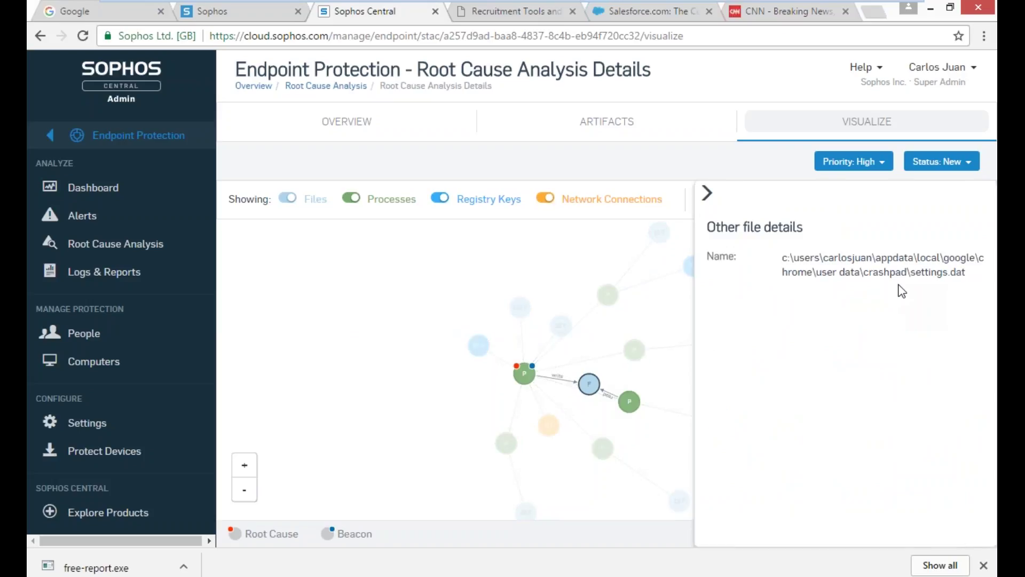
left_click(687, 308)
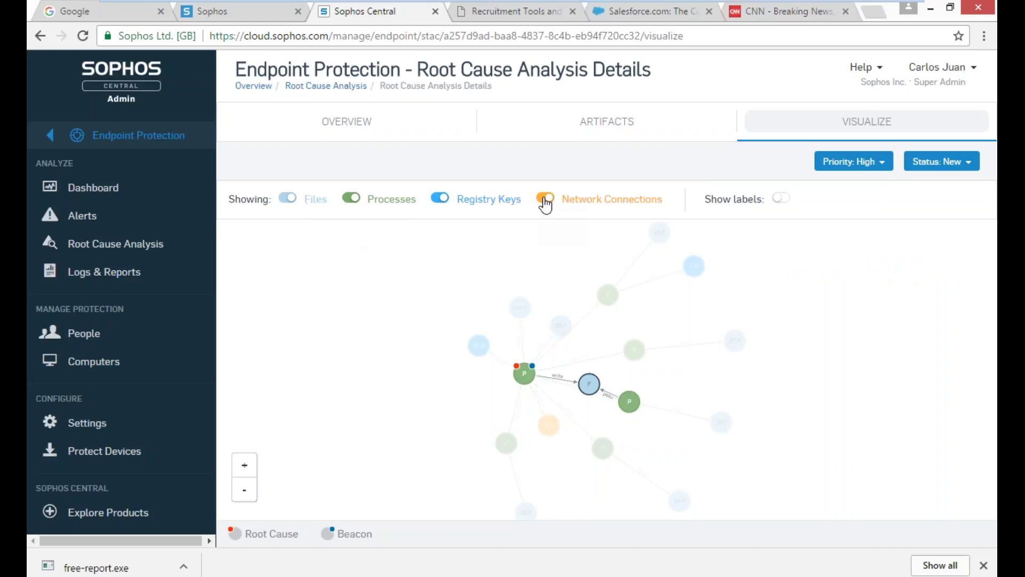
- Filter the root cause graph to Files and Network Connections only, hiding Registry Keys and Processes
left_click(440, 198)
left_click(353, 200)
left_click(289, 201)
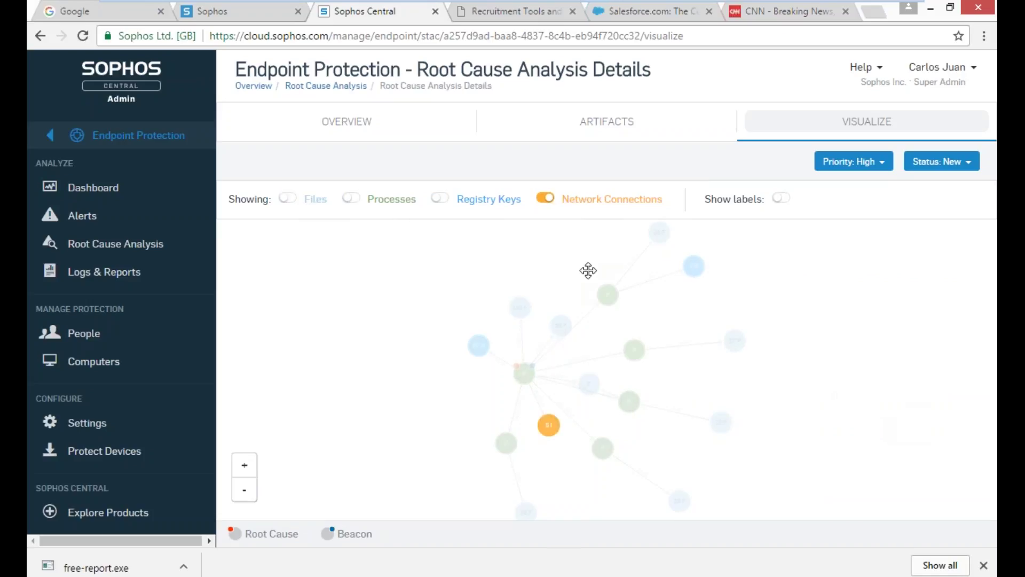
left_click(517, 197)
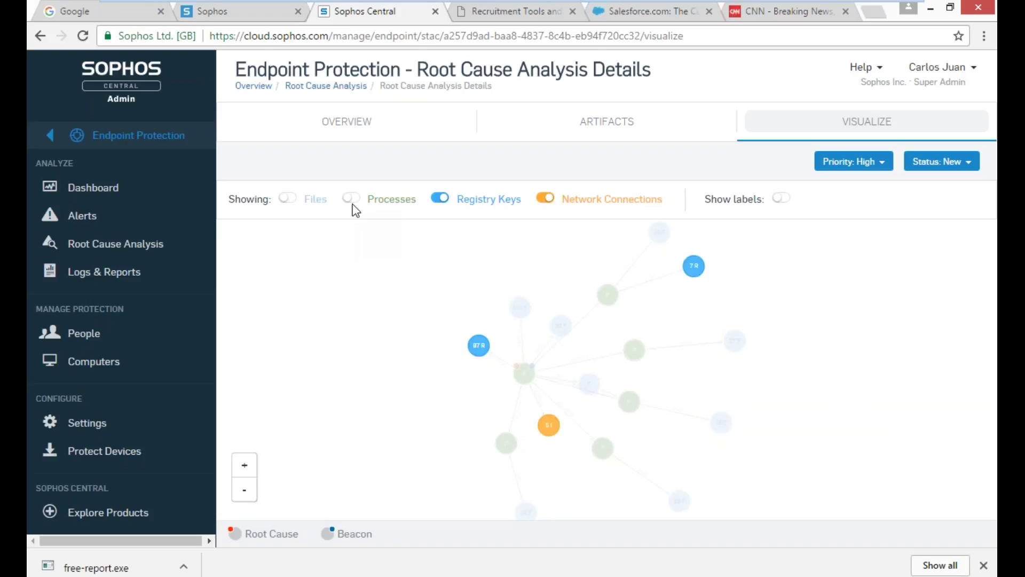
left_click(352, 202)
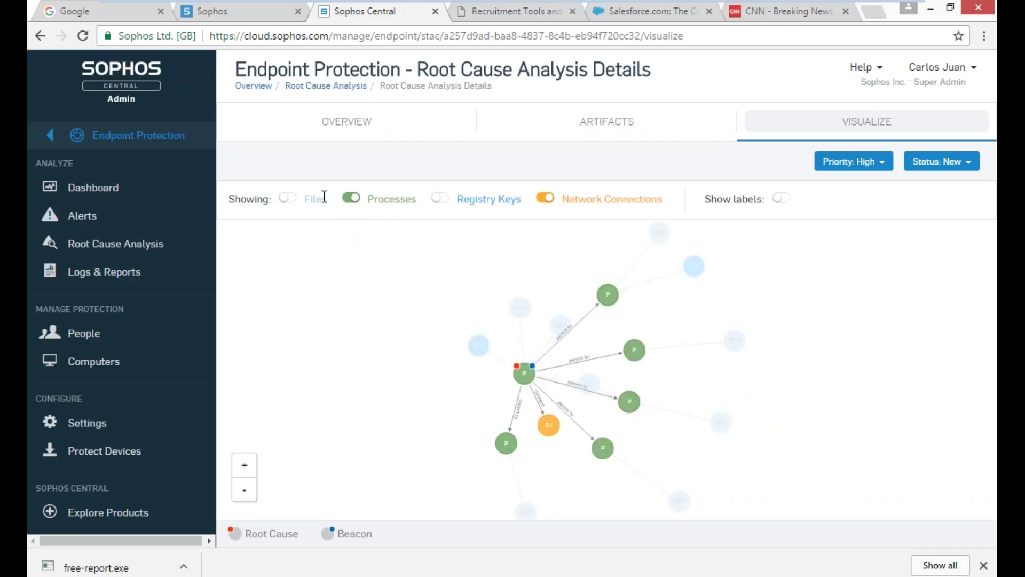
left_click(350, 200)
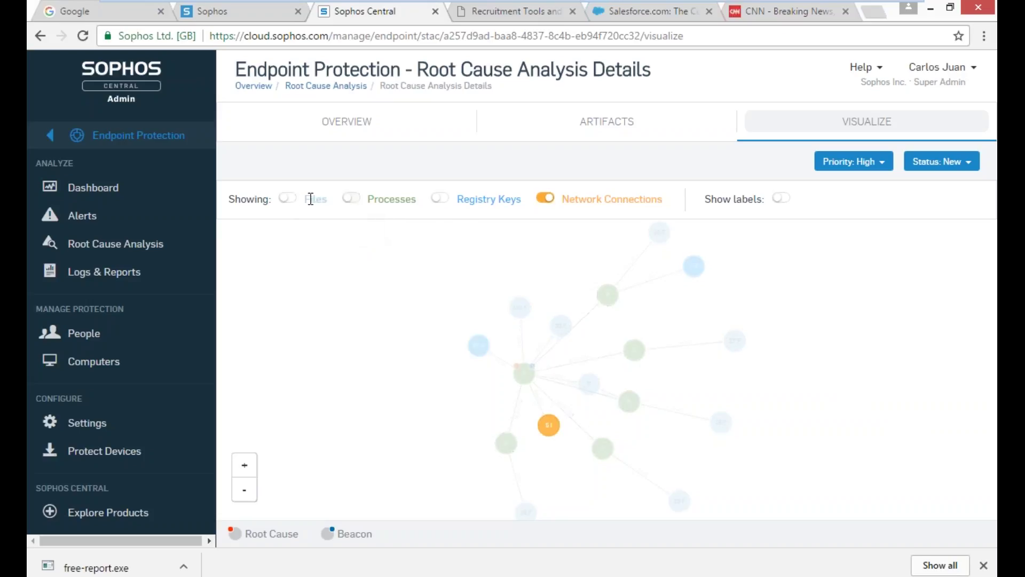
left_click(287, 199)
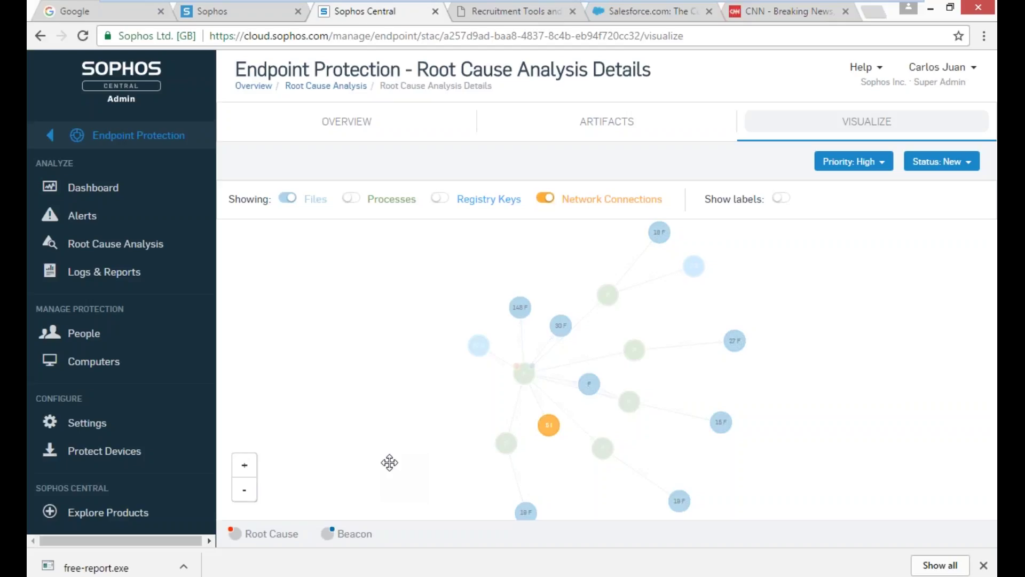
- Return to the Sophos Central dashboard and open Policies, listing Recursos Humanos, Home Policy and Base Policy
left_click(56, 138)
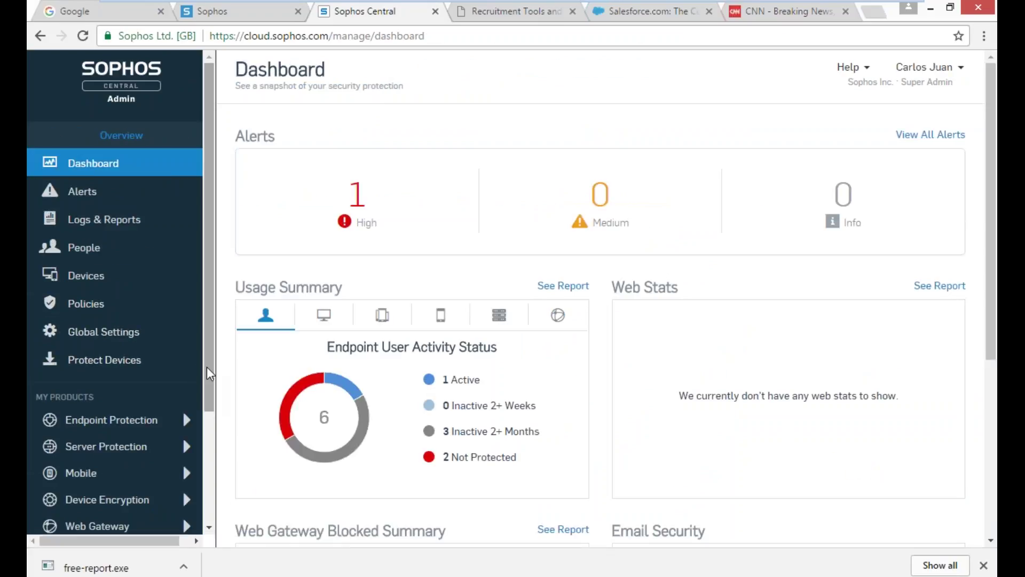
left_click(93, 313)
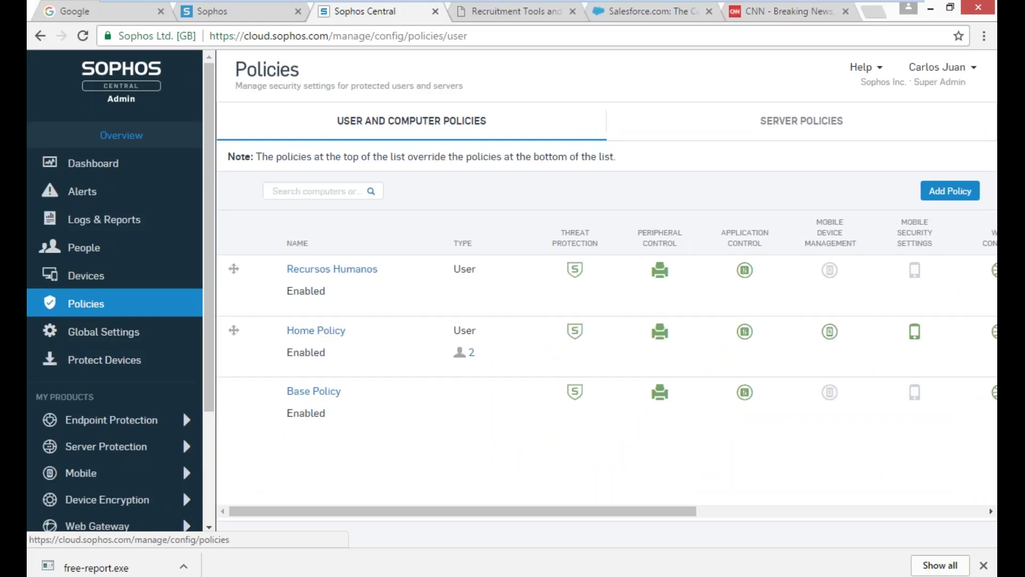
- Open Home Policy, check its enabled status, and view its Threat Protection section
left_click(337, 332)
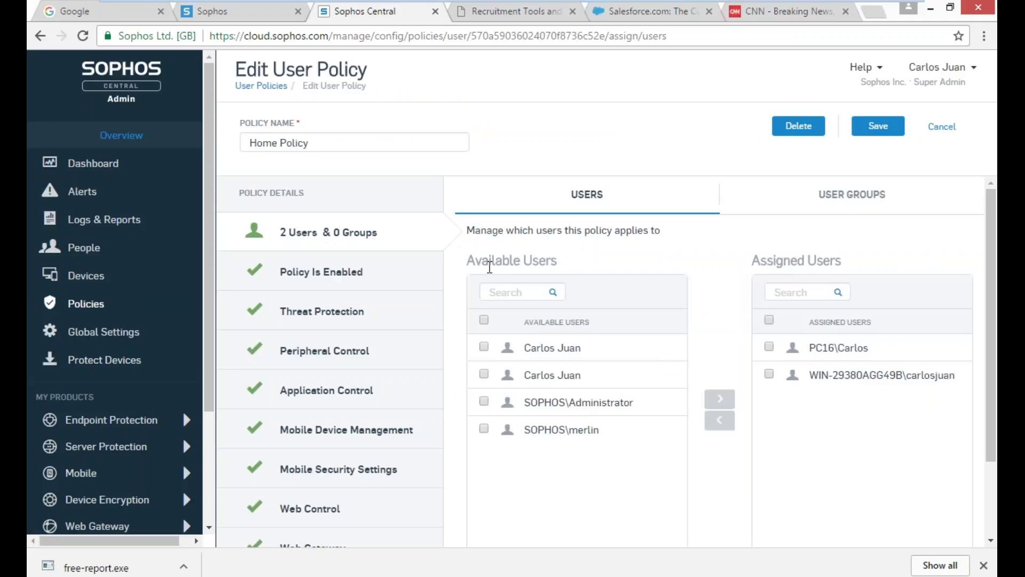
left_click(323, 272)
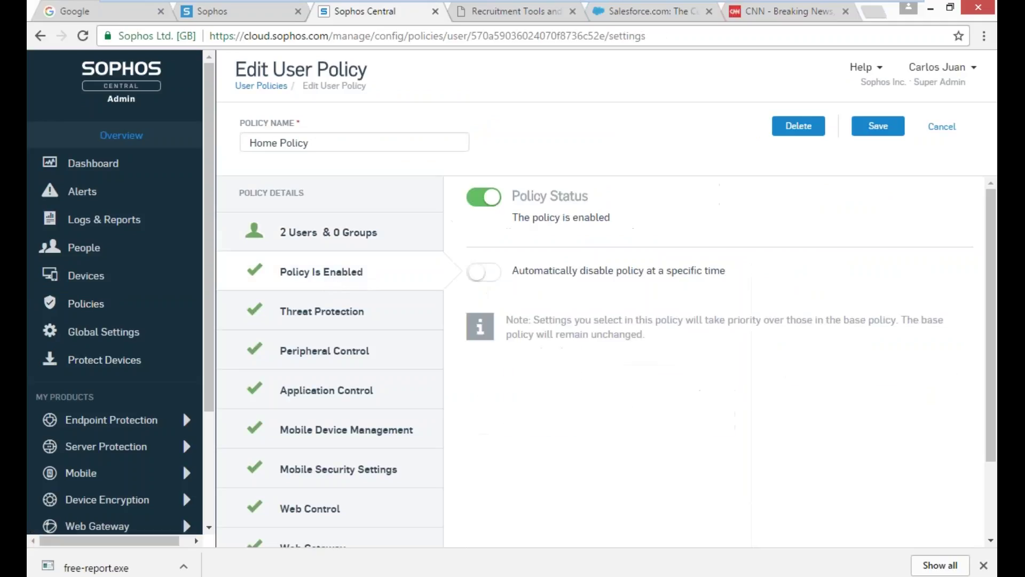
left_click(330, 315)
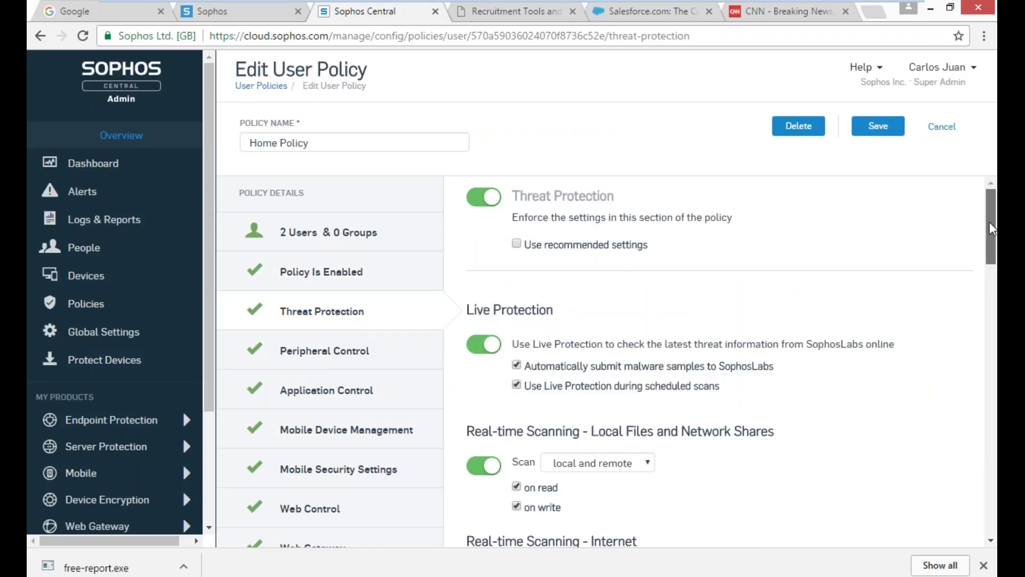
mouse_move(990, 228)
left_mouse_down()
mouse_move(990, 245)
mouse_move(989, 211)
left_mouse_up()
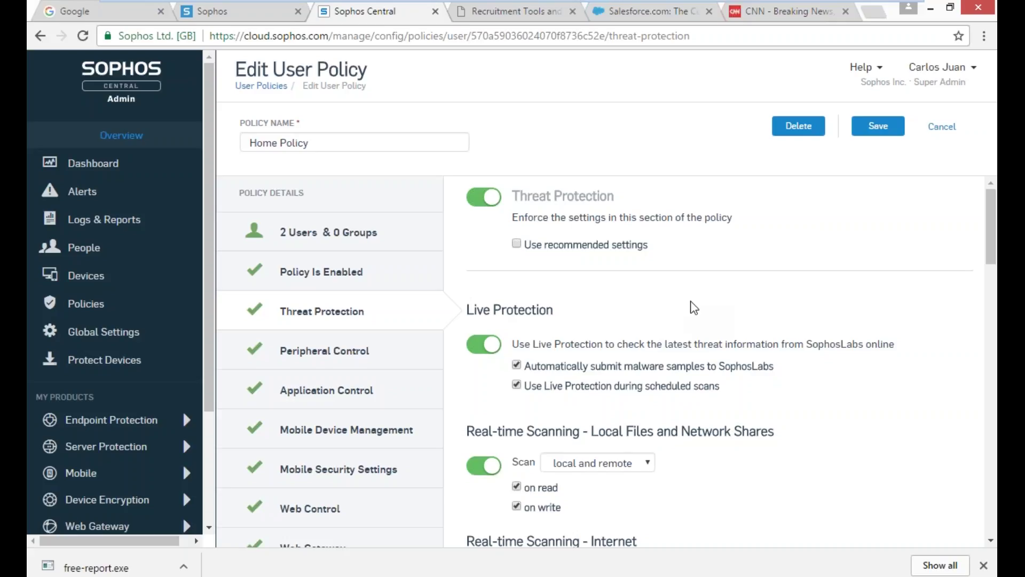
left_click_drag(992, 233, 995, 279)
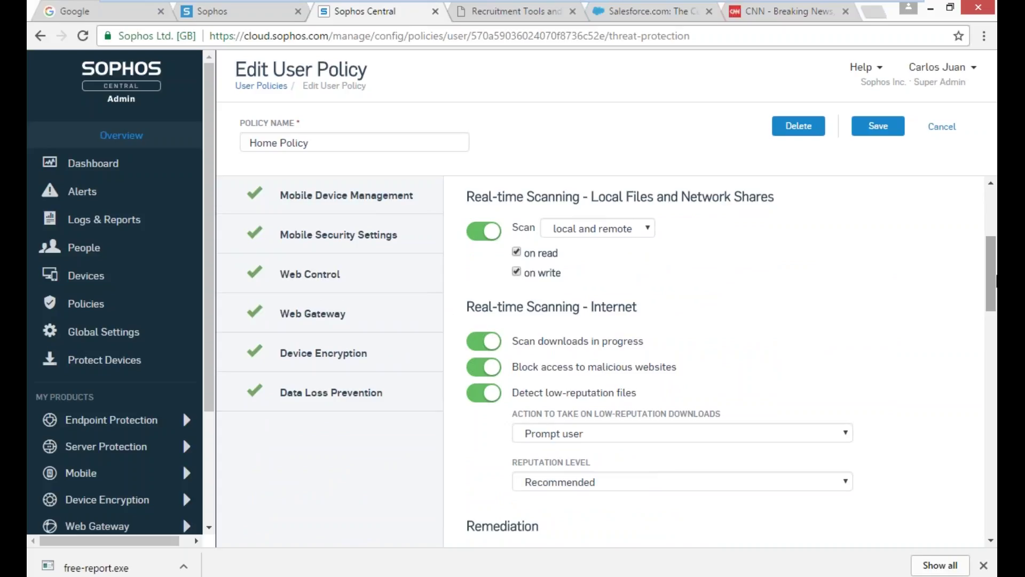
- Scroll down the Home Policy through Scheduled Scanning (off), Desktop Messaging and Scanning Exclusions
left_click_drag(996, 280, 996, 337)
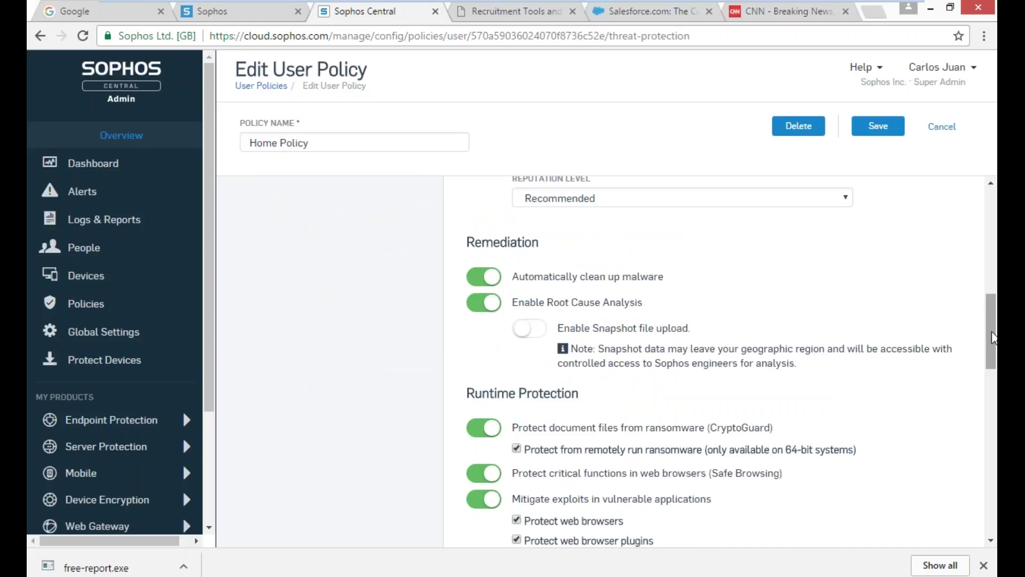
left_click_drag(993, 339, 992, 363)
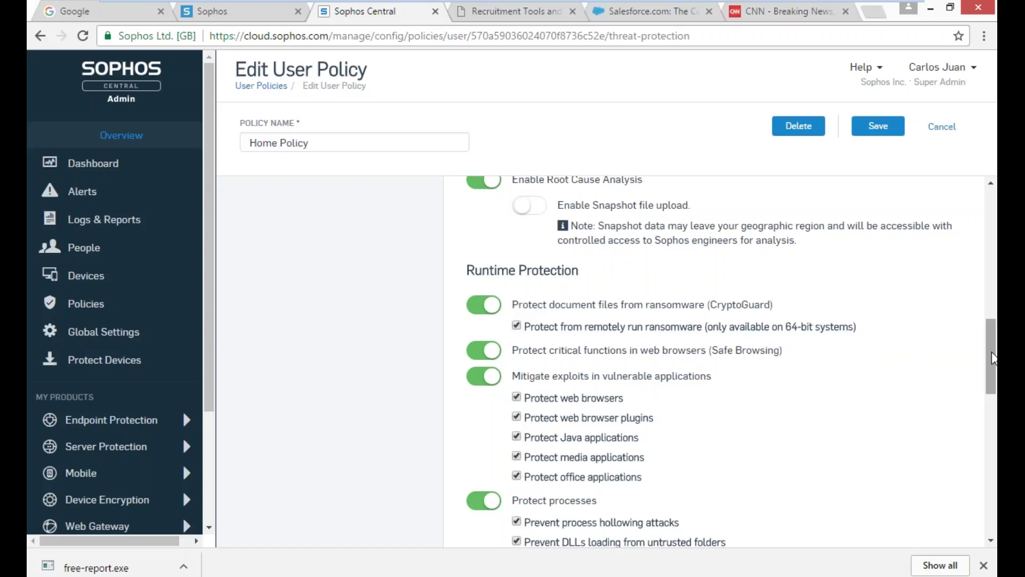
left_click_drag(992, 358, 992, 395)
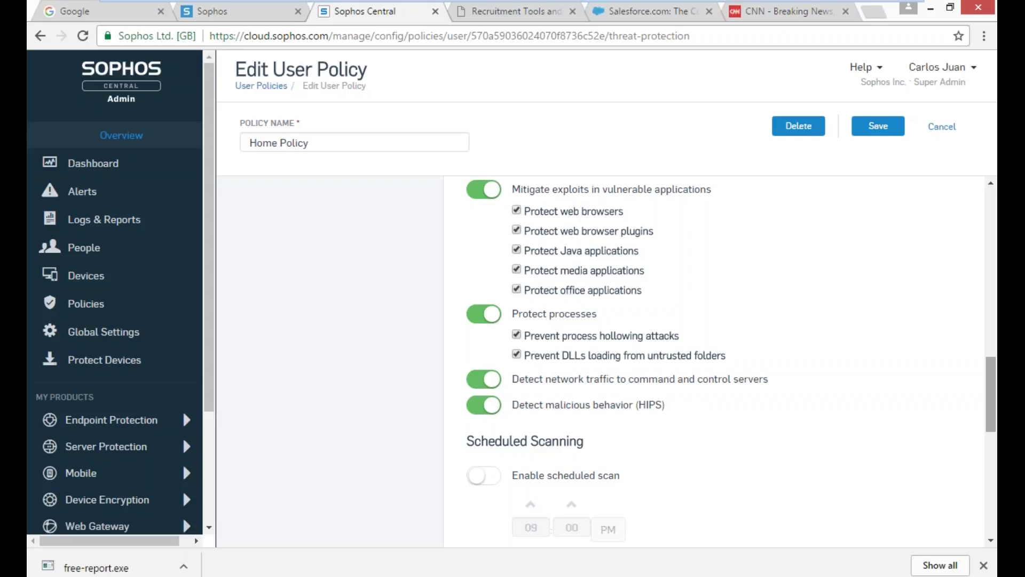
left_click_drag(987, 383, 994, 450)
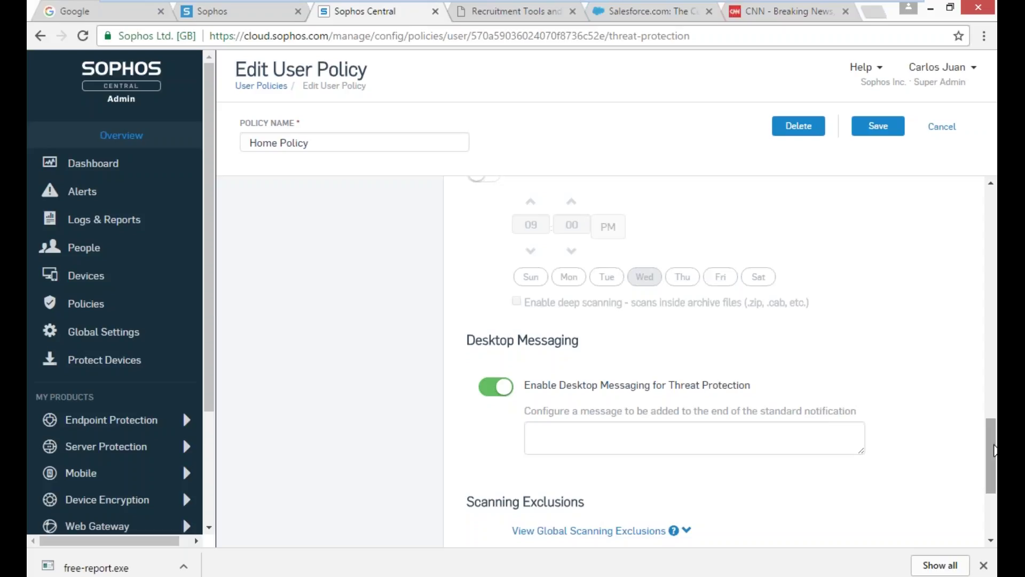
- Scroll back up to Live Protection and Real-time Scanning at the top of Threat Protection
left_click_drag(994, 450, 994, 215)
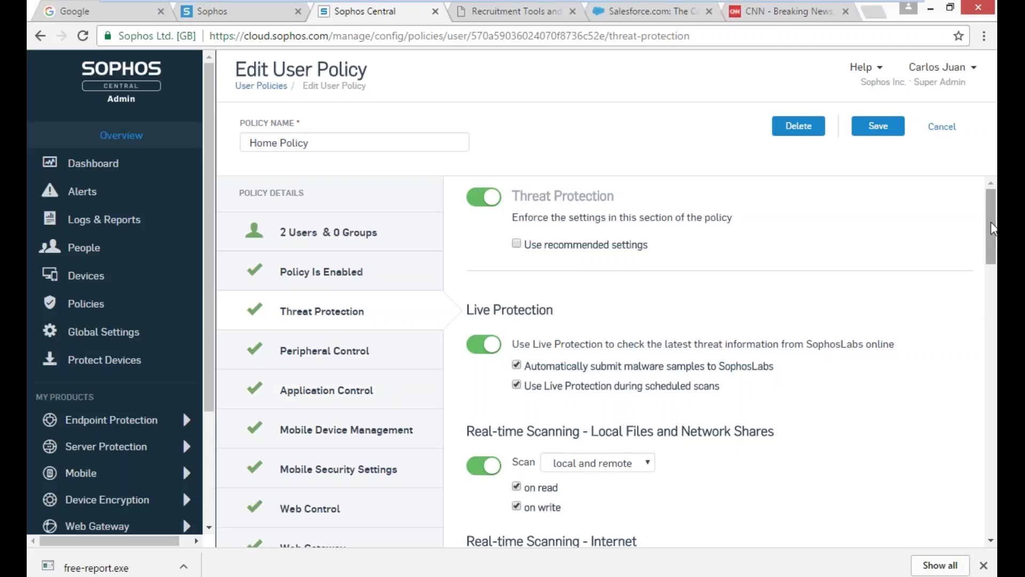
left_click_drag(989, 223, 994, 254)
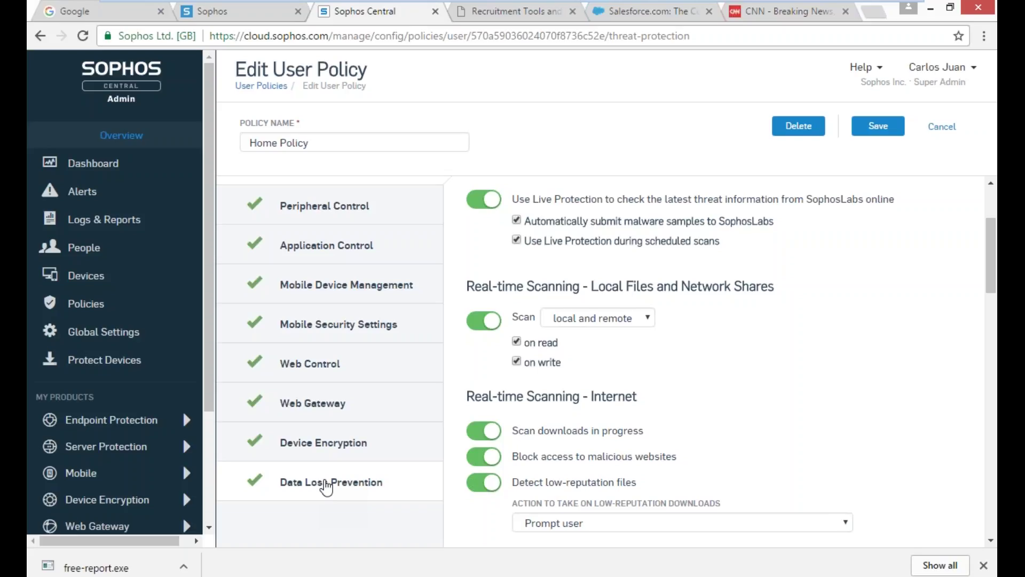
- Scroll through the real-time scanning protections, then switch to the 172.16.16.16:4444 firewall tab
scroll(212, 395, "down", 1)
left_click_drag(212, 395, 212, 483)
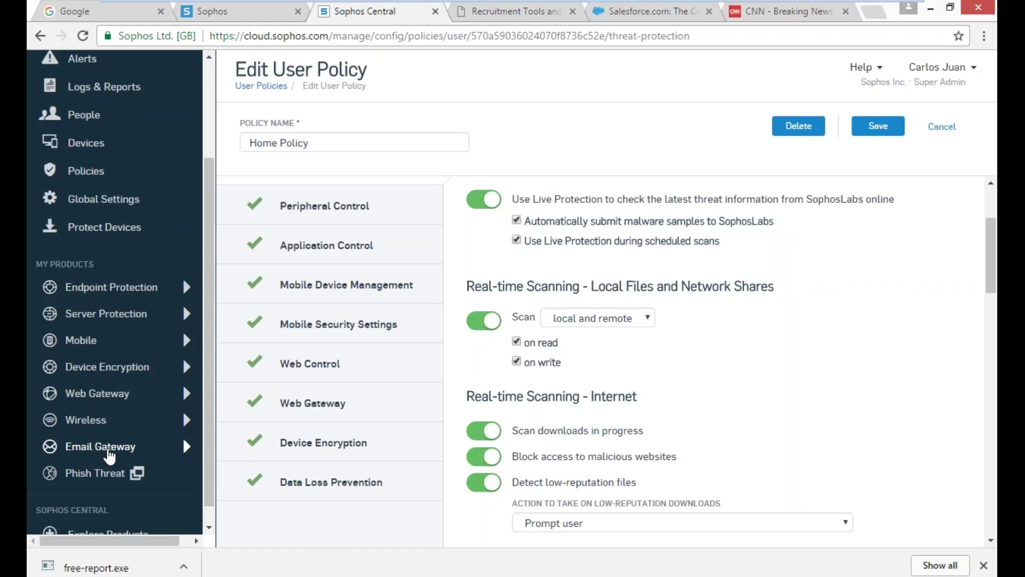
left_click(249, 10)
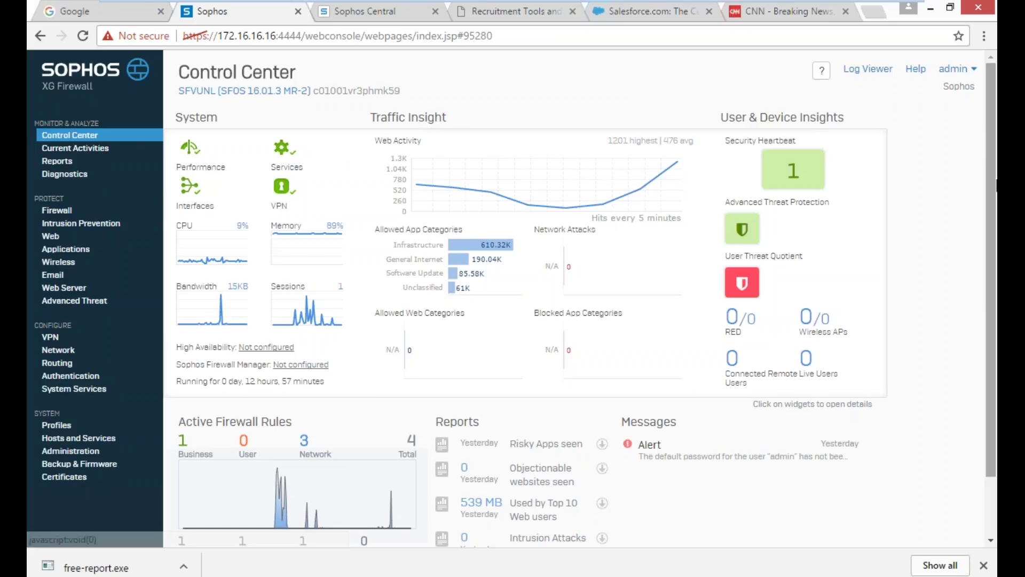
left_click_drag(990, 172, 989, 178)
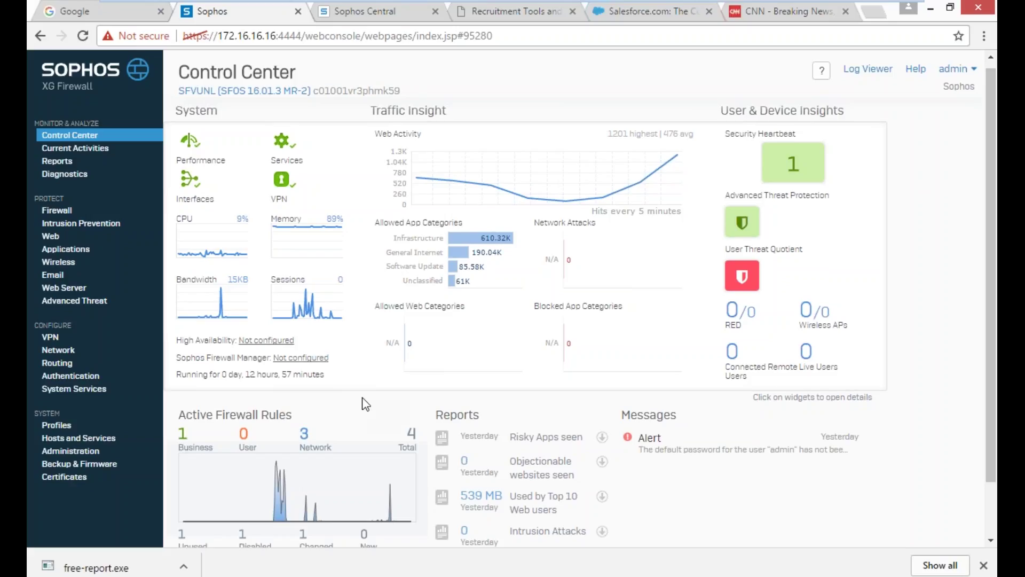
scroll(989, 374, "down", 2)
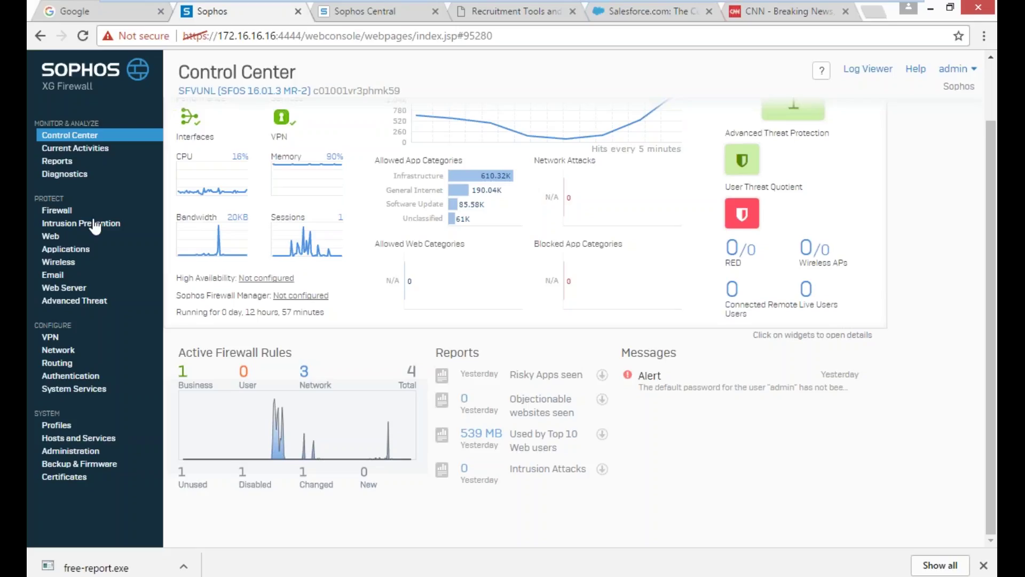
- Open Reports and scroll the 2017-02-16 Traffic Dashboard's Applications and Application Categories charts
left_click(57, 160)
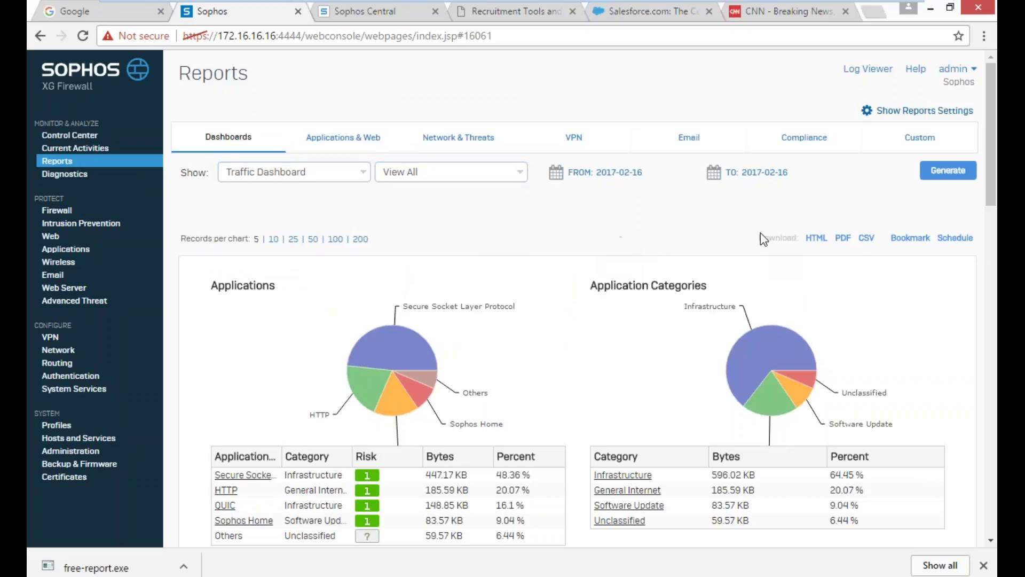
left_click_drag(994, 168, 996, 246)
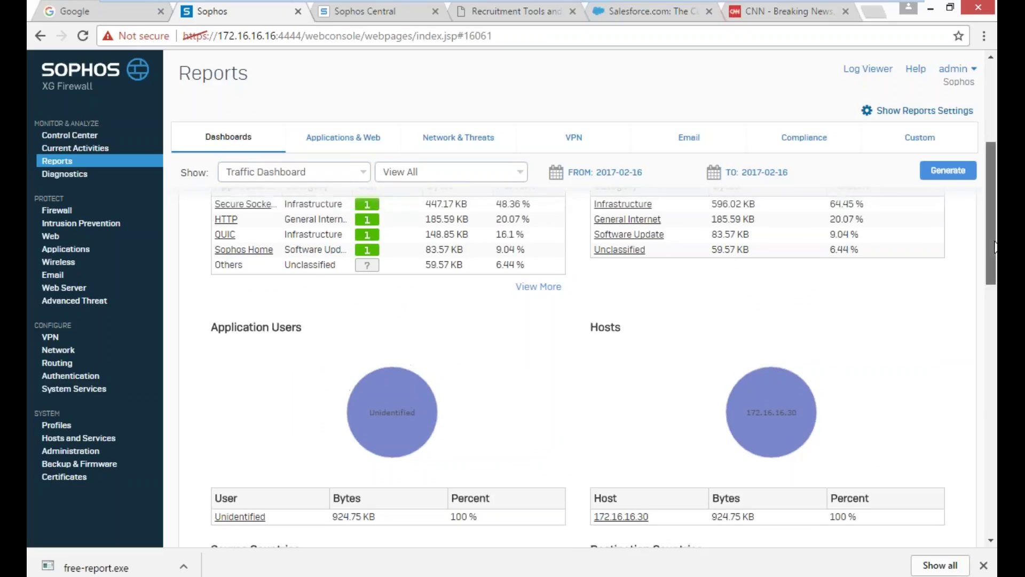
left_click_drag(996, 247, 996, 195)
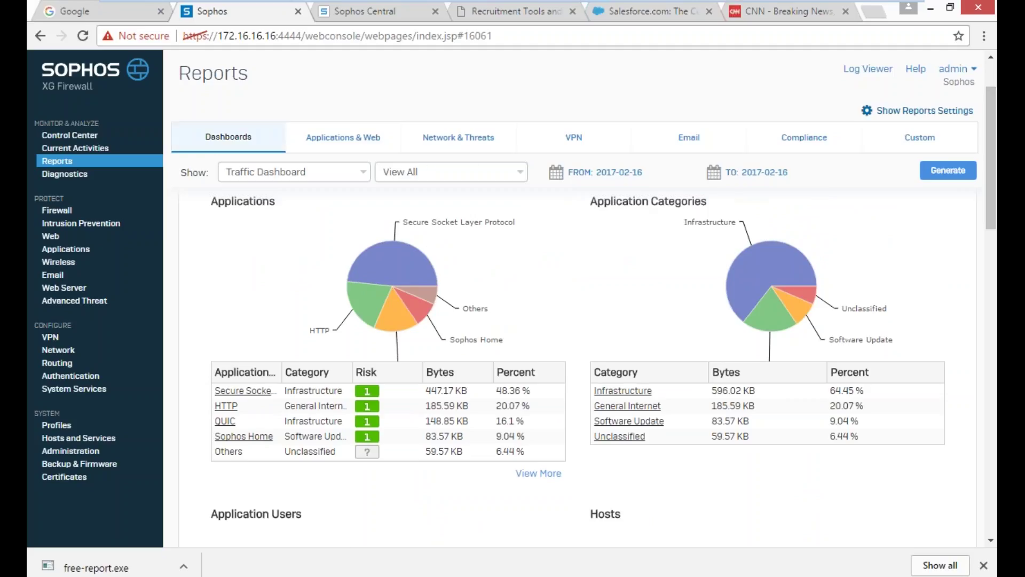
- Visit Diagnostics, the admin menu and Intrusion Prevention, ending on the Firewall rules page
left_click(61, 176)
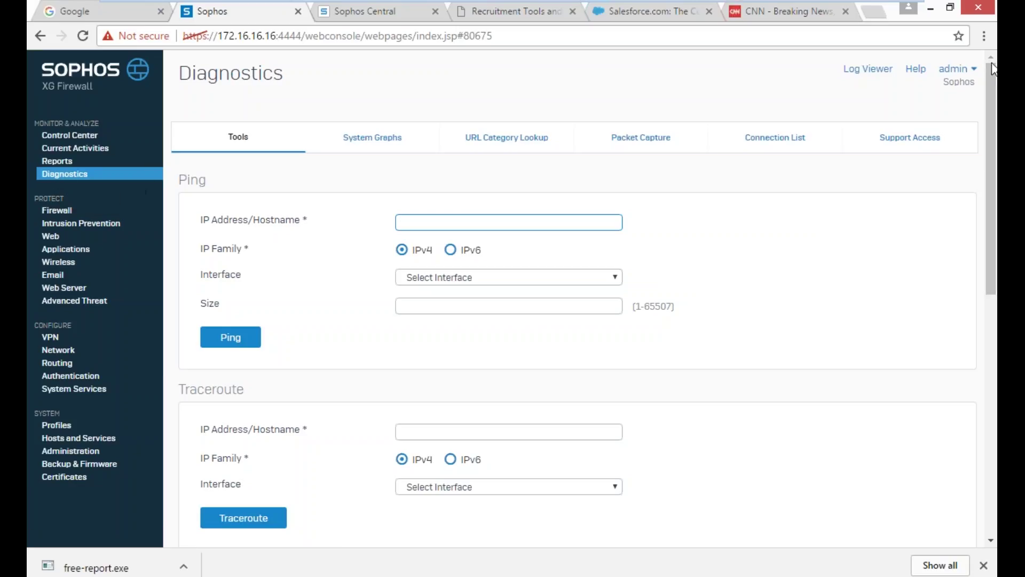
left_click(977, 74)
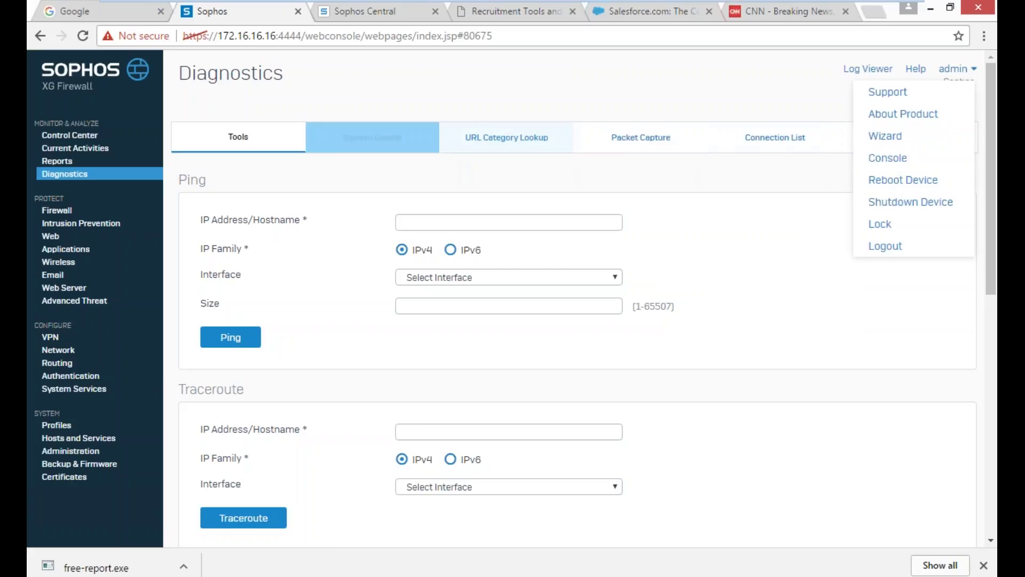
left_click(67, 220)
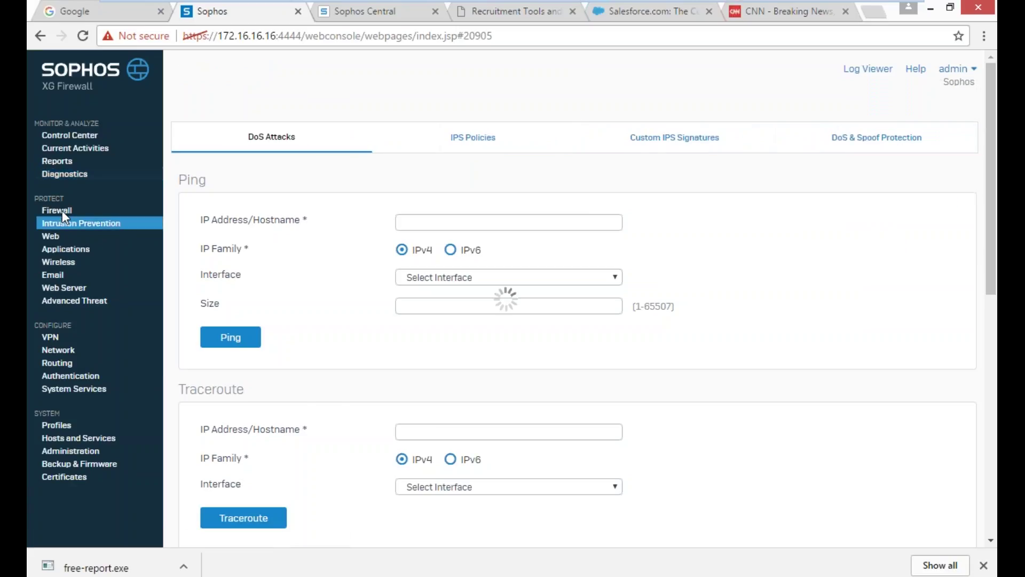
left_click(56, 210)
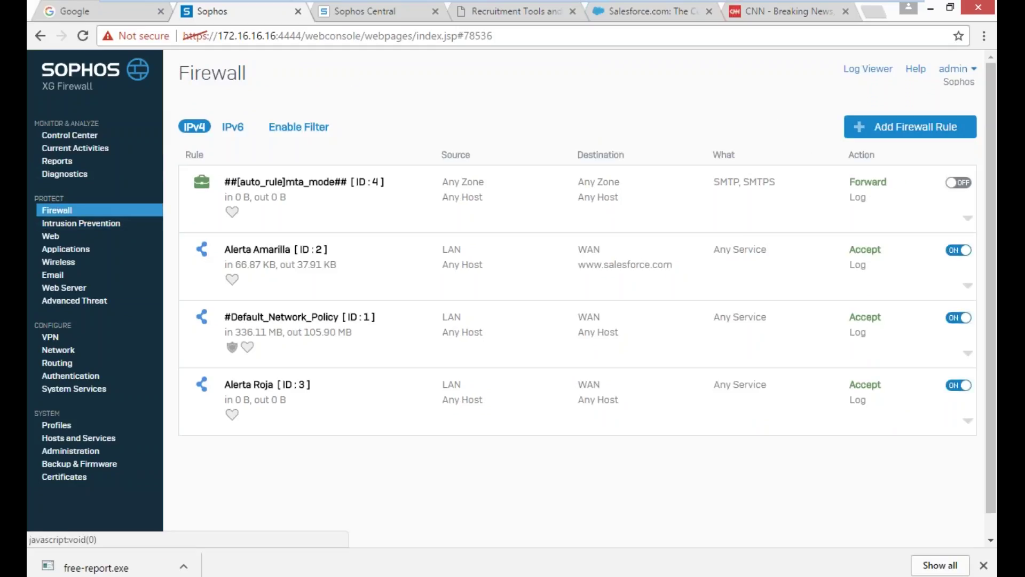
- Start a Business Application Rule, close the Application Template list unchosen, then go to Intrusion Prevention
left_click(894, 134)
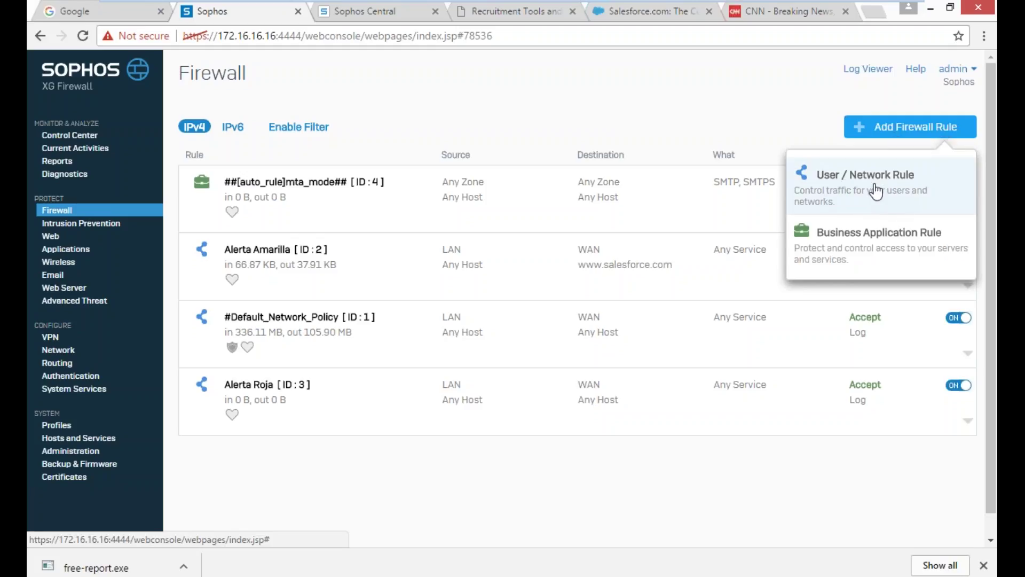
left_click(870, 241)
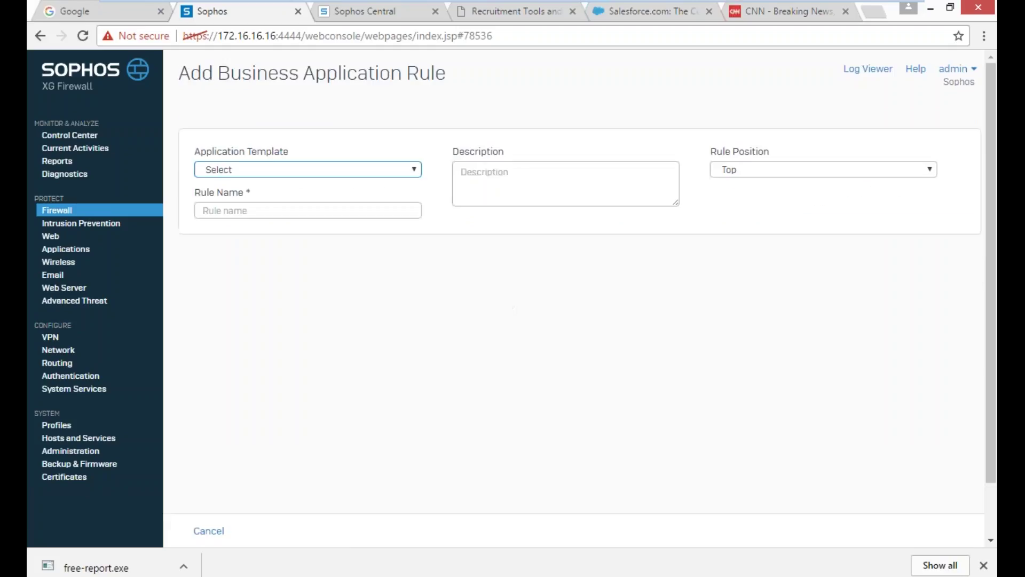
left_click(414, 169)
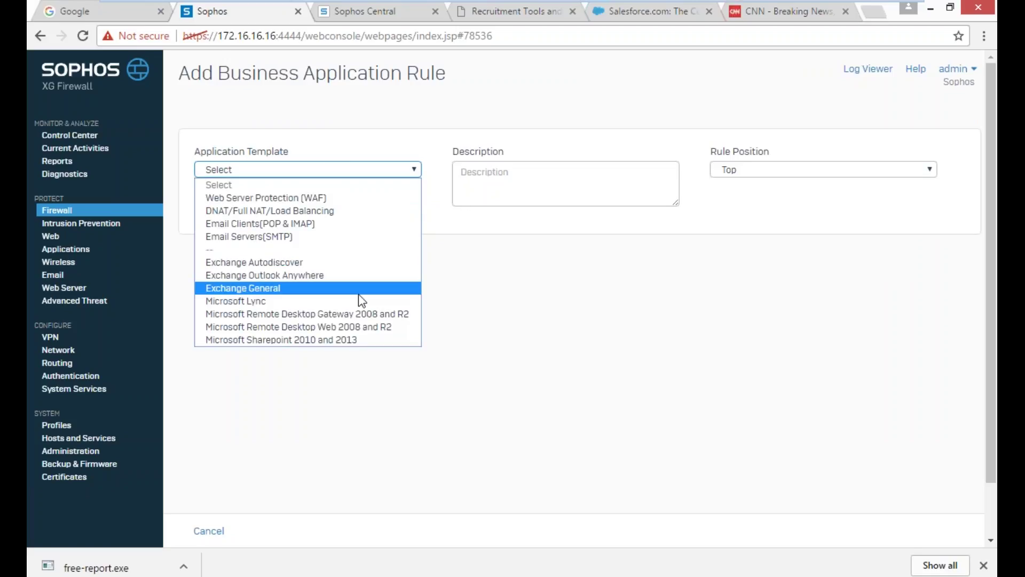
left_click(570, 119)
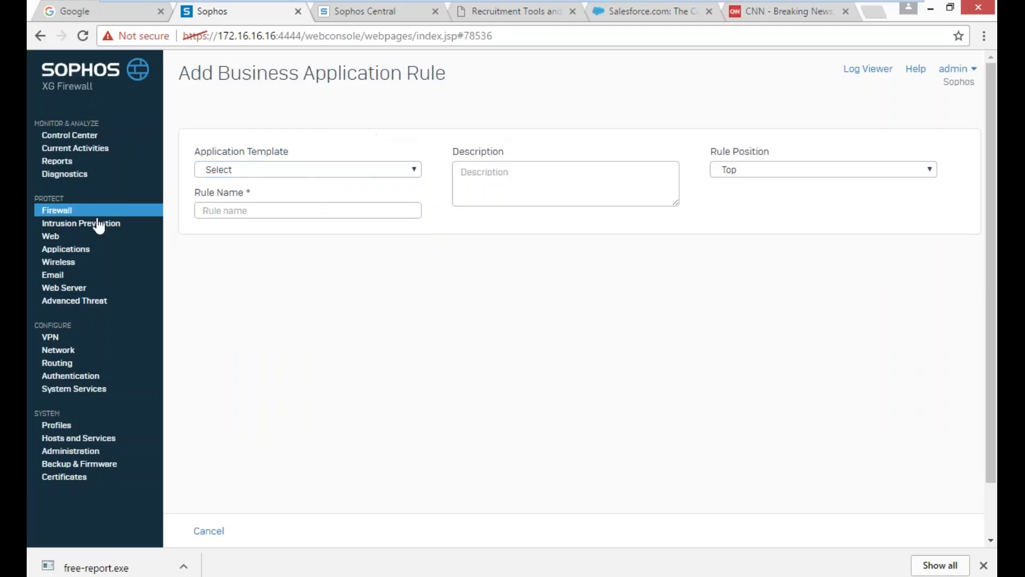
left_click(77, 223)
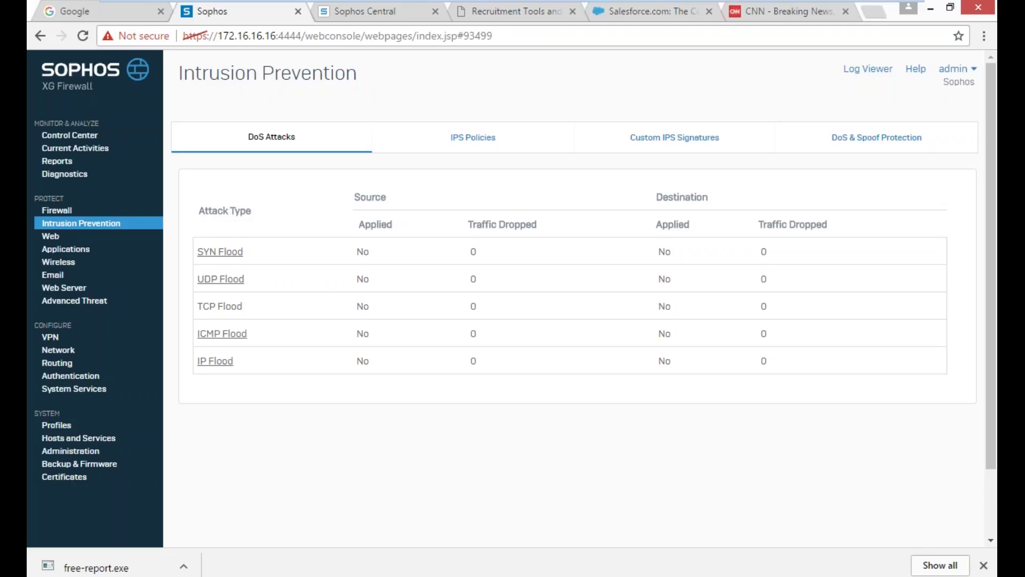
- Open the Web policies under Protect to see the Default Policy rules
left_click(51, 236)
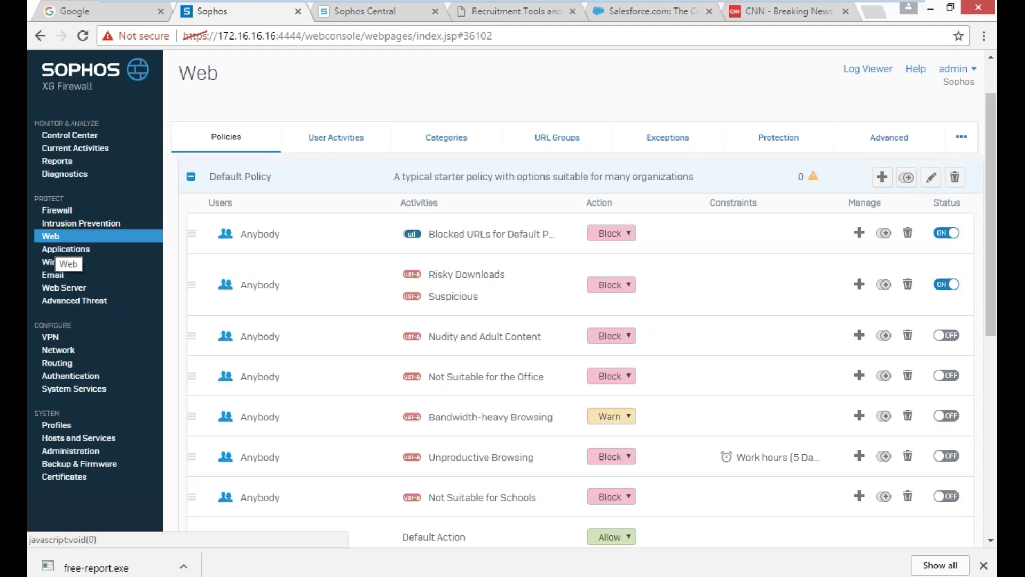
- Browse the Applications list, then show wireless clients grouped by SSID (Sophos, GuestAccess)
left_click(58, 250)
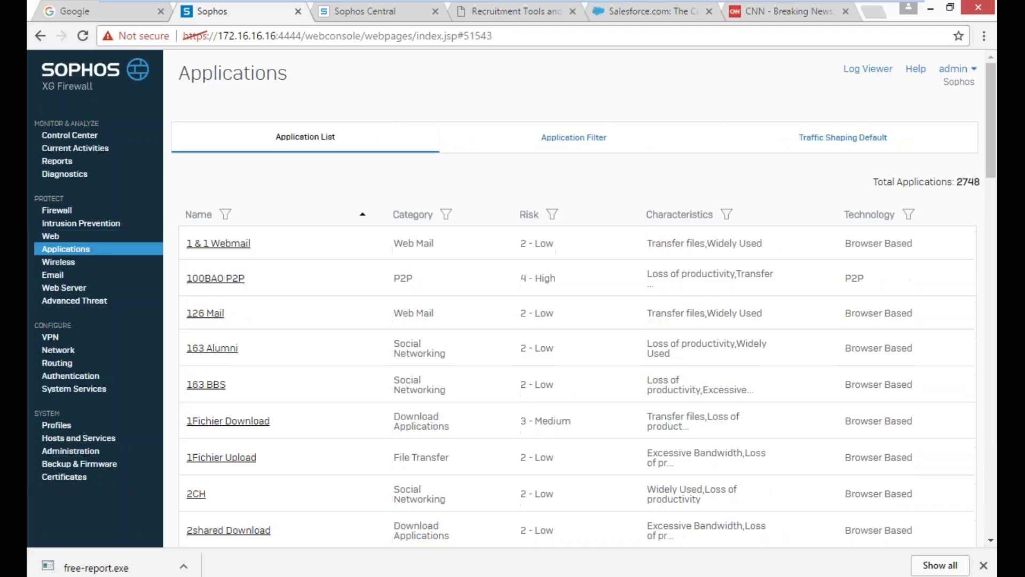
left_click(60, 262)
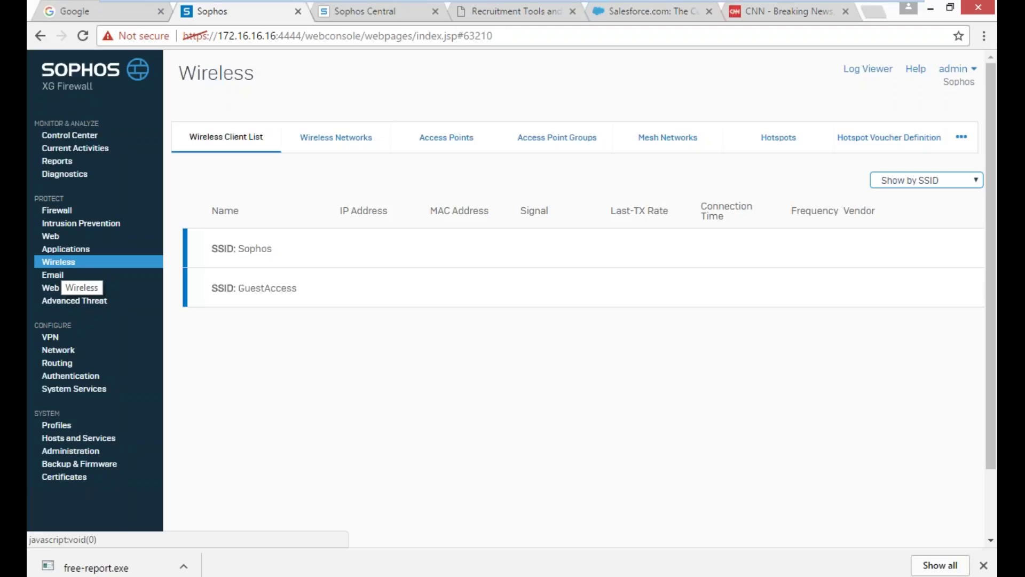
- Review the POP/IMAP email policies, then view the empty Web Servers list
left_click(60, 276)
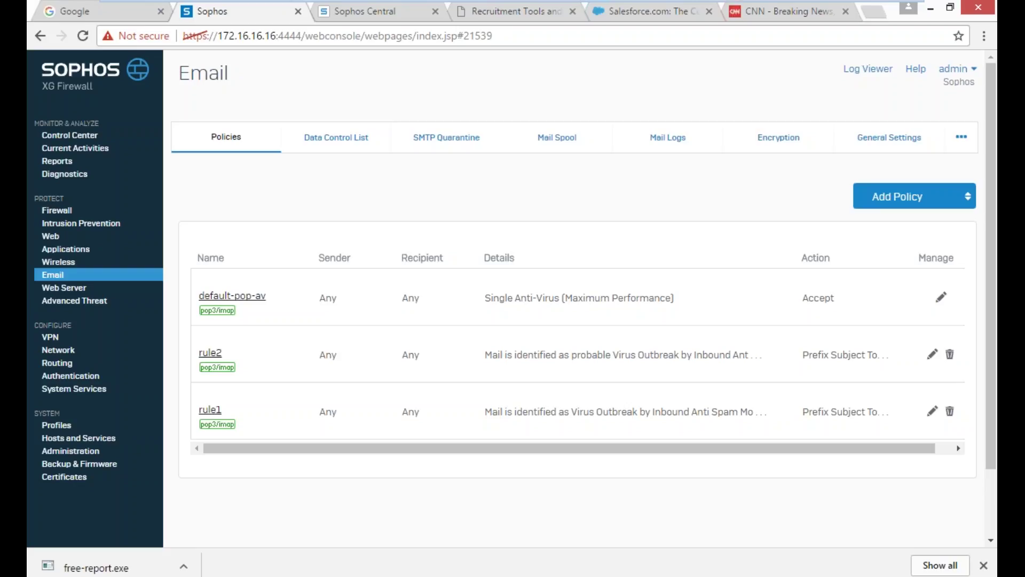
left_click(64, 288)
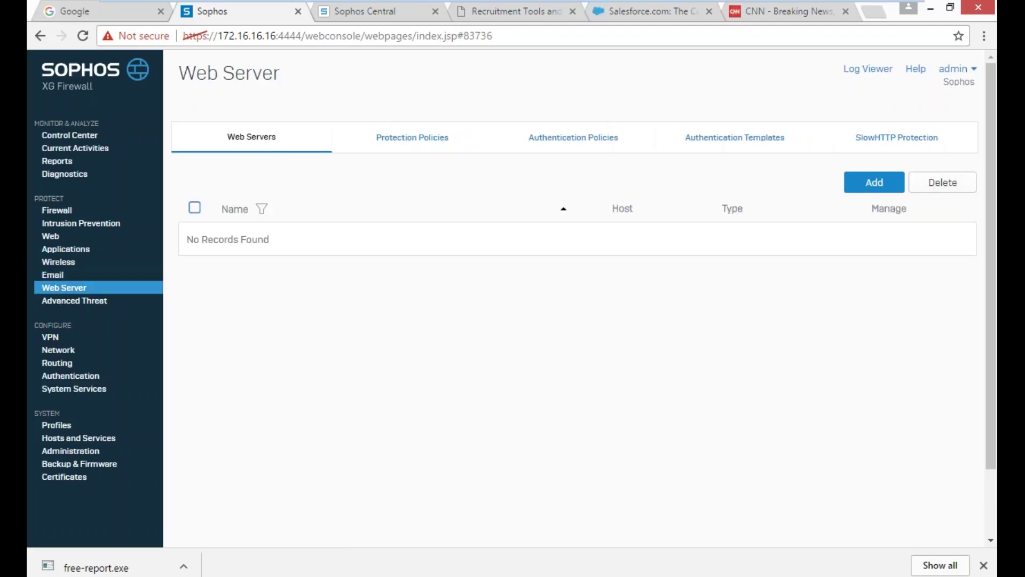
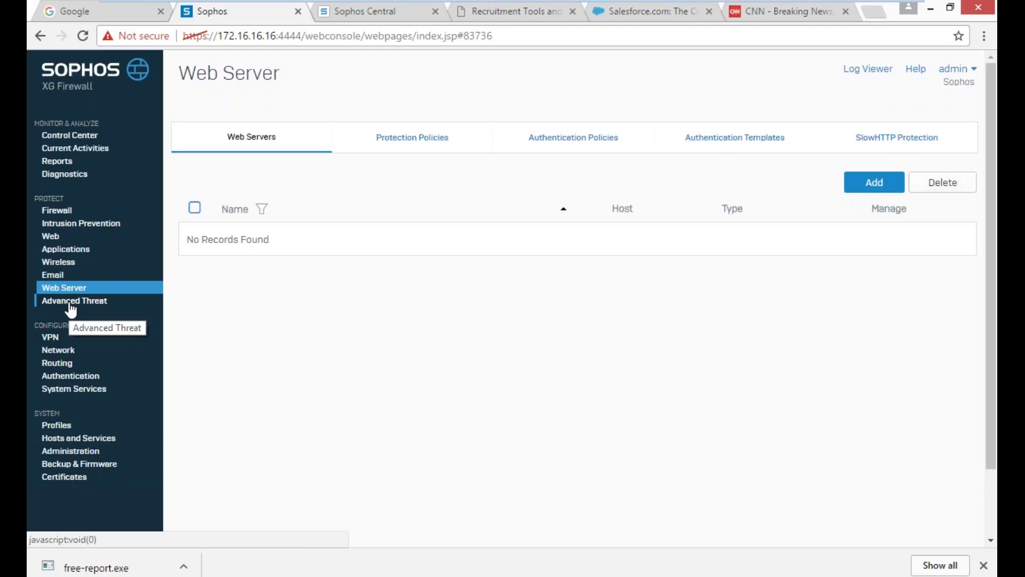
- Check Security Heartbeat under Advanced Threat, then show VPN's IPsec connections and failover groups
left_click(69, 302)
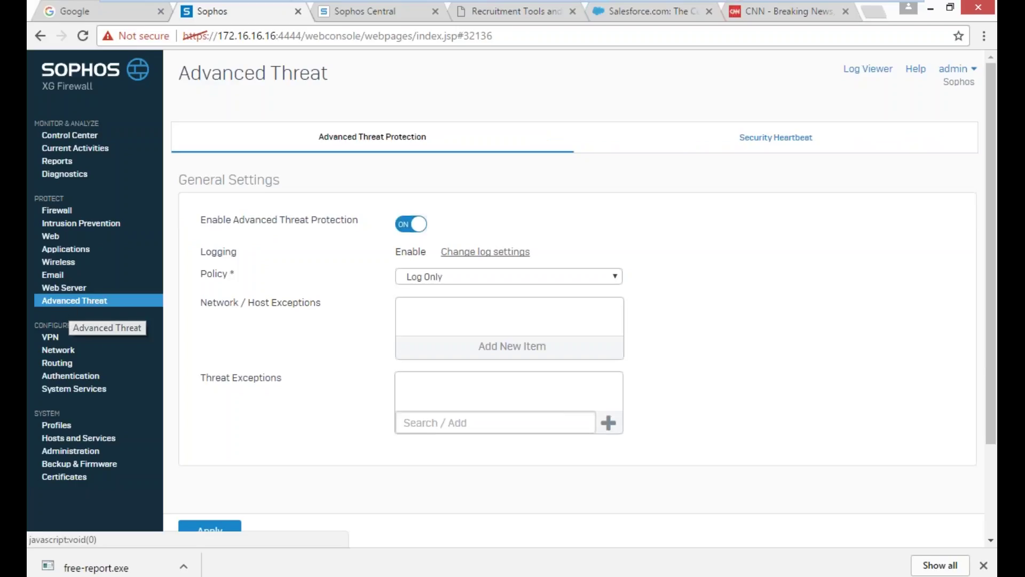
left_click(762, 145)
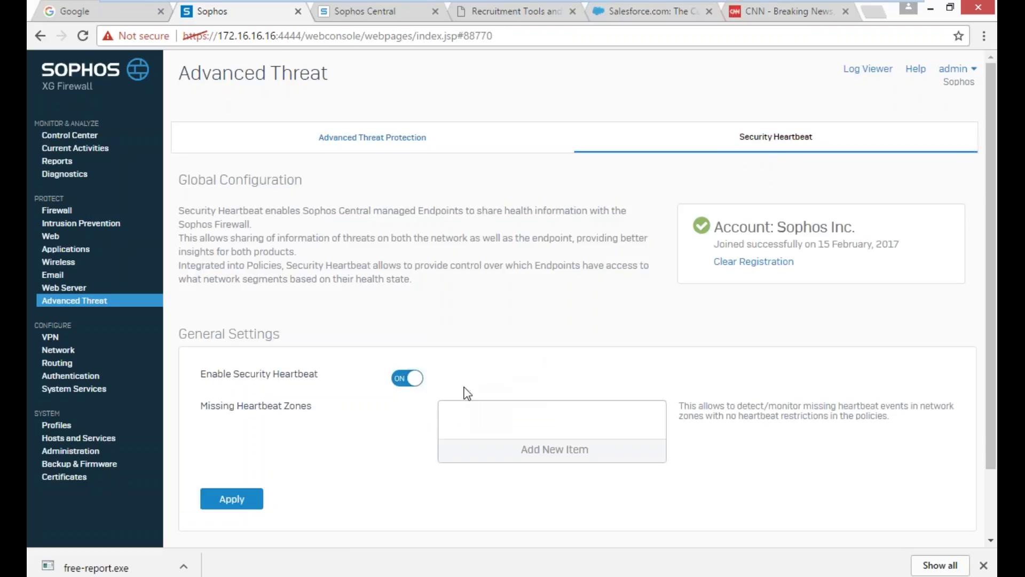
left_click(51, 337)
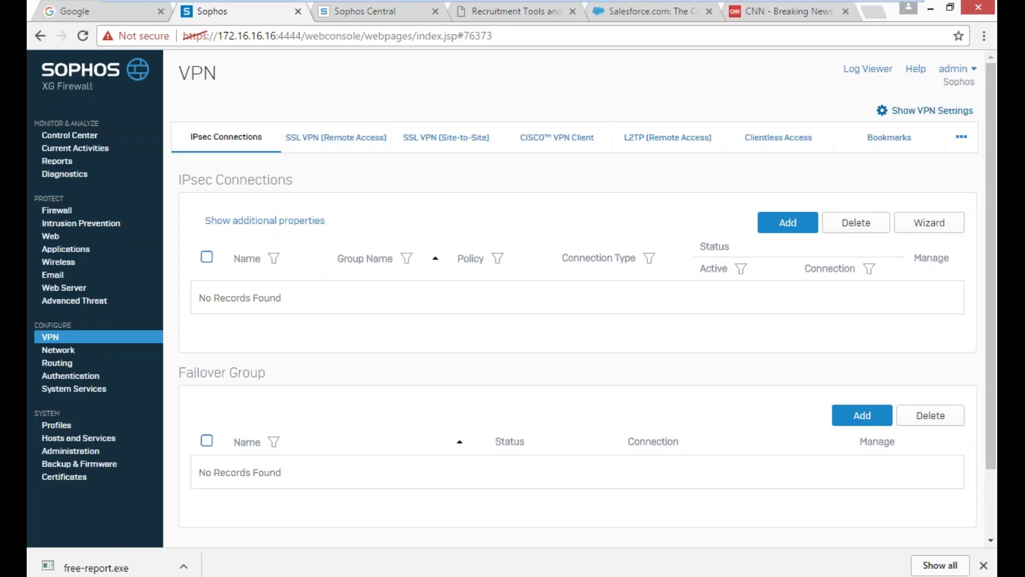
- Review the Network zones list, then show Routing's IPv4 and IPv6 static routes
left_click(58, 350)
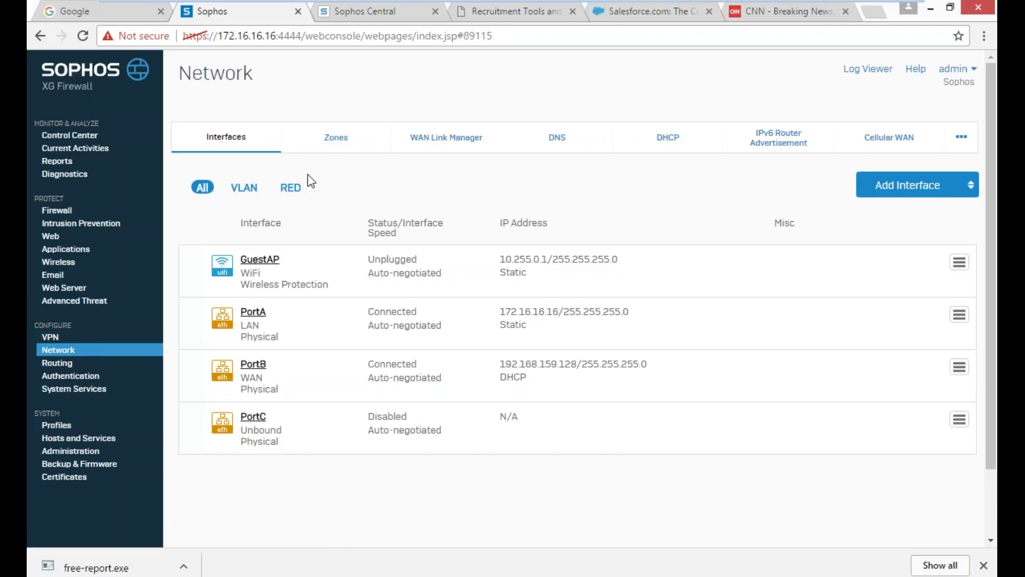
left_click(336, 140)
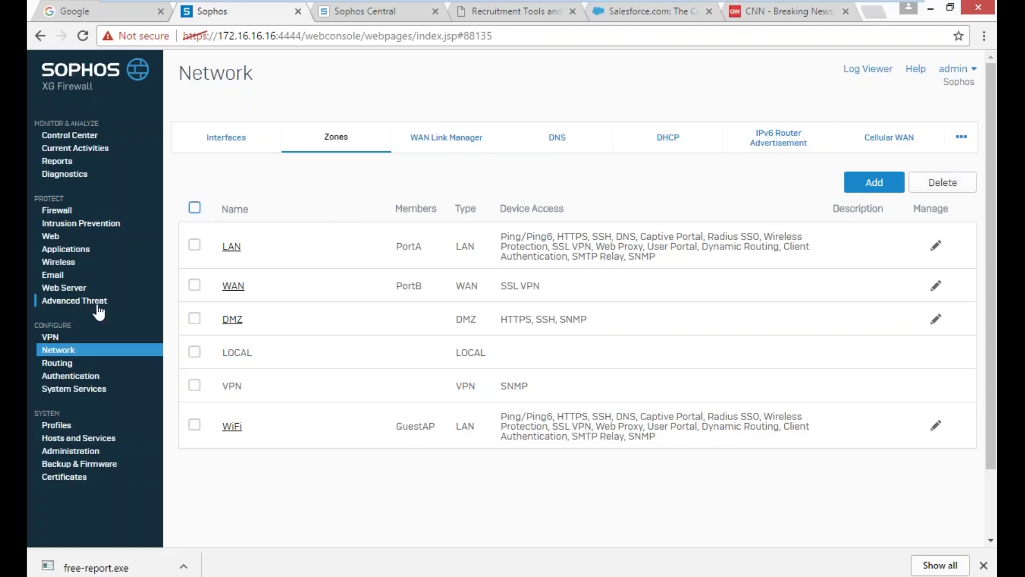
left_click(57, 362)
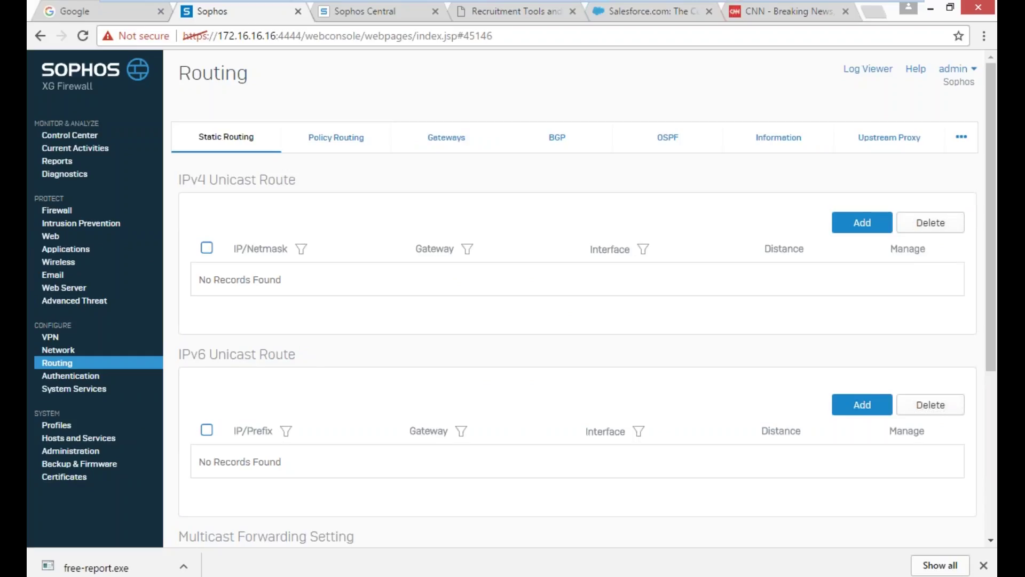
- Look at the server types for a new authentication server, then show System Services High Availability
left_click(79, 380)
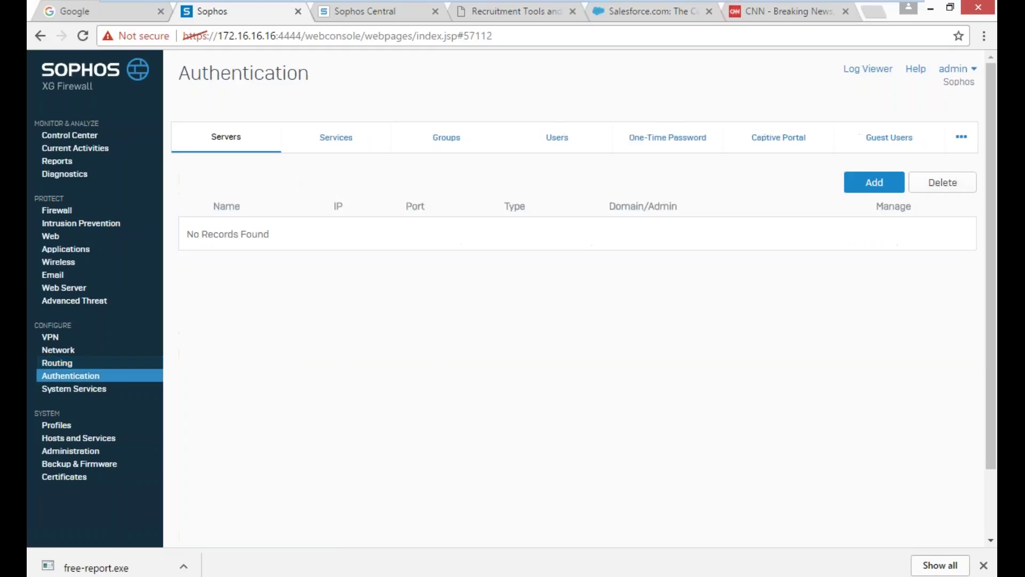
left_click(886, 182)
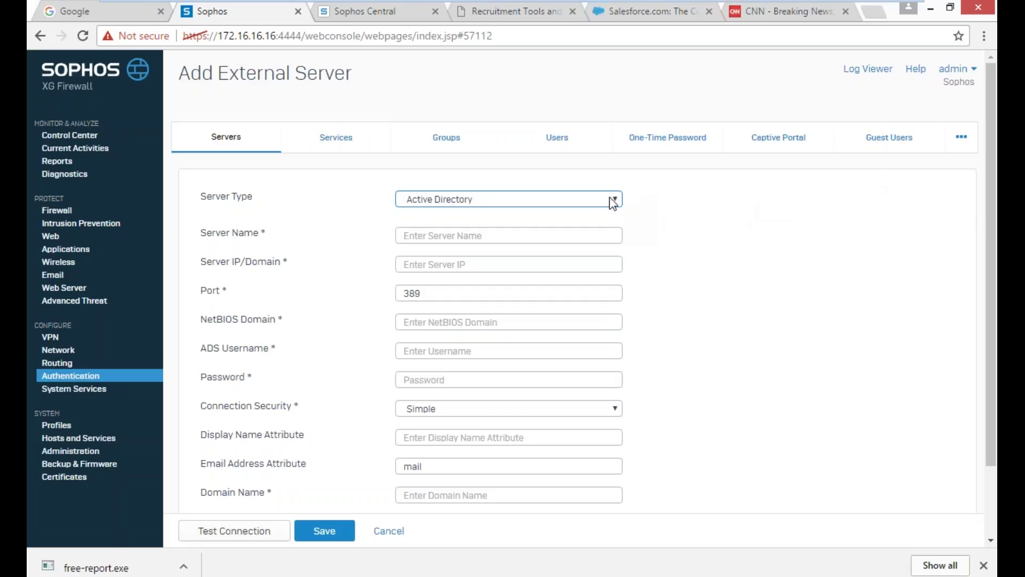
left_click(613, 202)
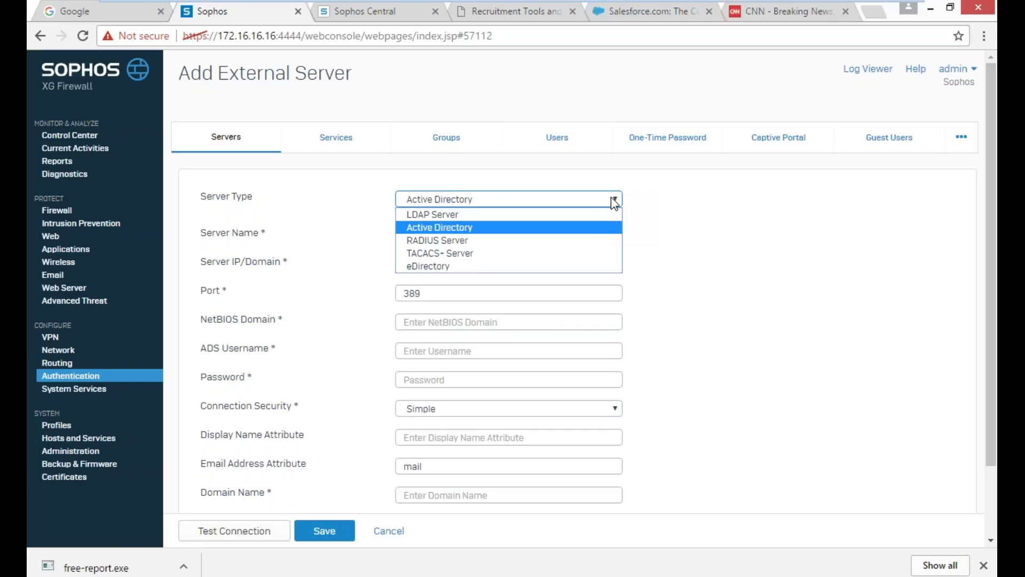
left_click(92, 394)
left_click(92, 394)
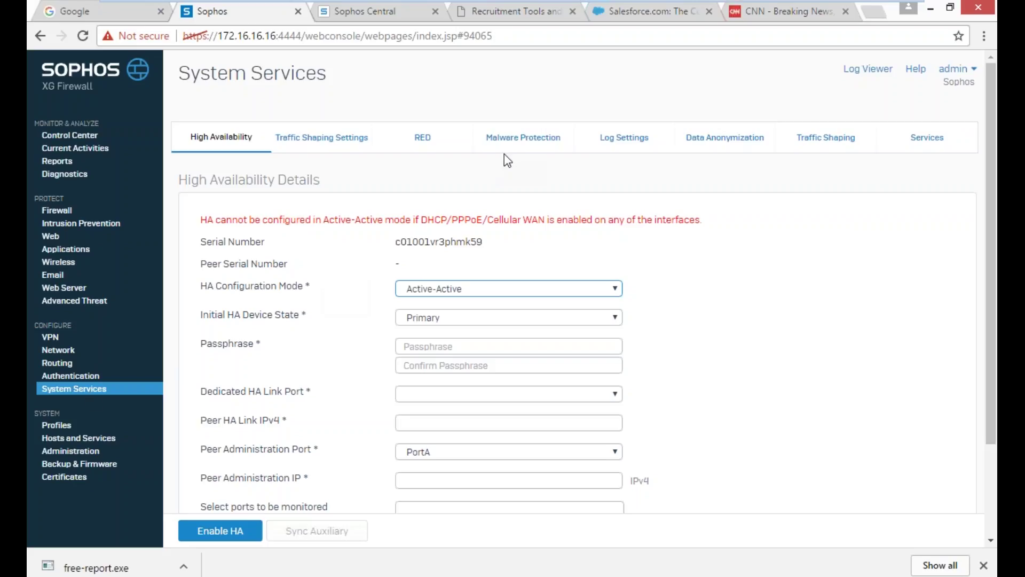
- Review the Primary Anti-Virus Engine choices on Malware Protection, keeping Sophos selected
left_click(519, 143)
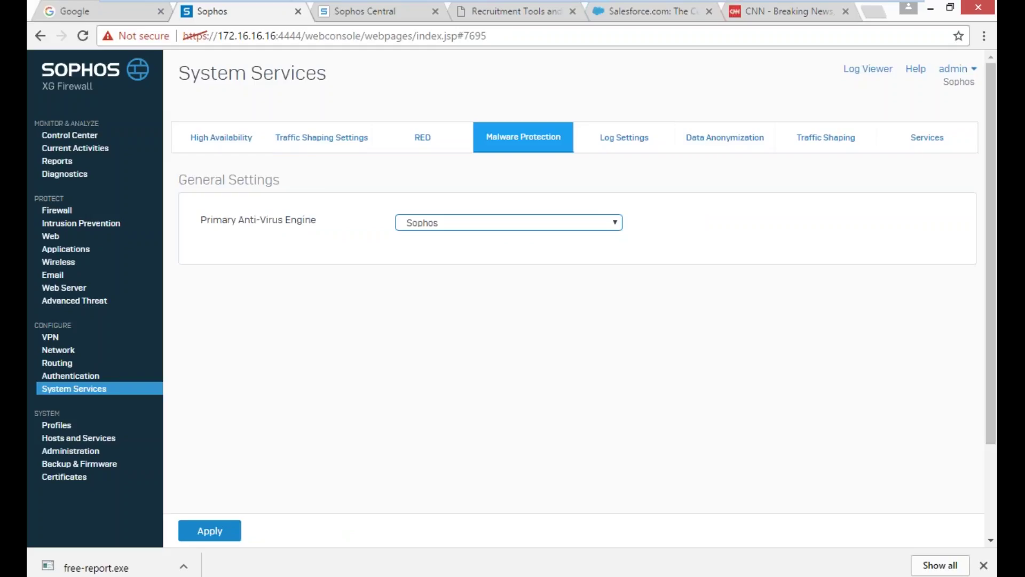
left_click(615, 225)
left_click(616, 226)
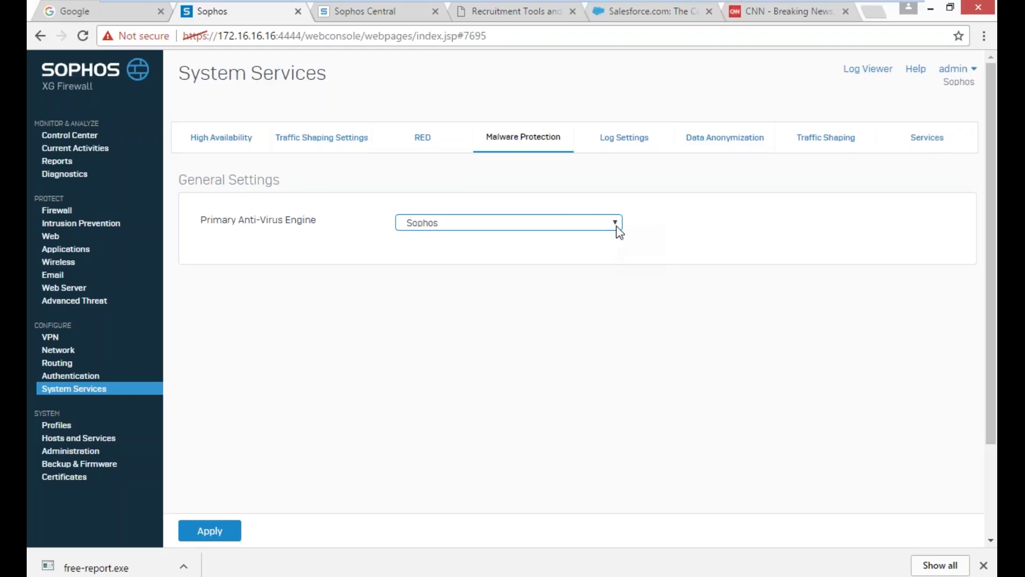
left_click(616, 226)
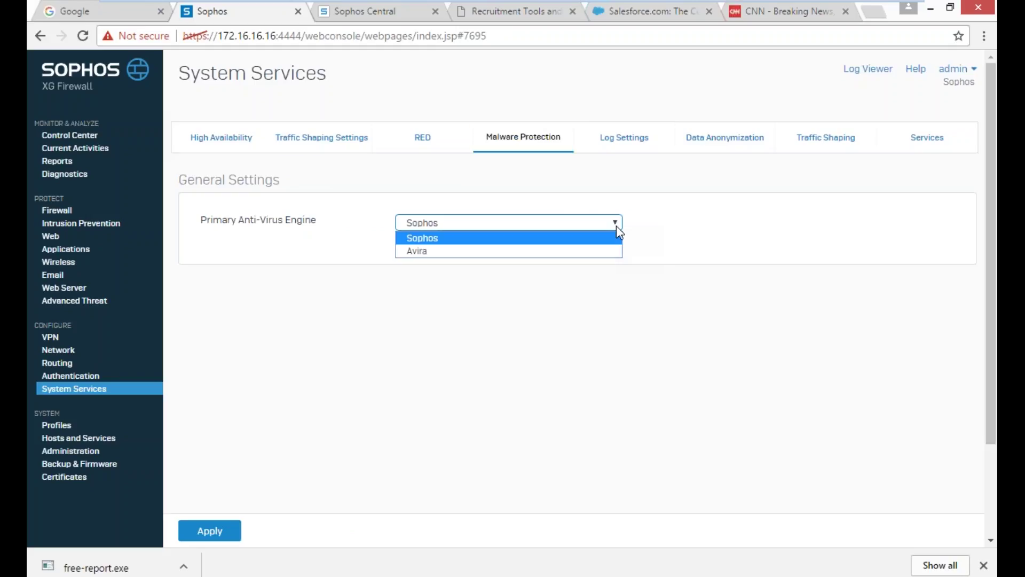
left_click(616, 226)
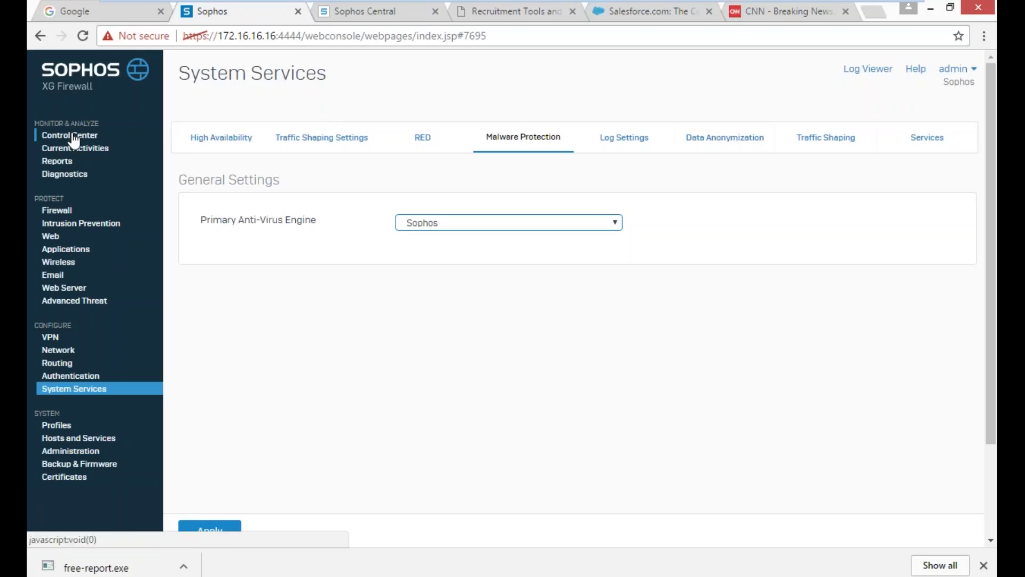
- Return to Control Center, scroll through its dashboard widgets, and switch to the Sophos Central tab
left_click(71, 136)
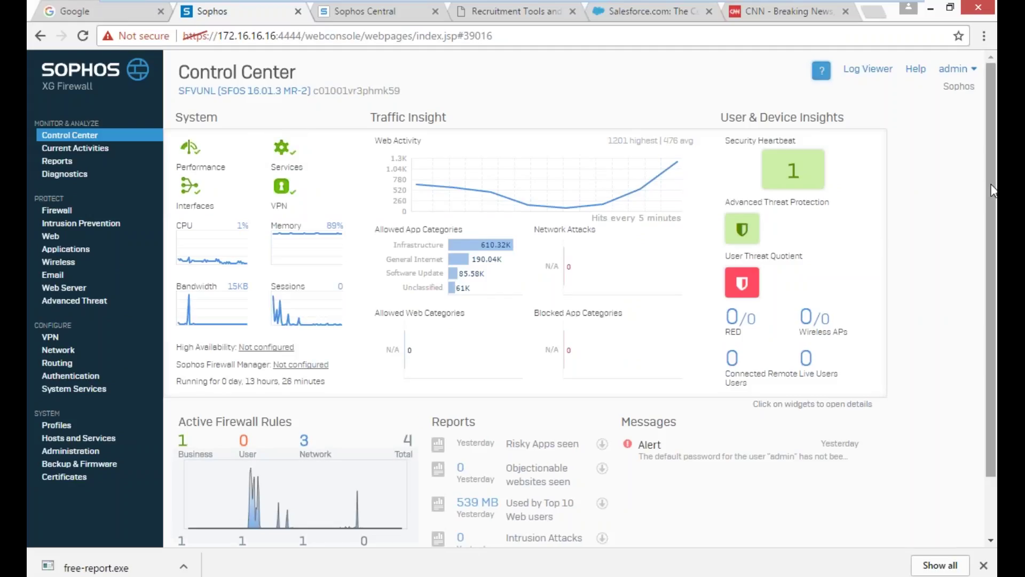
scroll(941, 363, "down", 2)
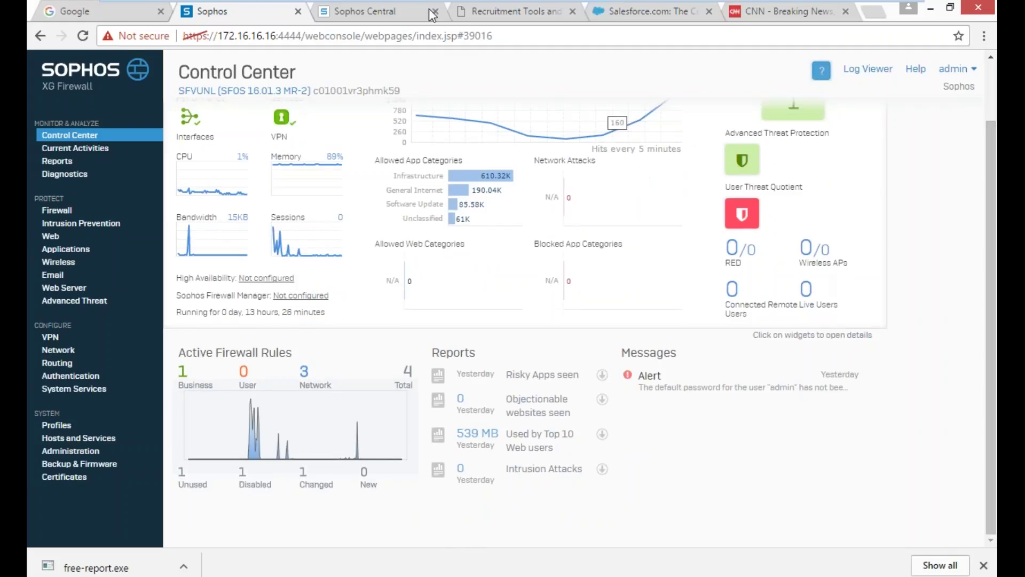
left_click(382, 13)
- Replace the login email with a saved admin account's address from autofill, ready for the password
triple_click(326, 259)
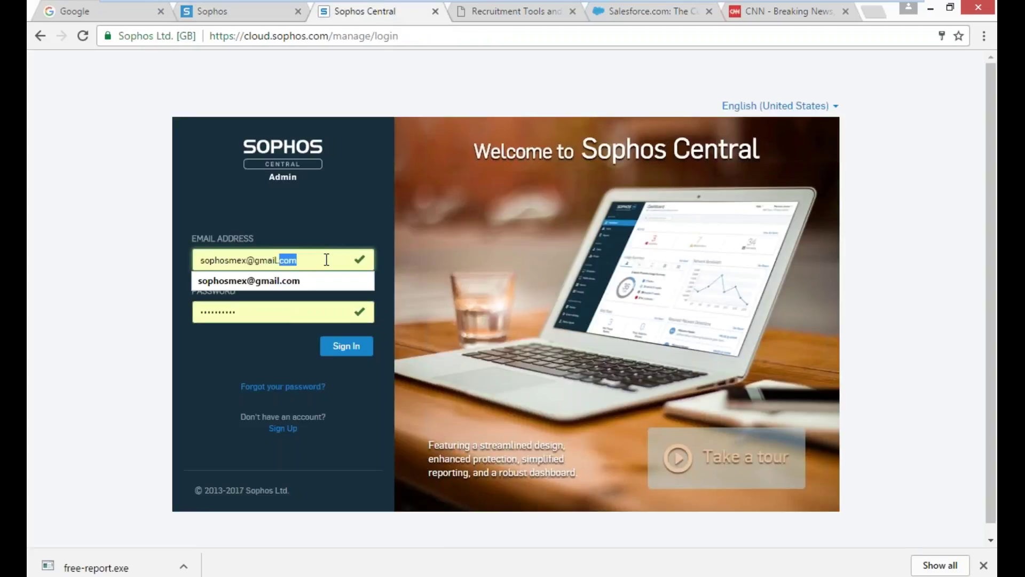
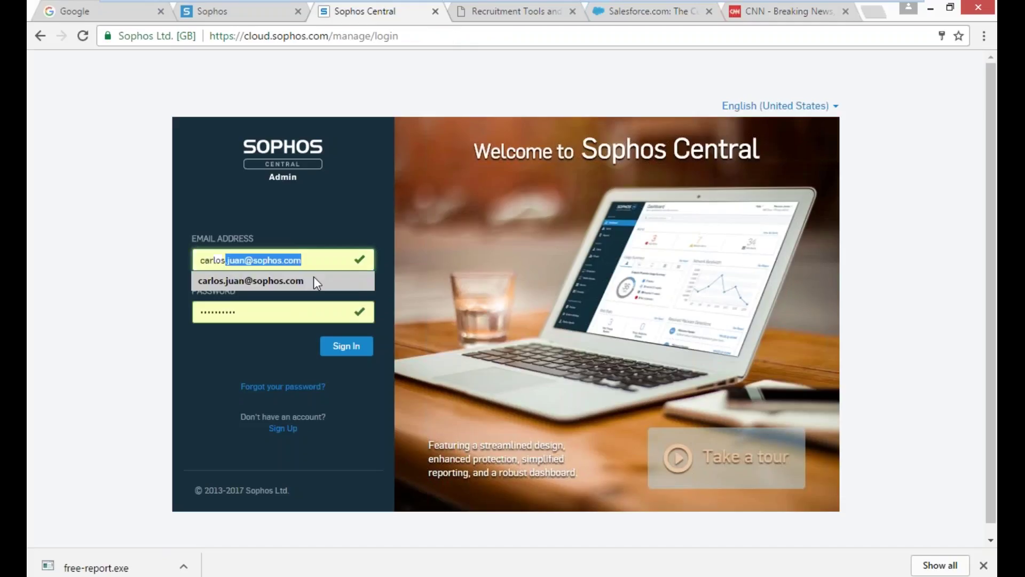
left_click(314, 280)
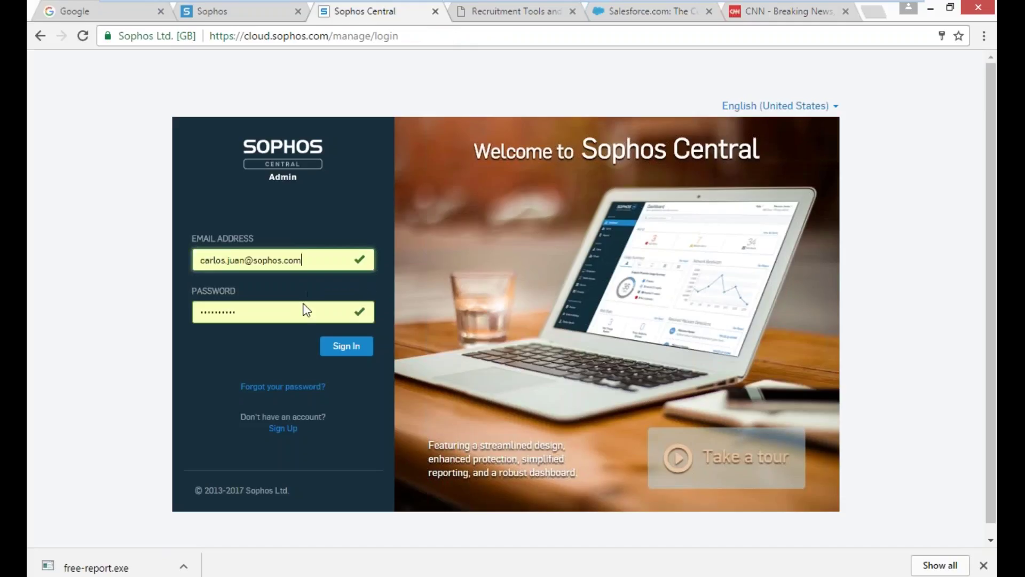
left_click(300, 314)
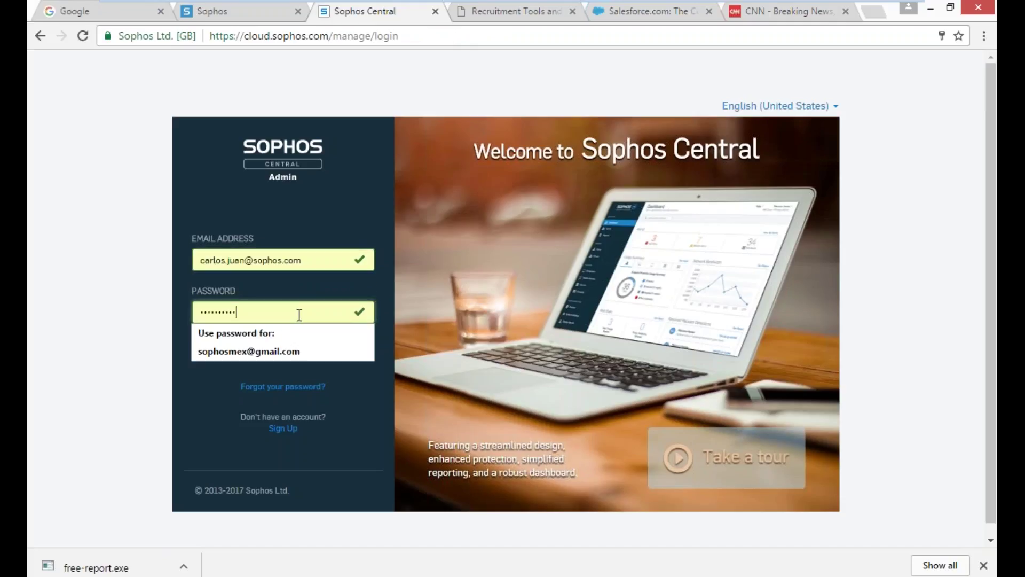